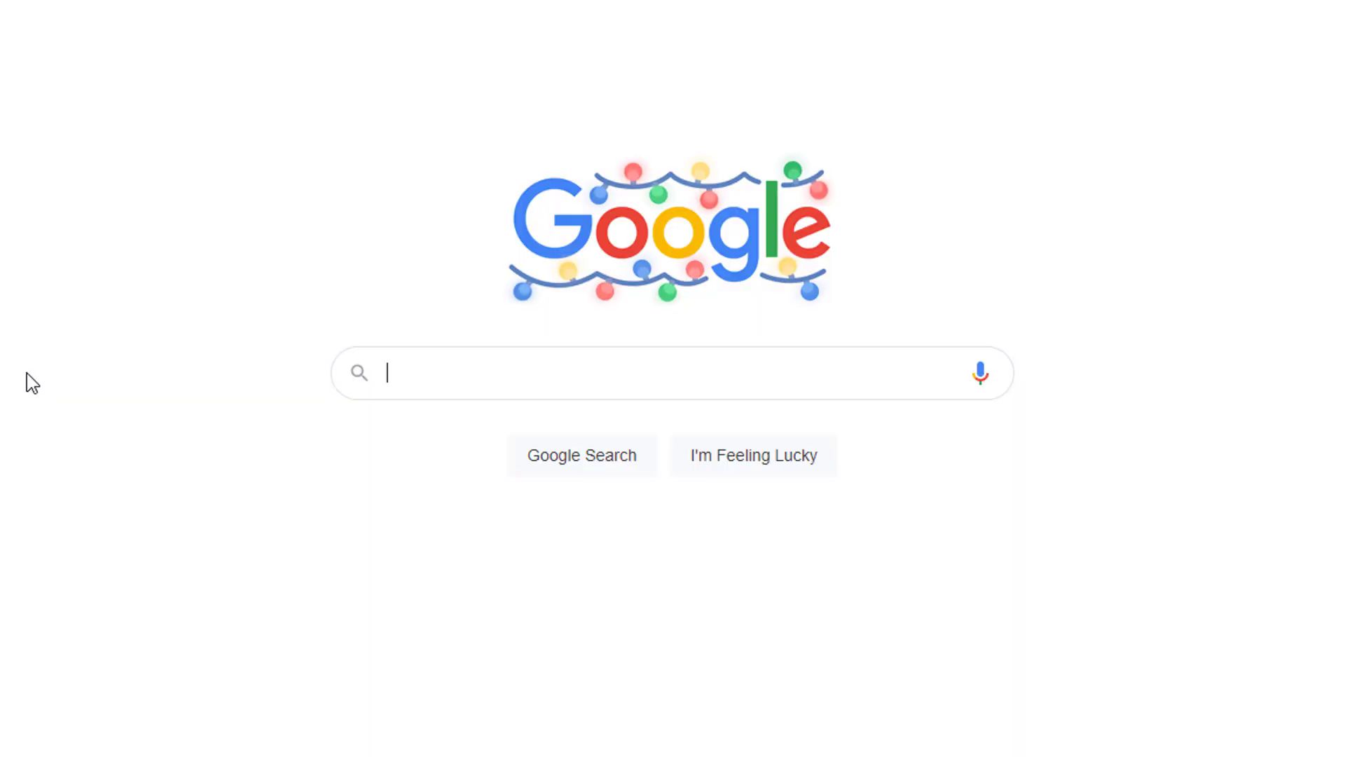
Step: Search Google for 'dentist near me' and open the Chiswick Dental and Implant Clinic listing
{"action": "type", "text": "dentist near me"}
{"action": "key", "text": "Escape"}
{"action": "left_click", "coordinate": [617, 465]}
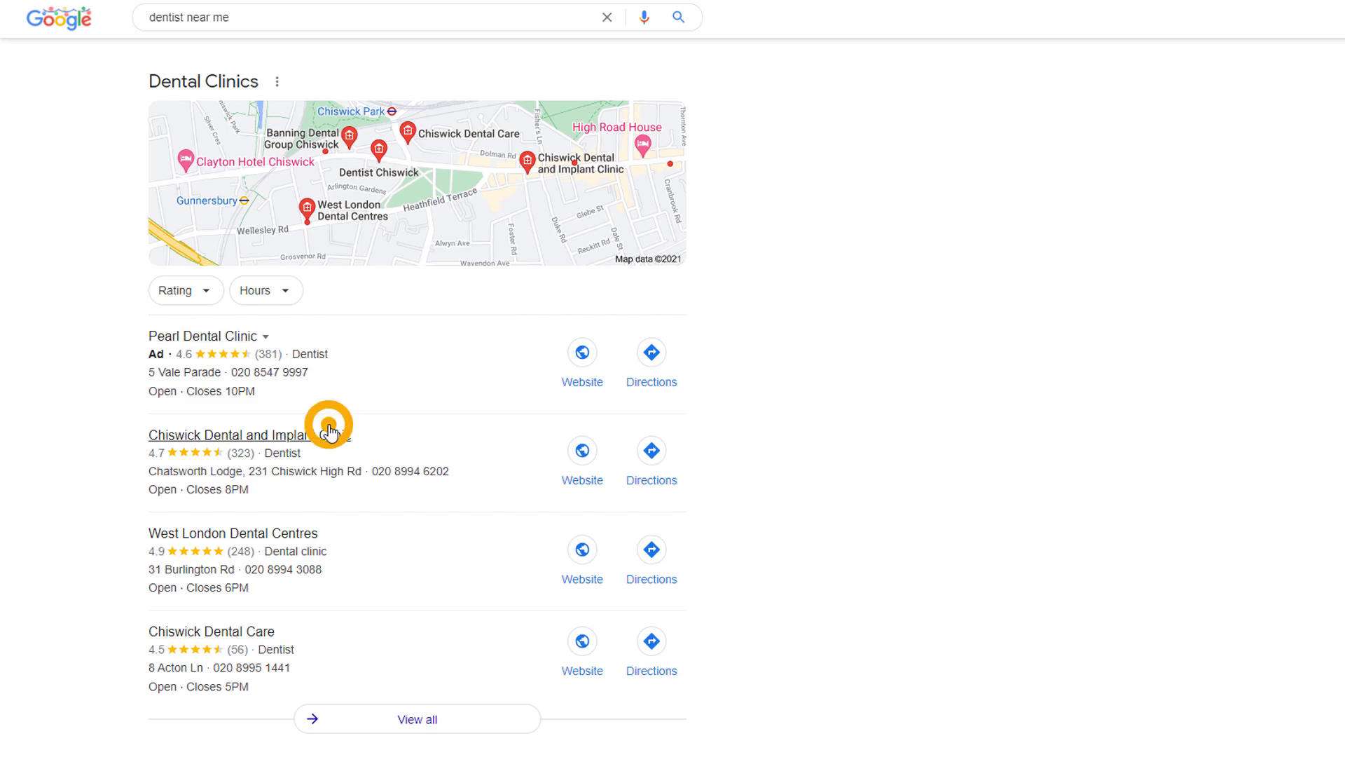
{"action": "left_click", "coordinate": [329, 430]}
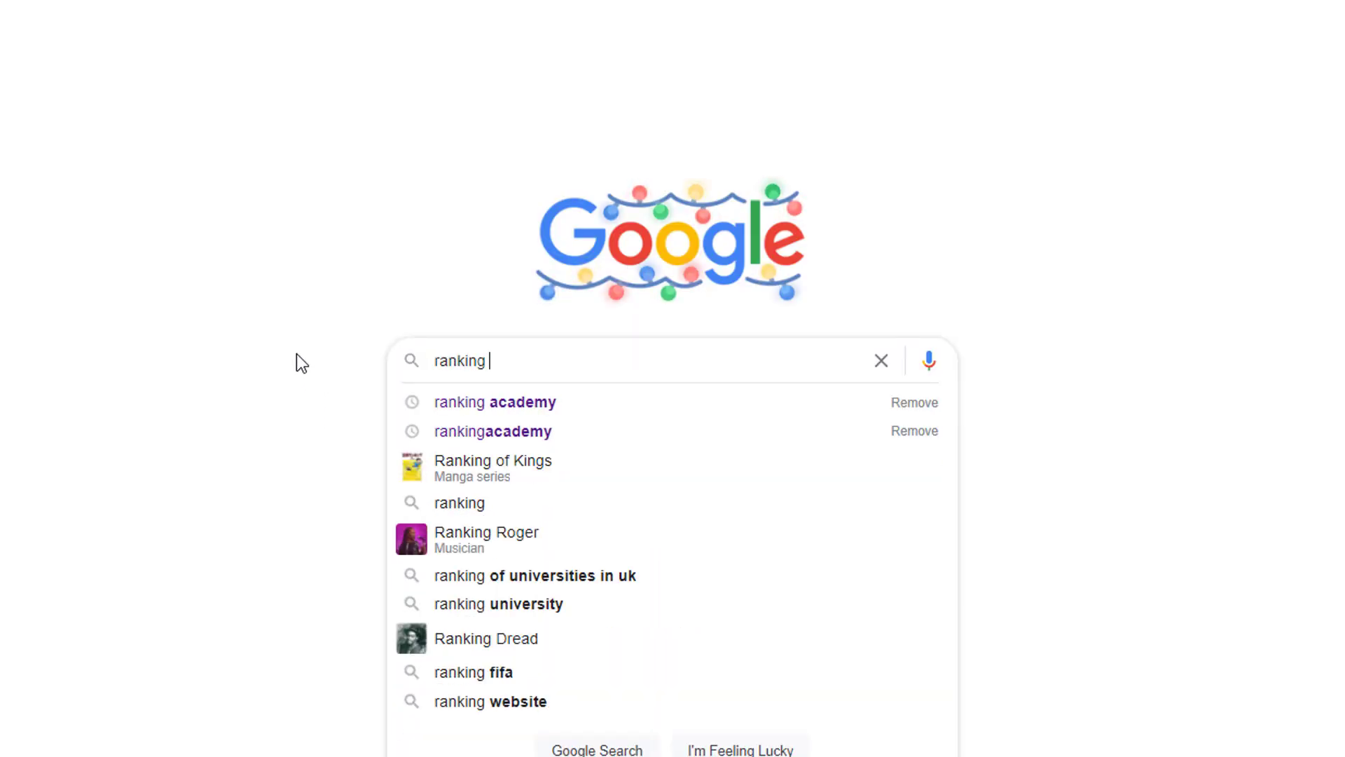
Step: Run a Google search for 'ranking academy'
{"action": "type", "text": "cademy"}
{"action": "left_click", "coordinate": [578, 428]}
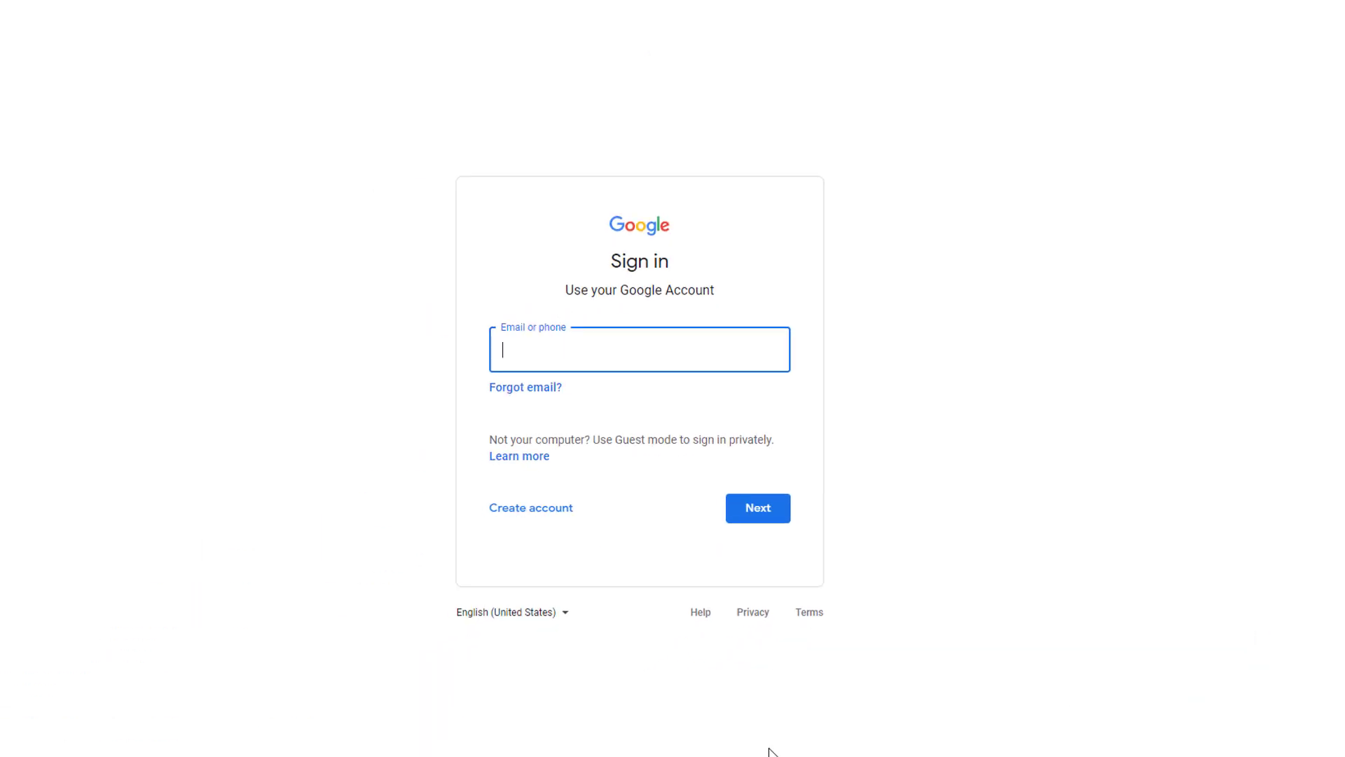
Step: Start a Google account for managing a business, enter first and last name, and keep a new Gmail address
{"action": "left_click", "coordinate": [558, 515]}
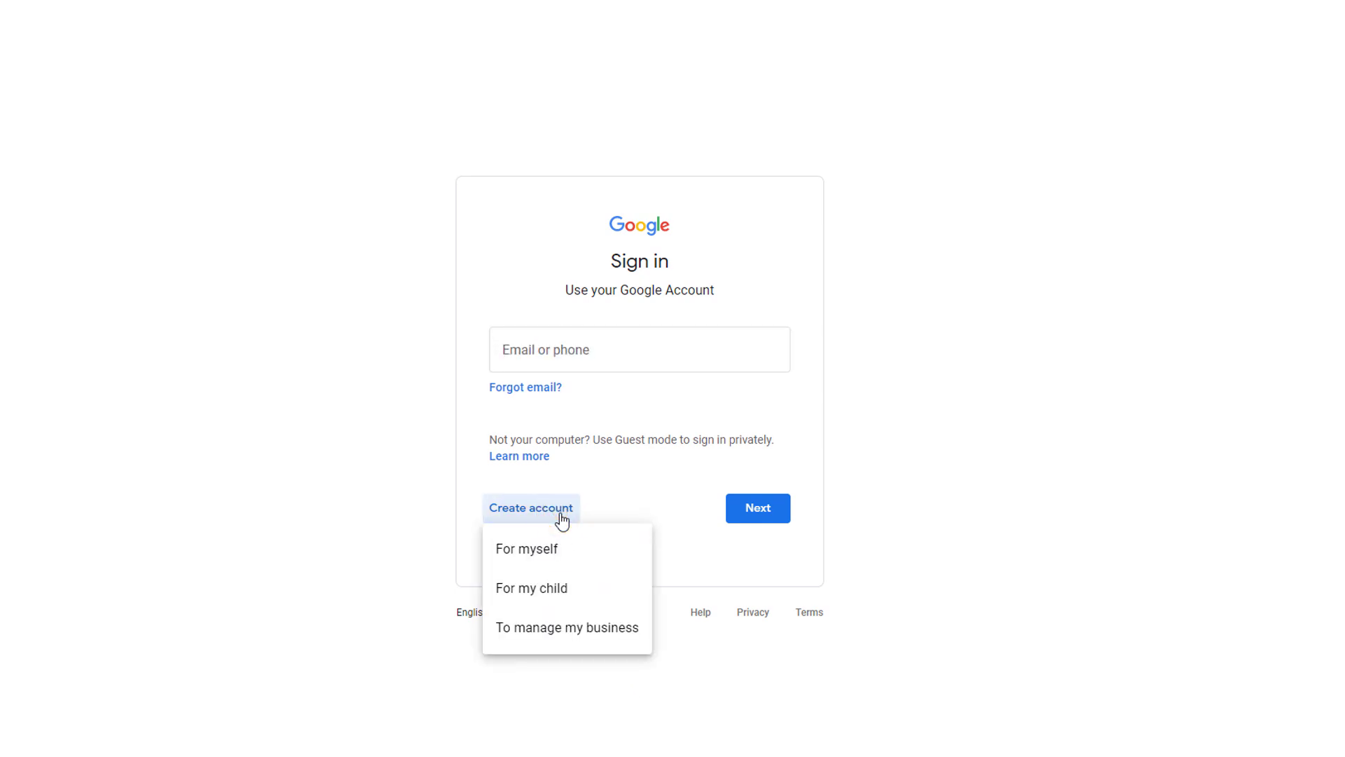
{"action": "left_click", "coordinate": [579, 629]}
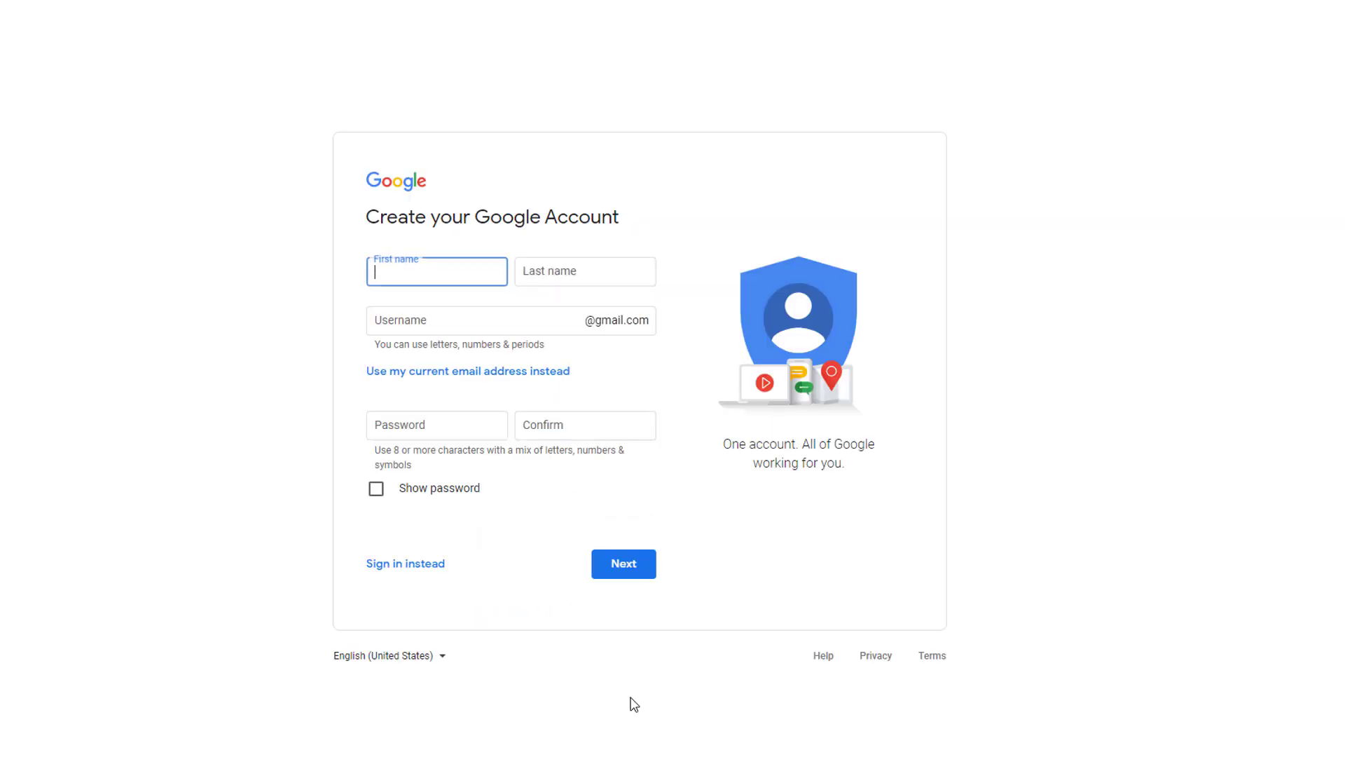
{"action": "key", "text": "Tab"}
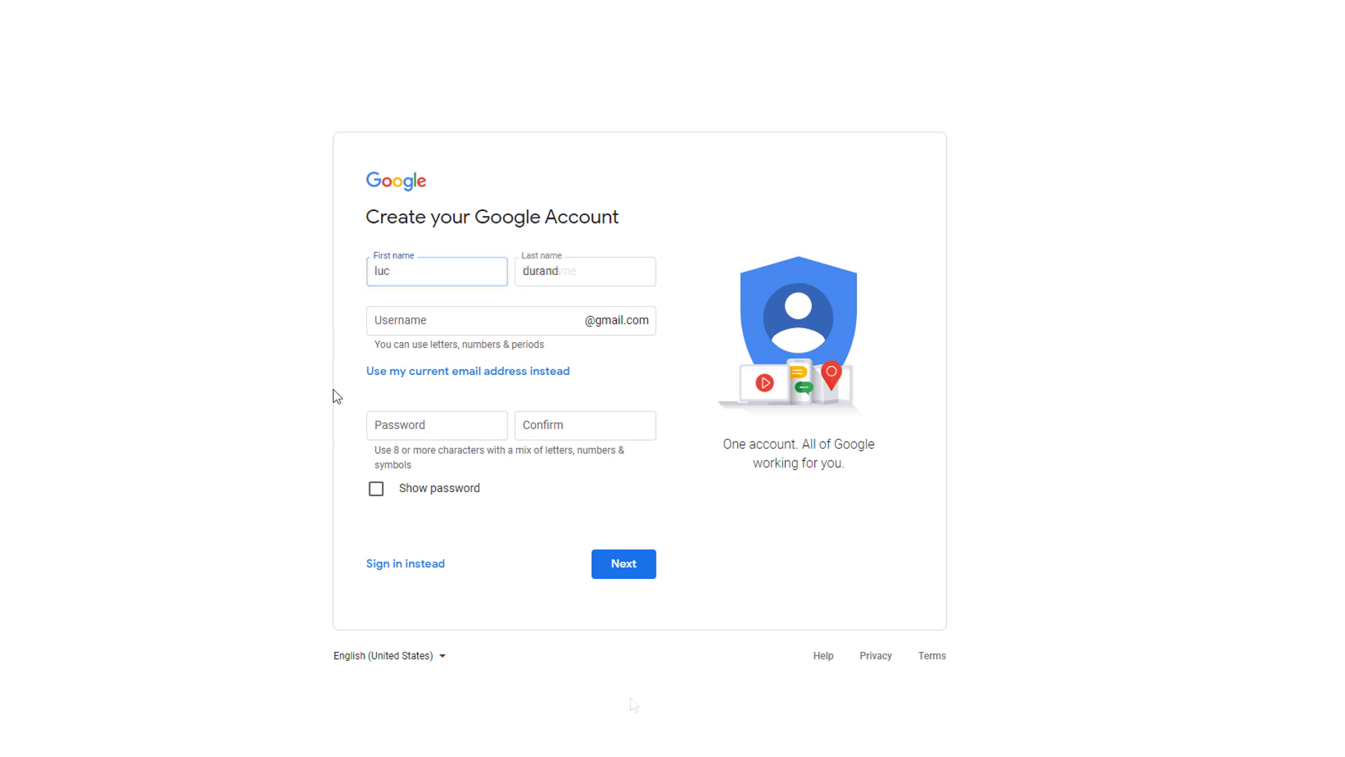
{"action": "left_click", "coordinate": [343, 396]}
{"action": "left_click", "coordinate": [421, 372]}
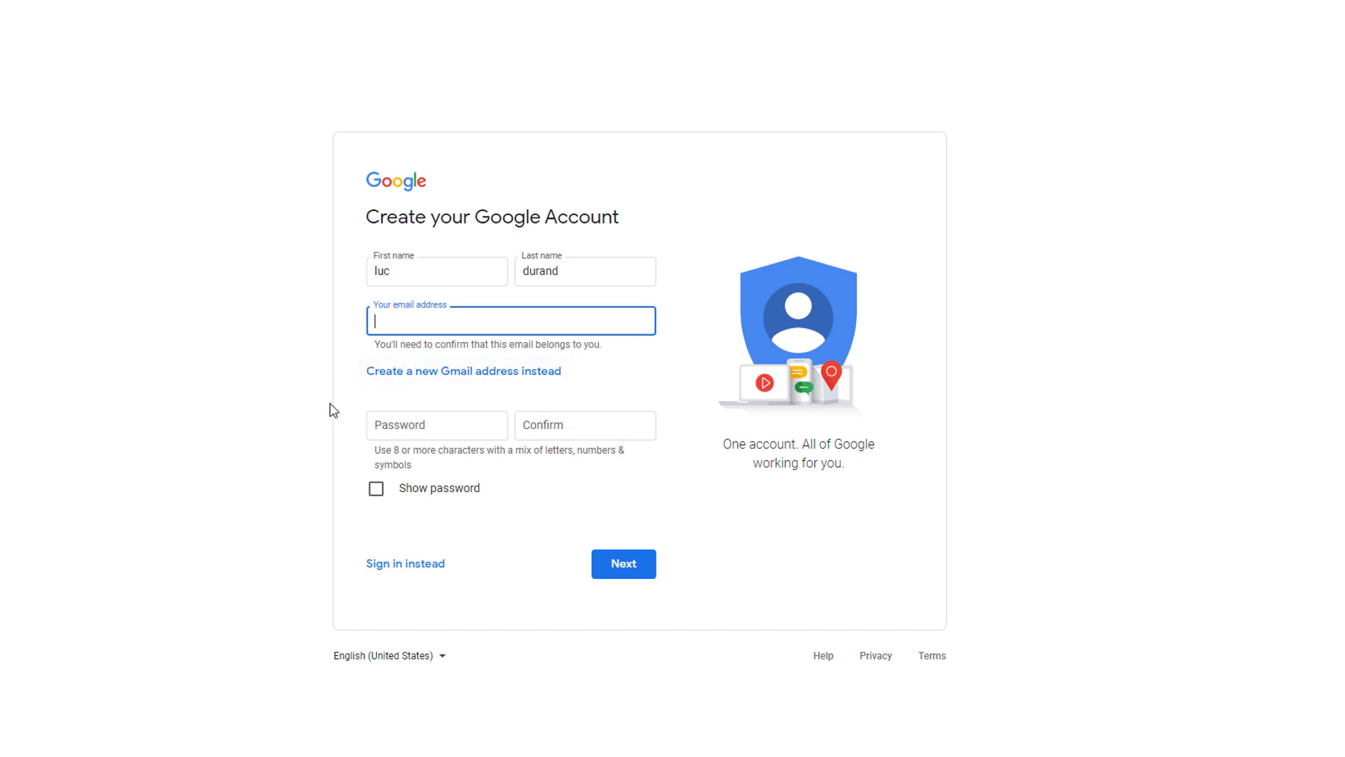
{"action": "left_click", "coordinate": [439, 383]}
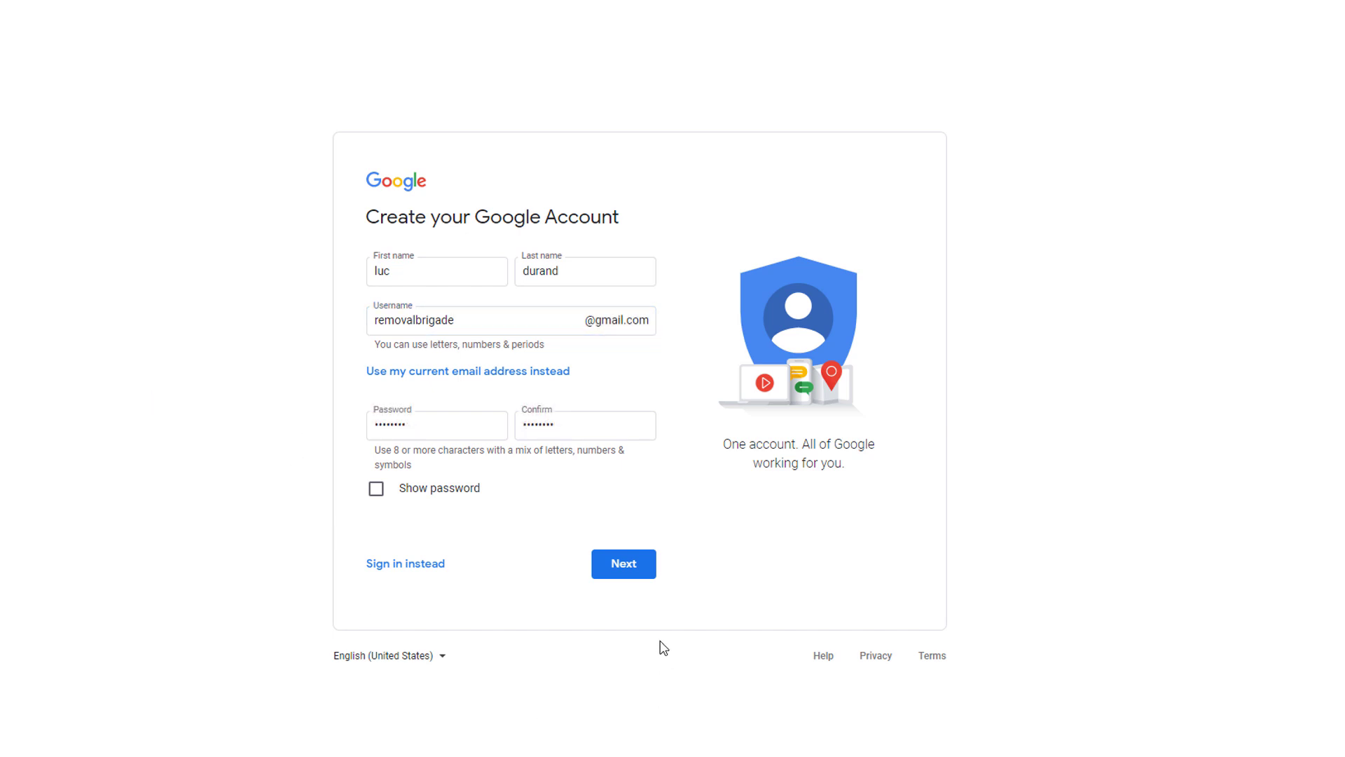
Step: Submit the name page, then enter the recovery email, birth date and gender Male
{"action": "left_click", "coordinate": [622, 566]}
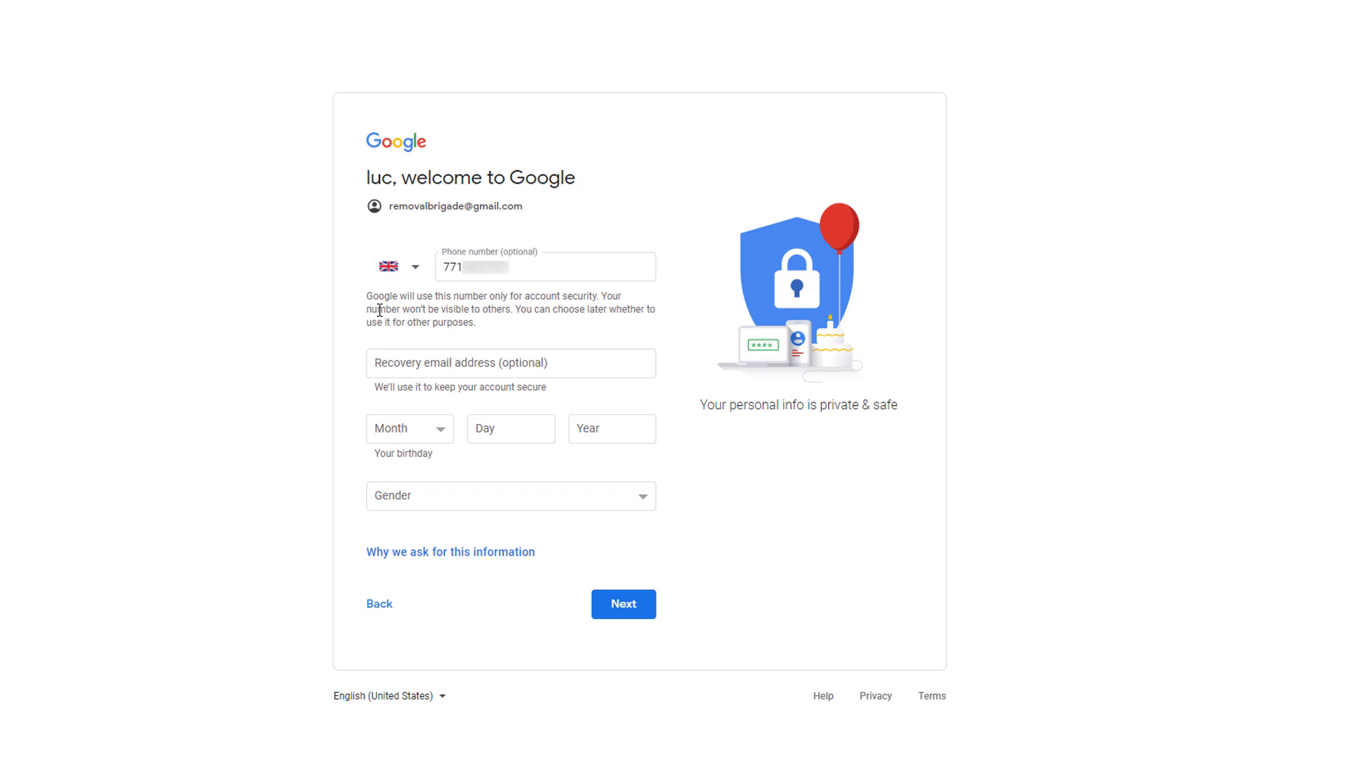
{"action": "left_click", "coordinate": [393, 362]}
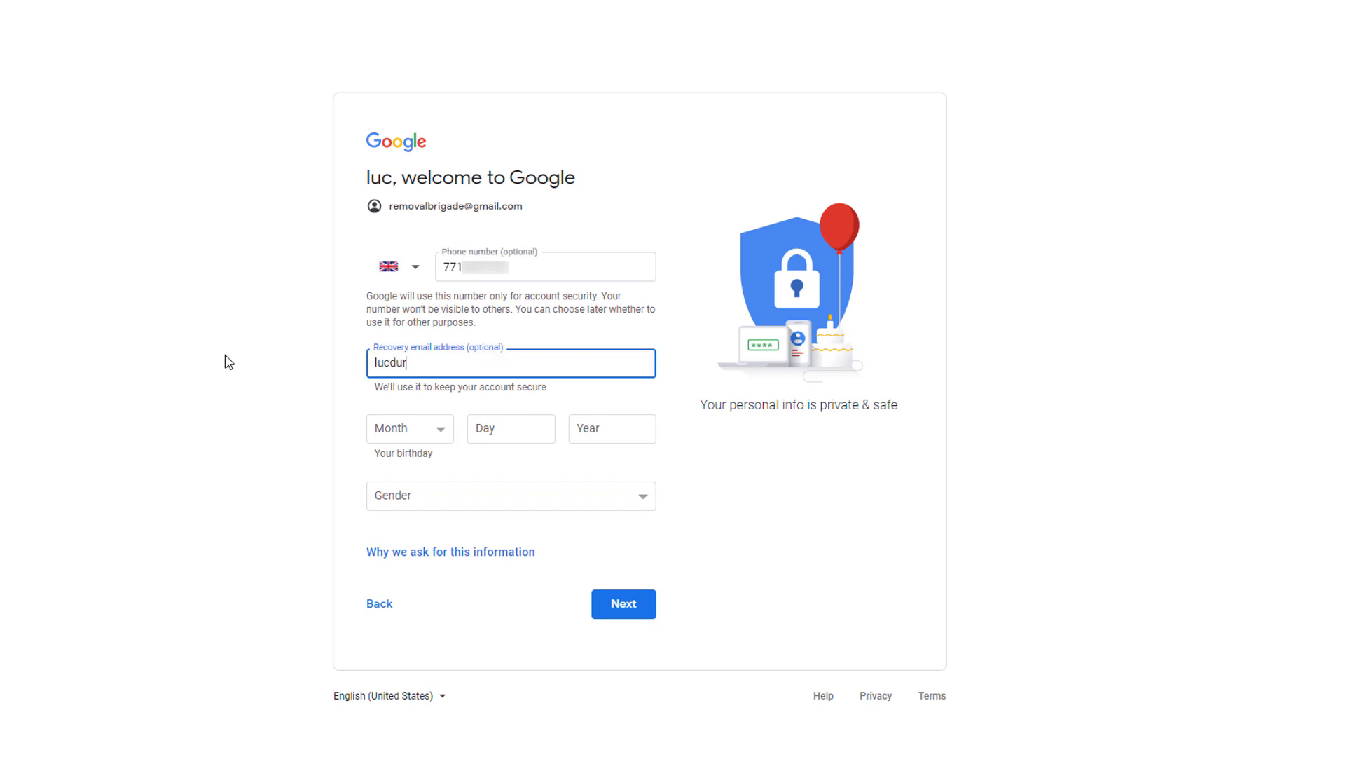
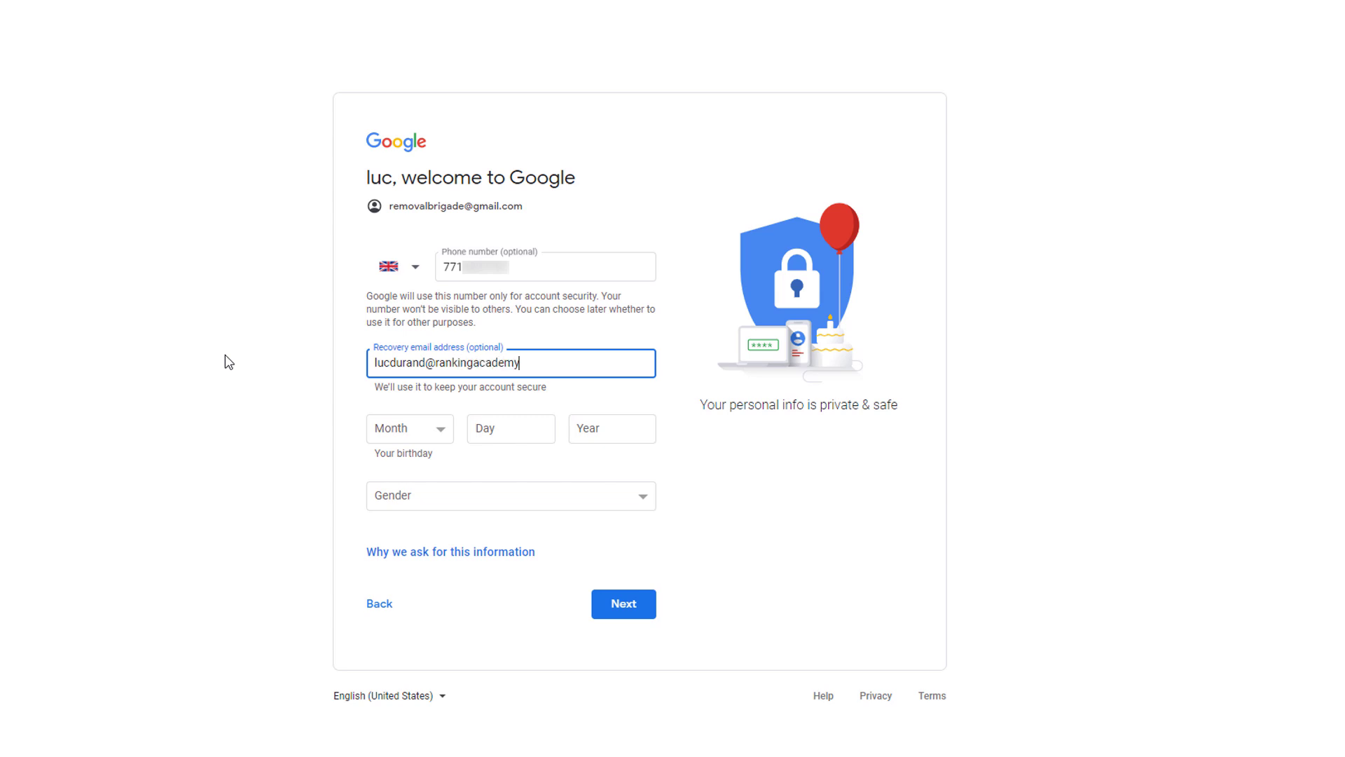
{"action": "left_click", "coordinate": [445, 428]}
{"action": "left_click", "coordinate": [431, 463]}
{"action": "left_click", "coordinate": [536, 431]}
{"action": "type", "text": "10"}
{"action": "left_click", "coordinate": [595, 435]}
{"action": "type", "text": "1970"}
{"action": "left_click", "coordinate": [634, 499]}
{"action": "left_click", "coordinate": [442, 532]}
Step: Submit the personal details and verify the phone number with the texted code
{"action": "left_click", "coordinate": [628, 607]}
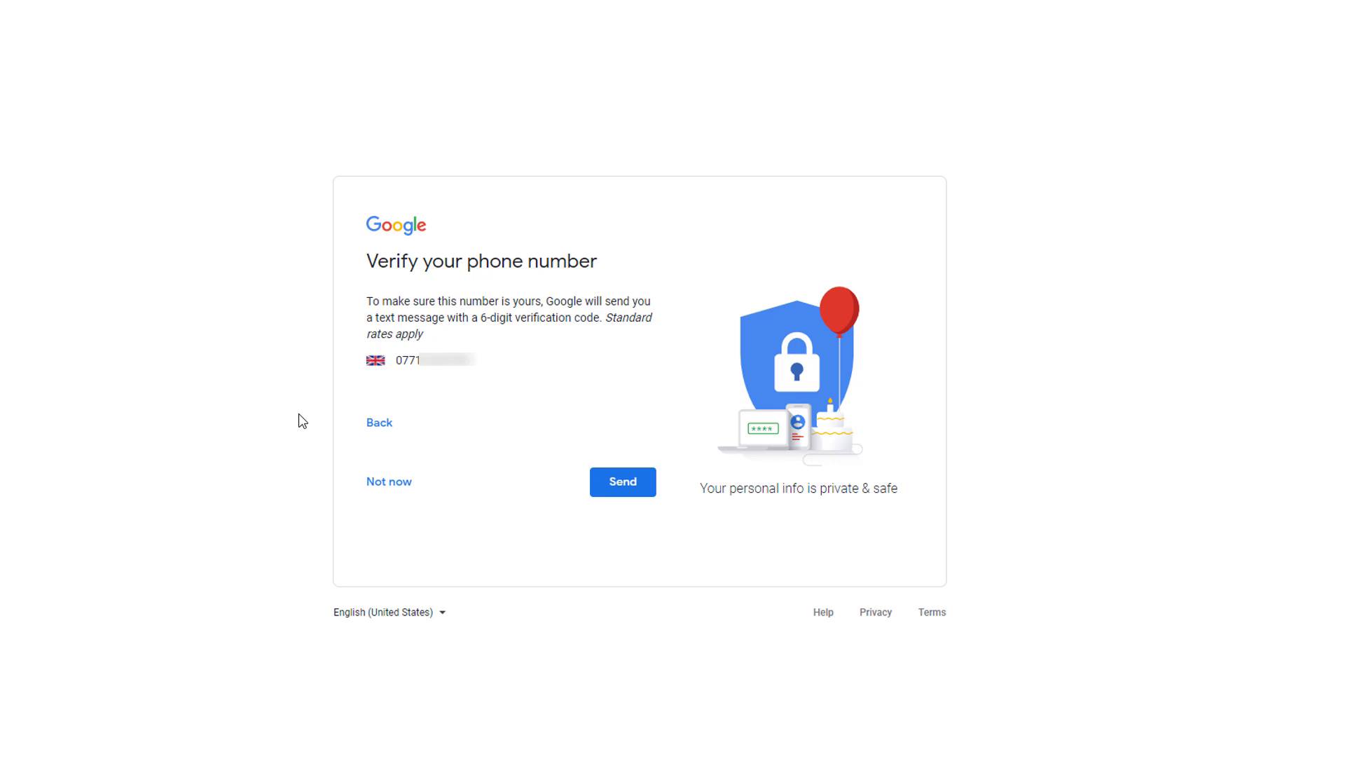
{"action": "left_click", "coordinate": [626, 493]}
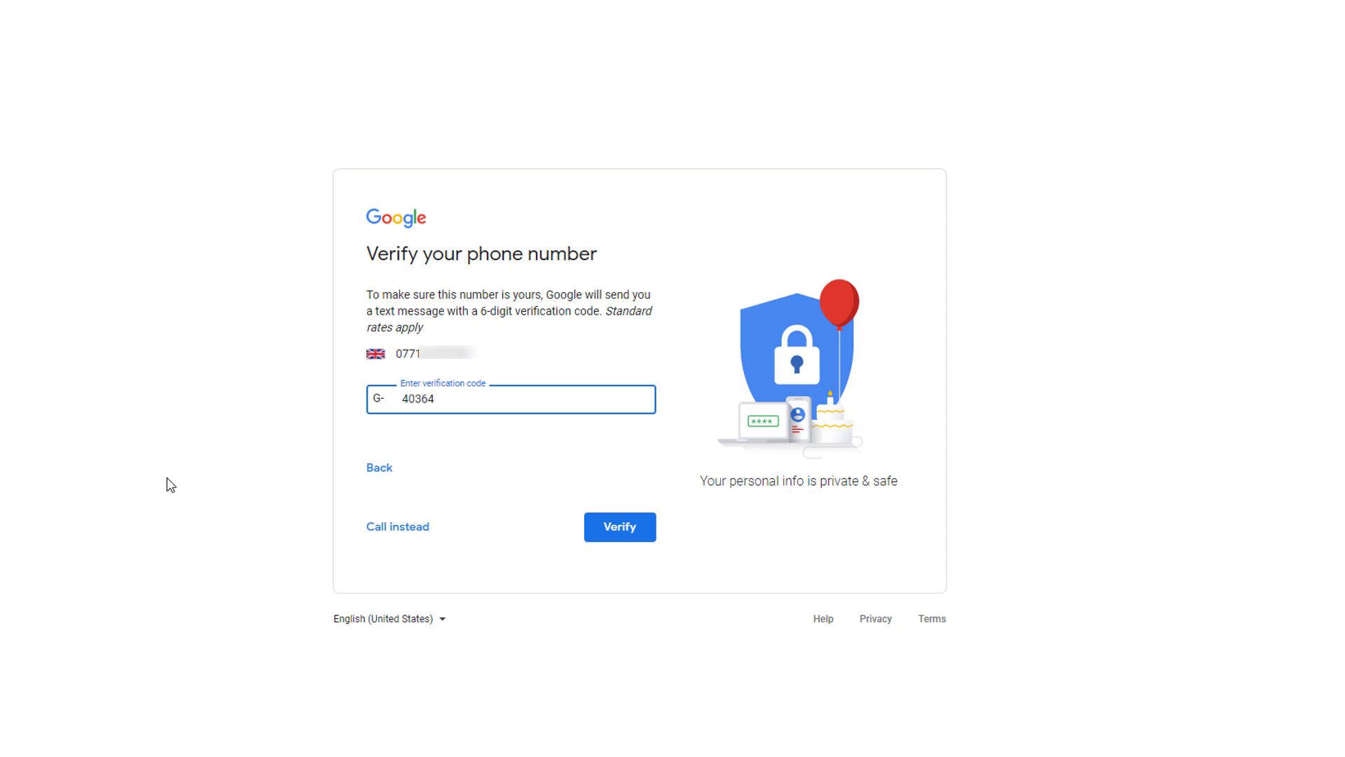
{"action": "left_click", "coordinate": [621, 532]}
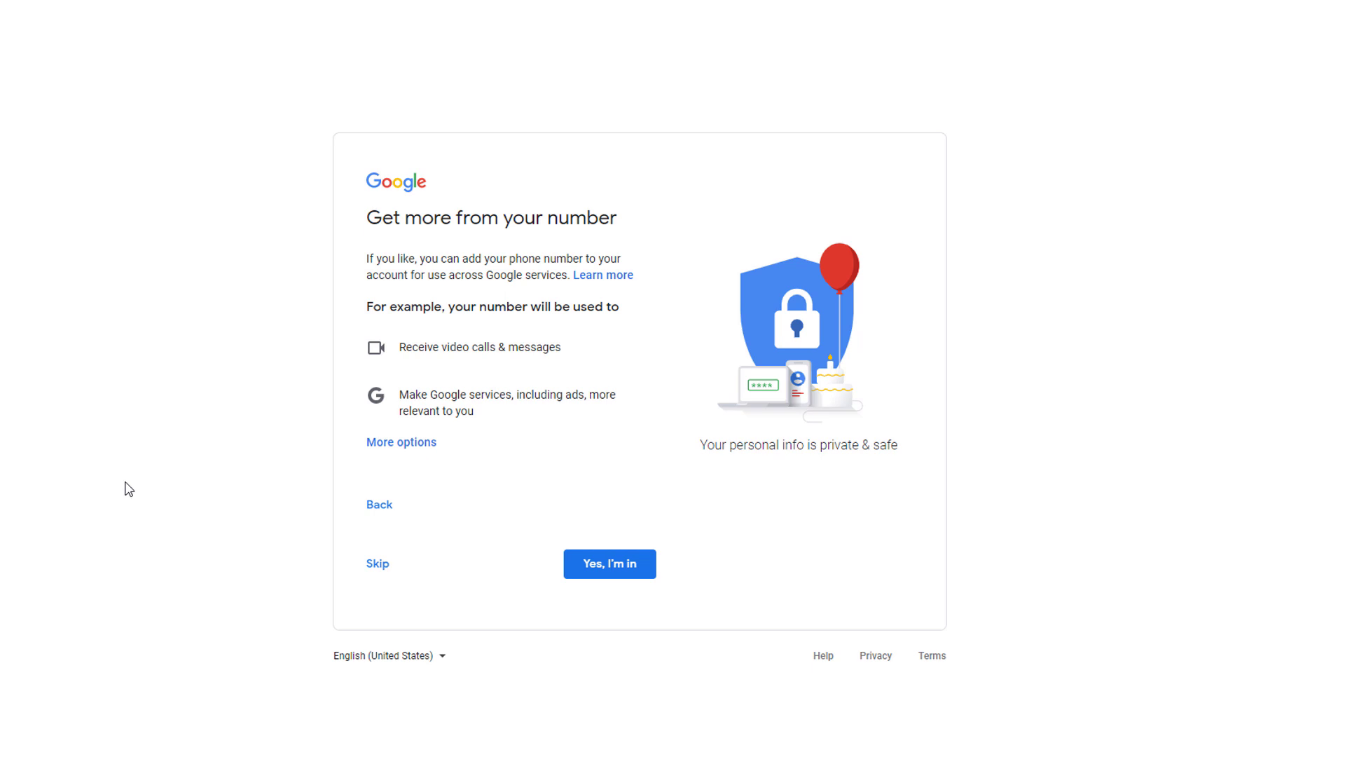
Step: Agree to use the number, choose Express personalization, confirm it, and accept Google's privacy terms
{"action": "left_click", "coordinate": [609, 572]}
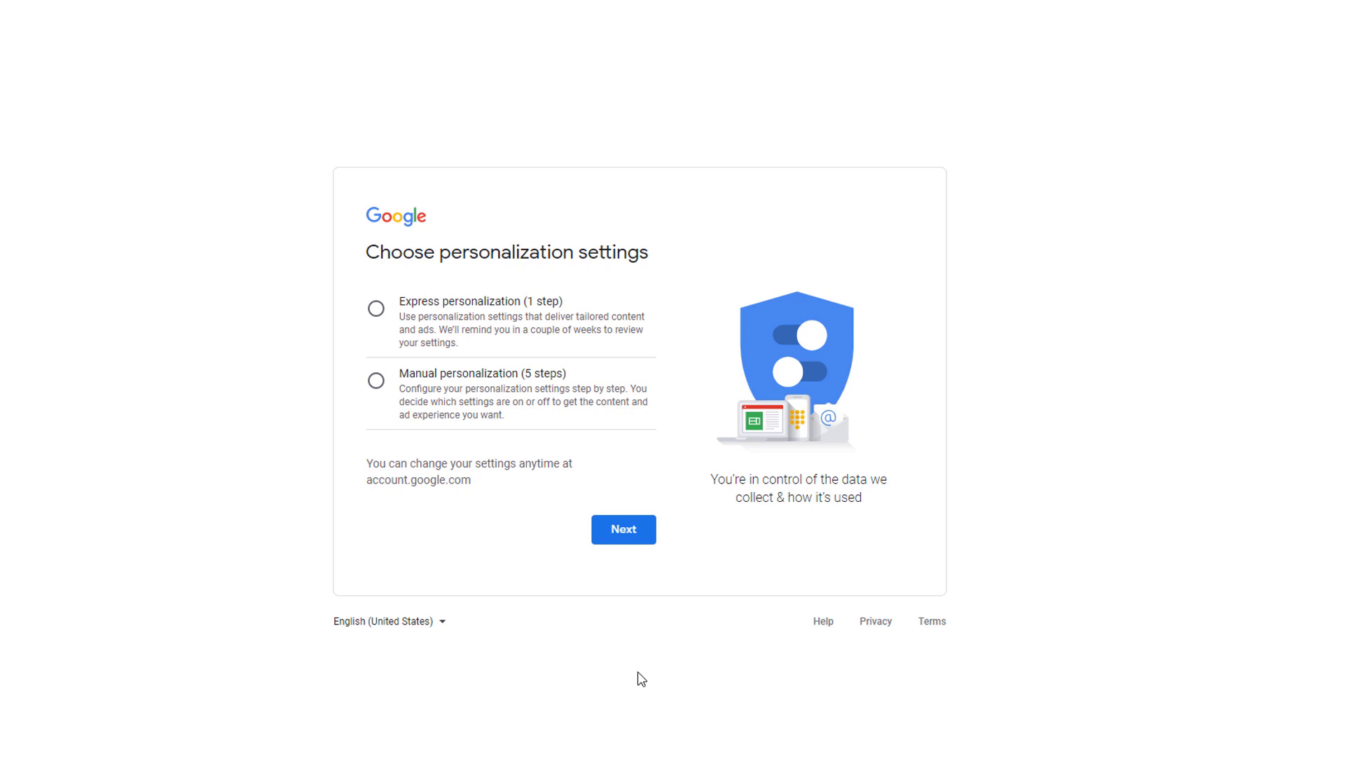
{"action": "left_click", "coordinate": [374, 313]}
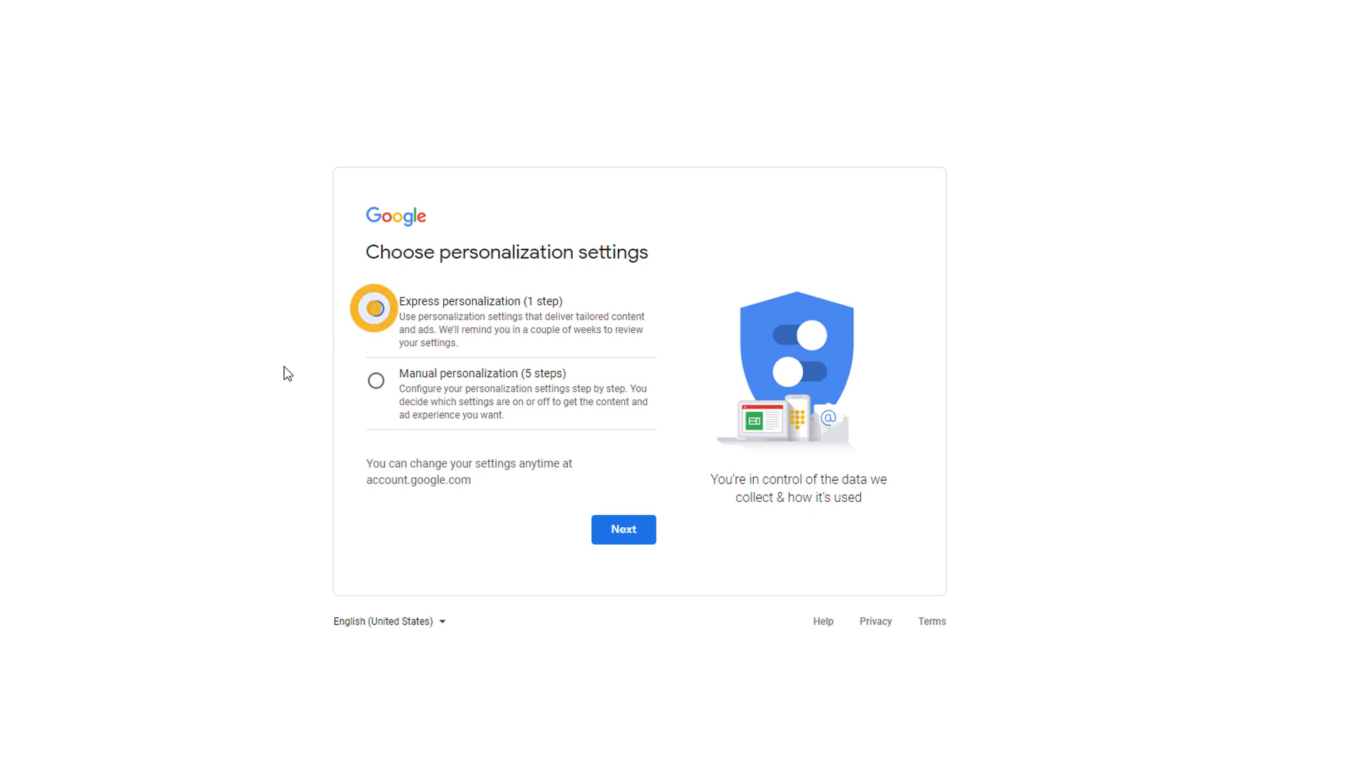
{"action": "left_click", "coordinate": [626, 534]}
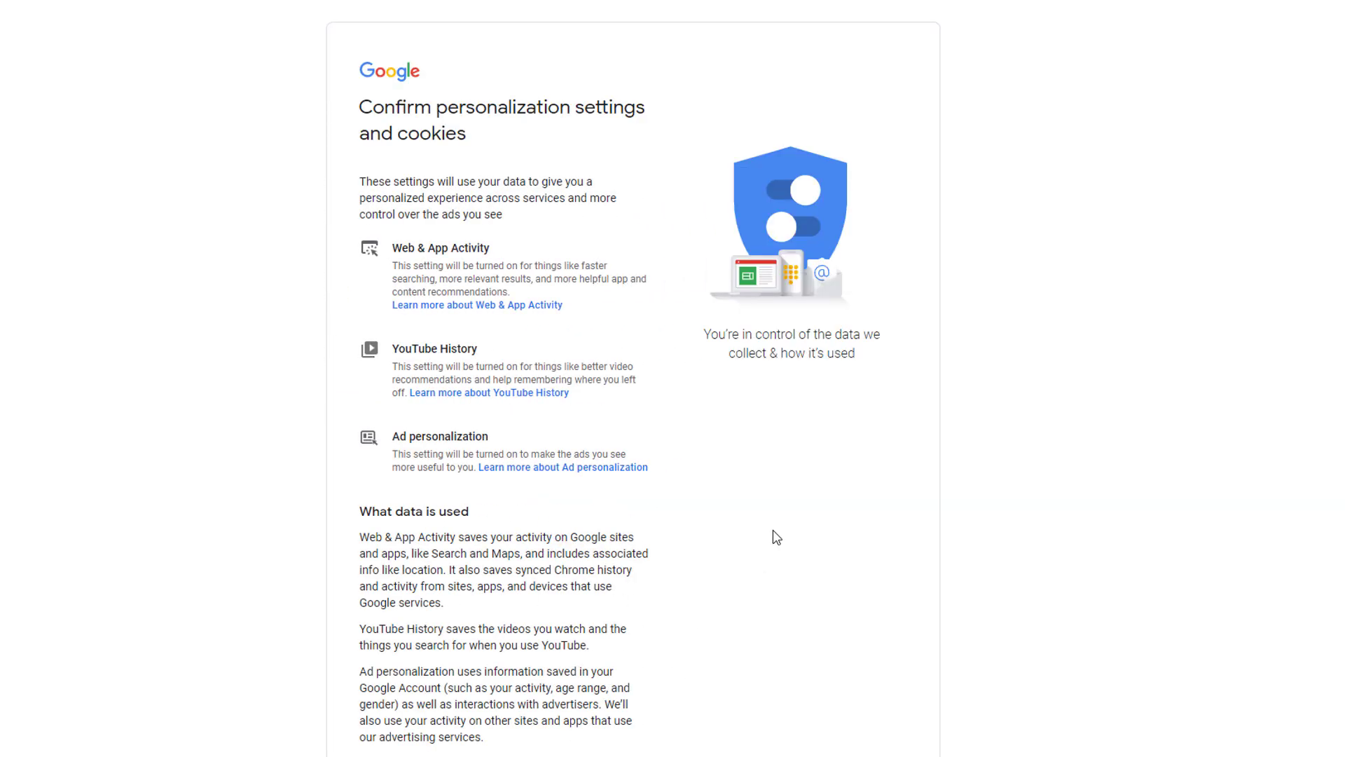
{"action": "scroll", "coordinate": [772, 529], "scroll_direction": "down", "scroll_amount": 5}
{"action": "scroll", "coordinate": [777, 544], "scroll_direction": "down", "scroll_amount": 12}
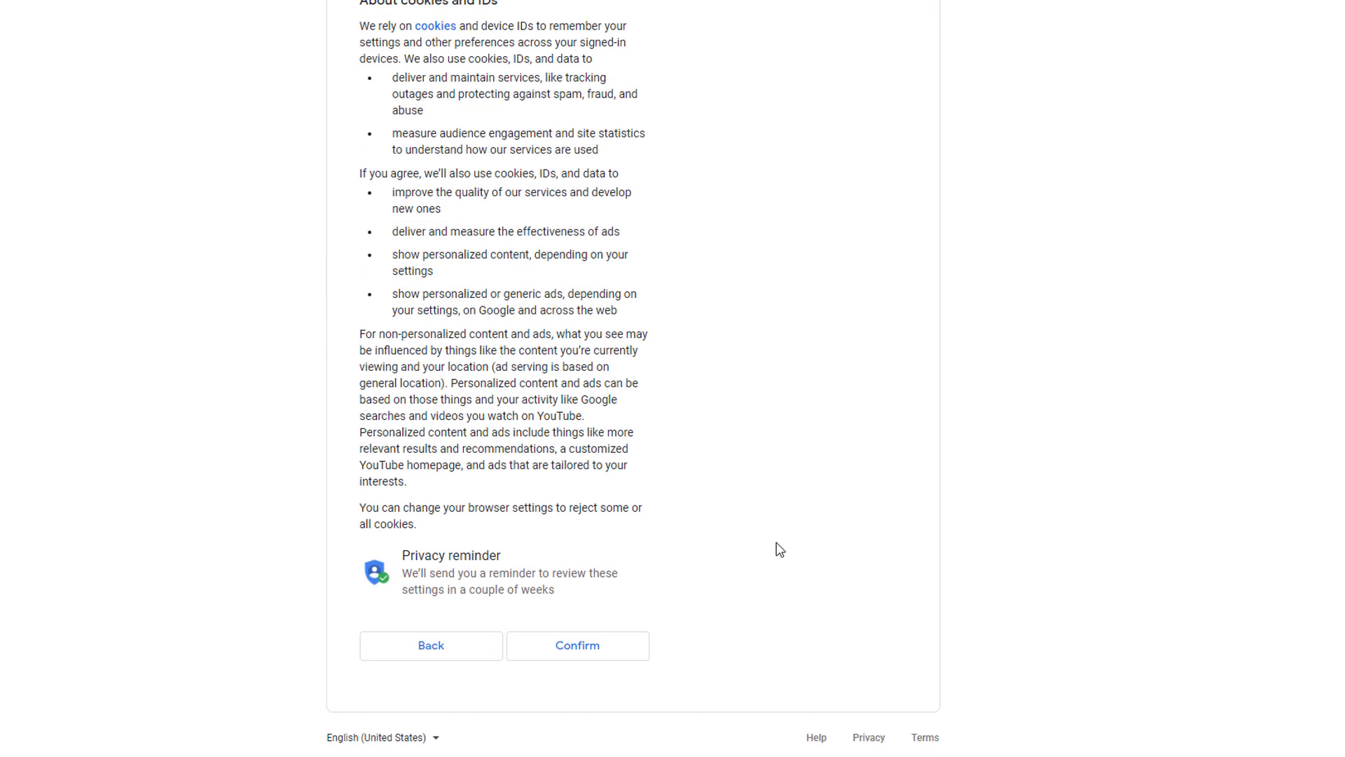
{"action": "left_click", "coordinate": [582, 643]}
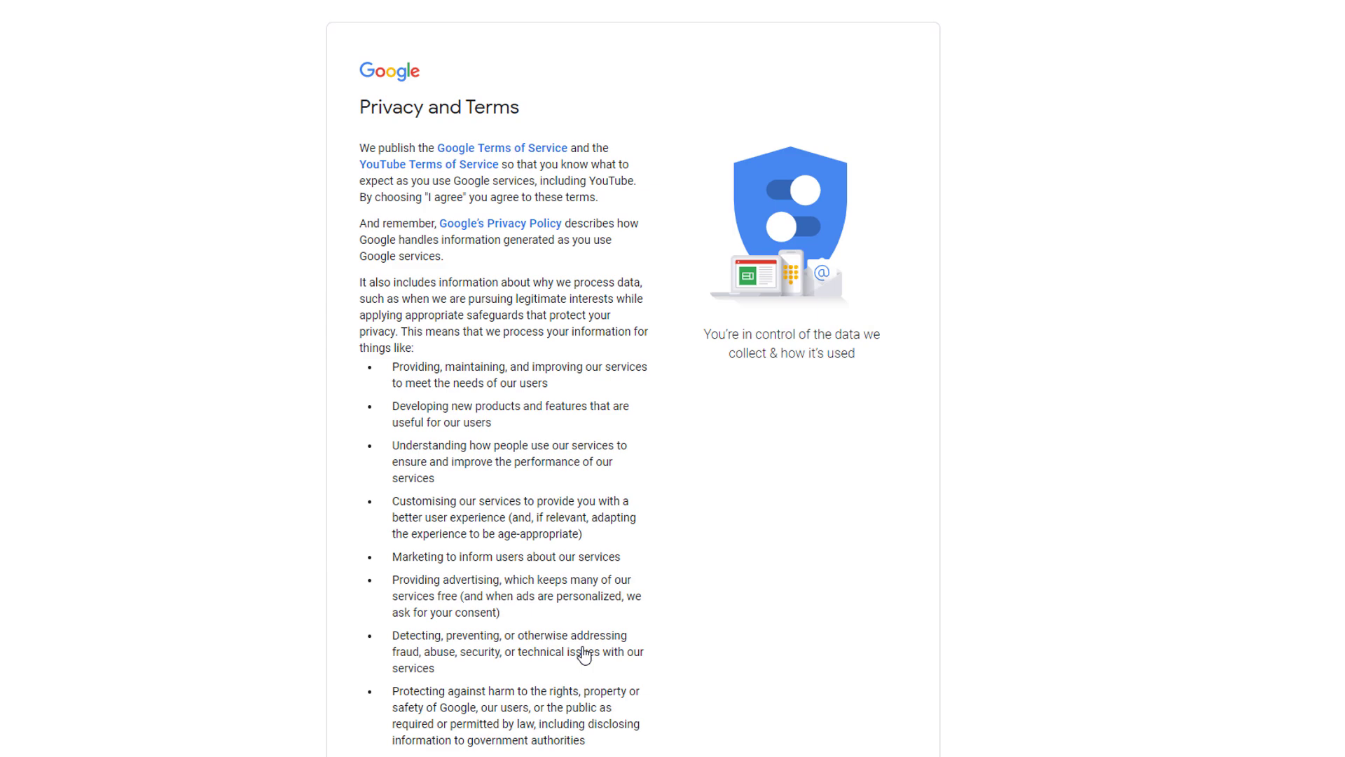
{"action": "scroll", "coordinate": [719, 557], "scroll_direction": "down", "scroll_amount": 5}
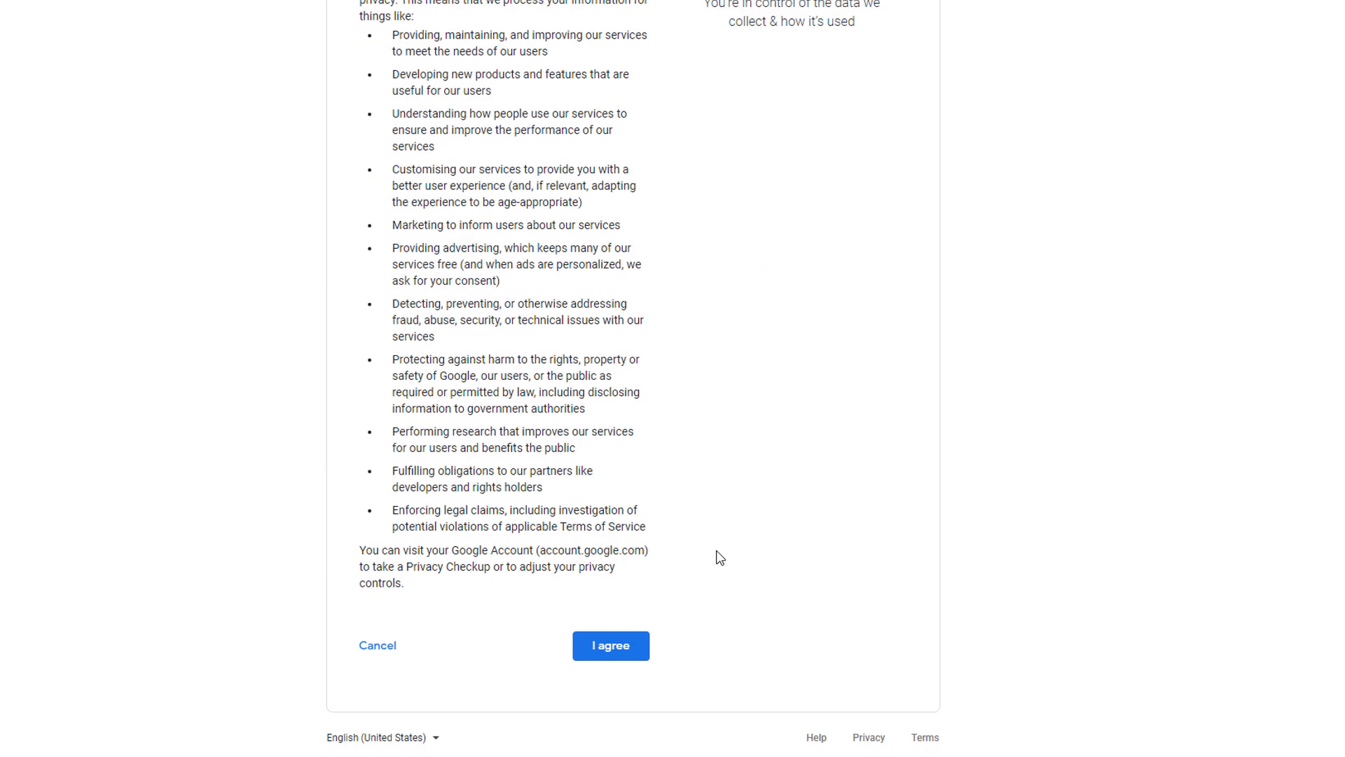
{"action": "left_click", "coordinate": [613, 646]}
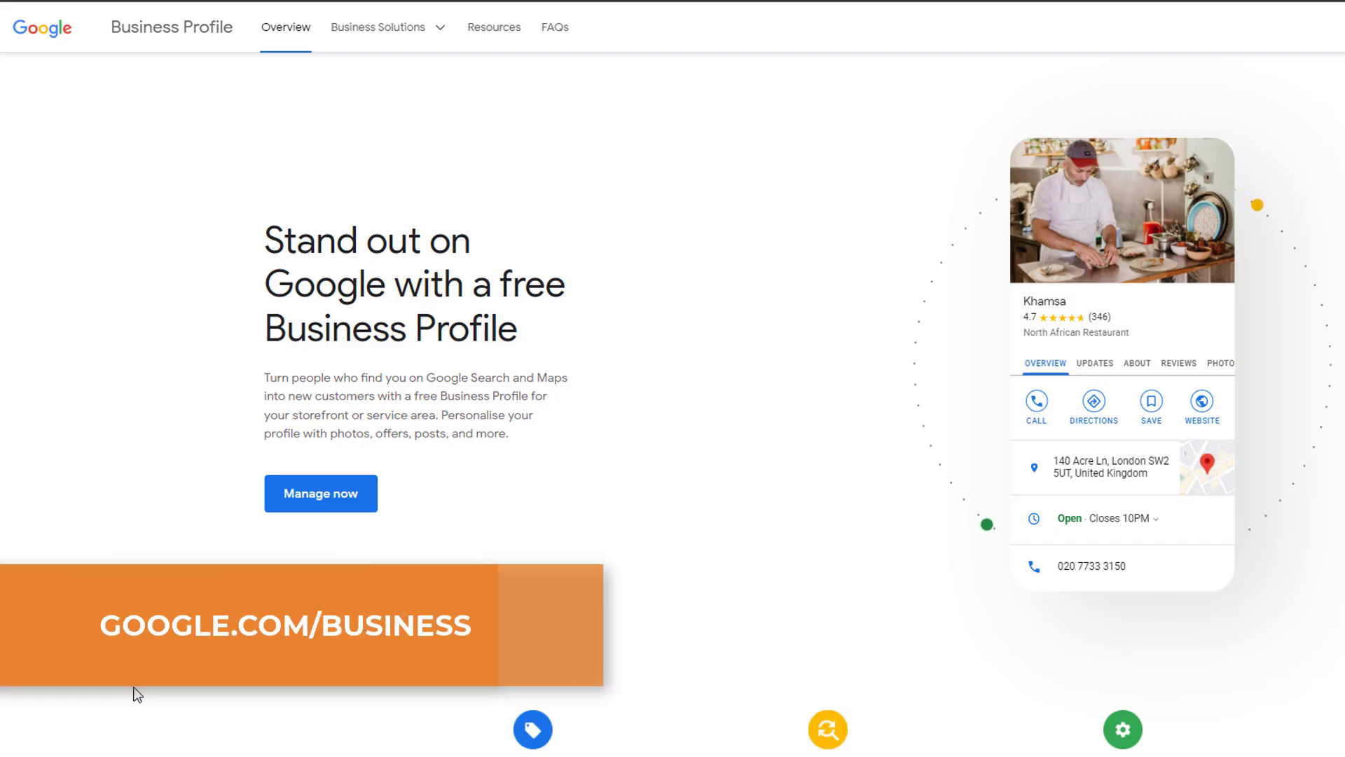
Step: Sign in through Manage now using the new business account's email and password
{"action": "left_click", "coordinate": [317, 501]}
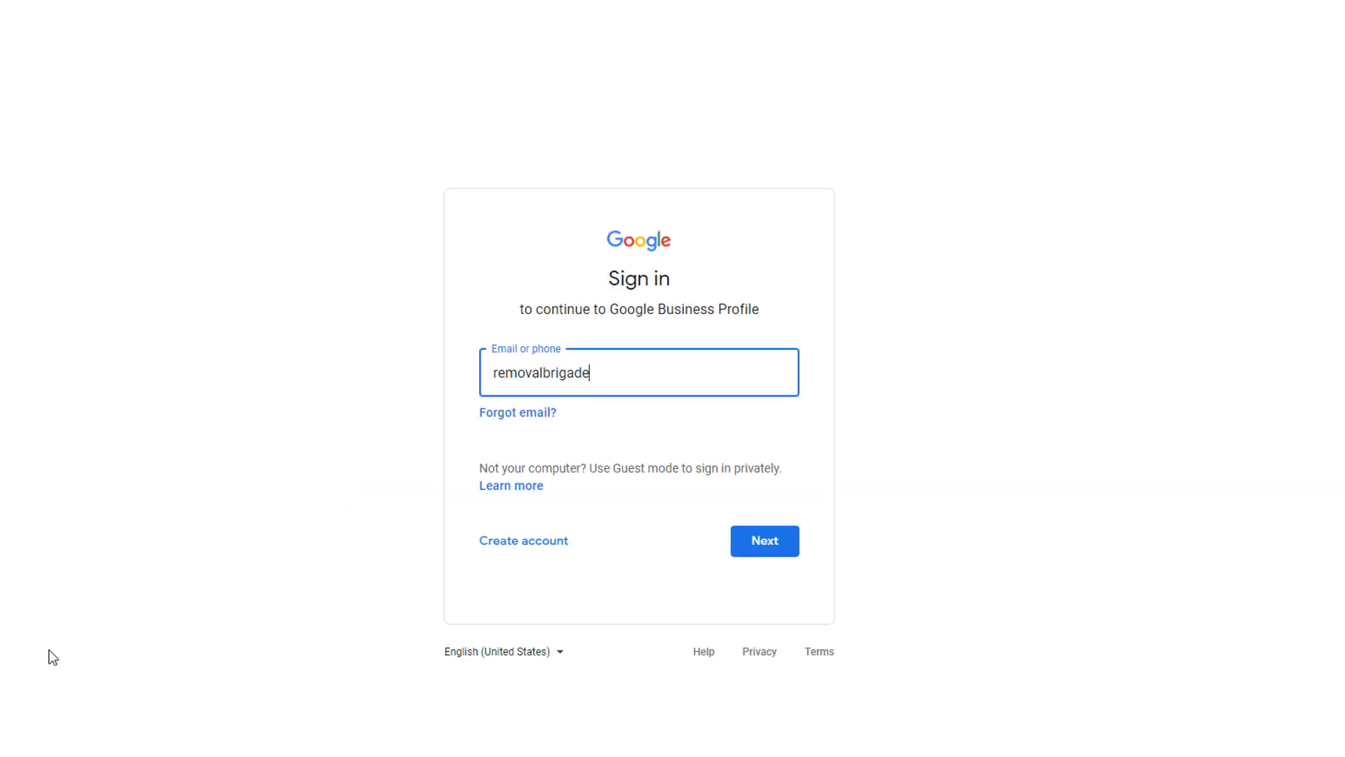
{"action": "left_click", "coordinate": [769, 553]}
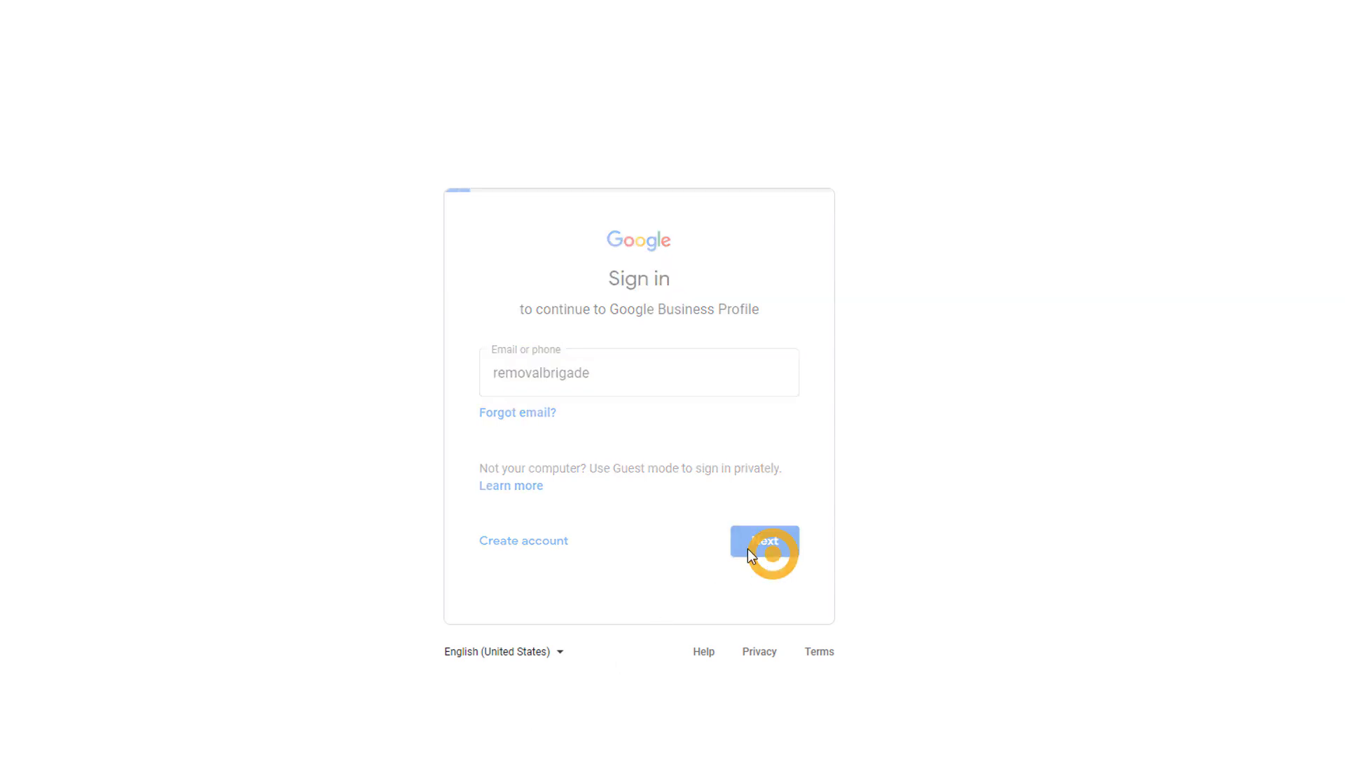
{"action": "type", "text": "••••••••"}
{"action": "left_click", "coordinate": [759, 503]}
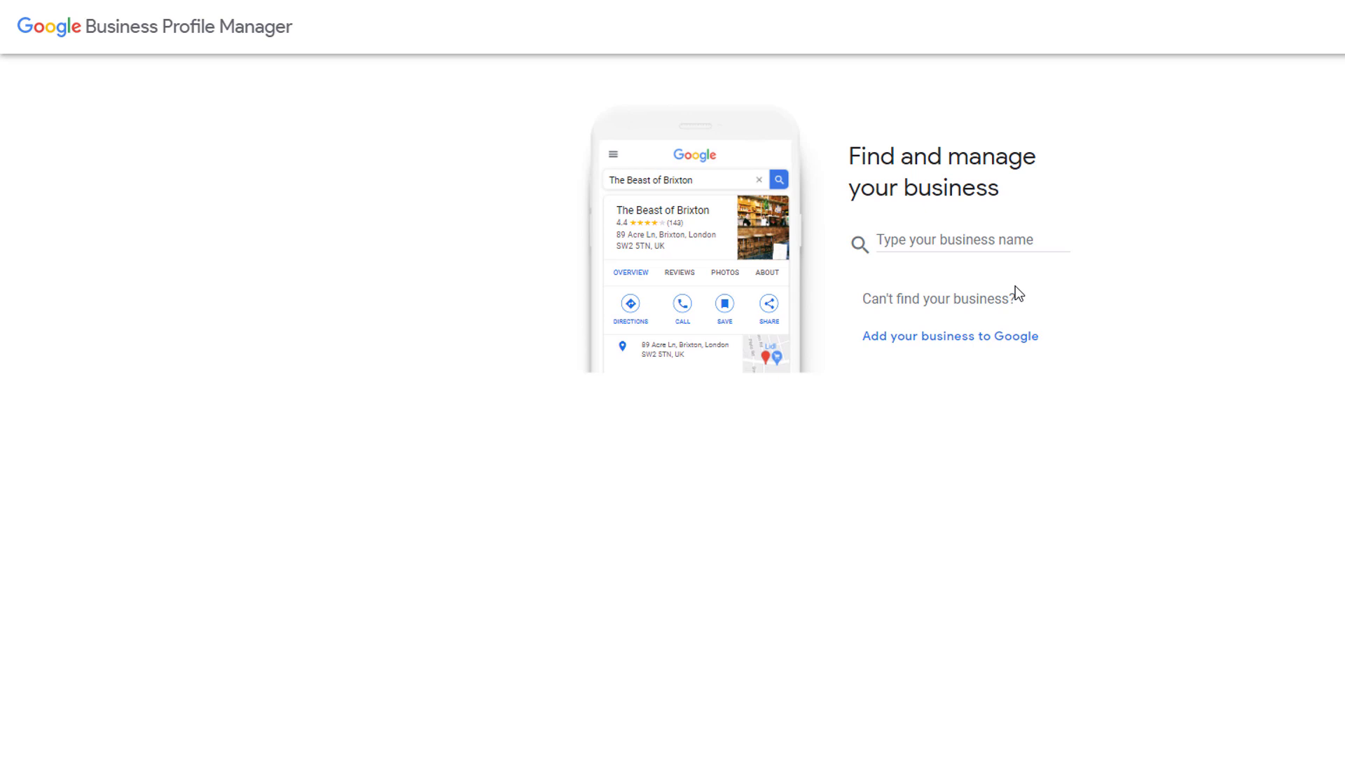
Step: Search for 'removal brigade' and create a new business with that name
{"action": "left_click", "coordinate": [890, 239]}
{"action": "type", "text": "removal"}
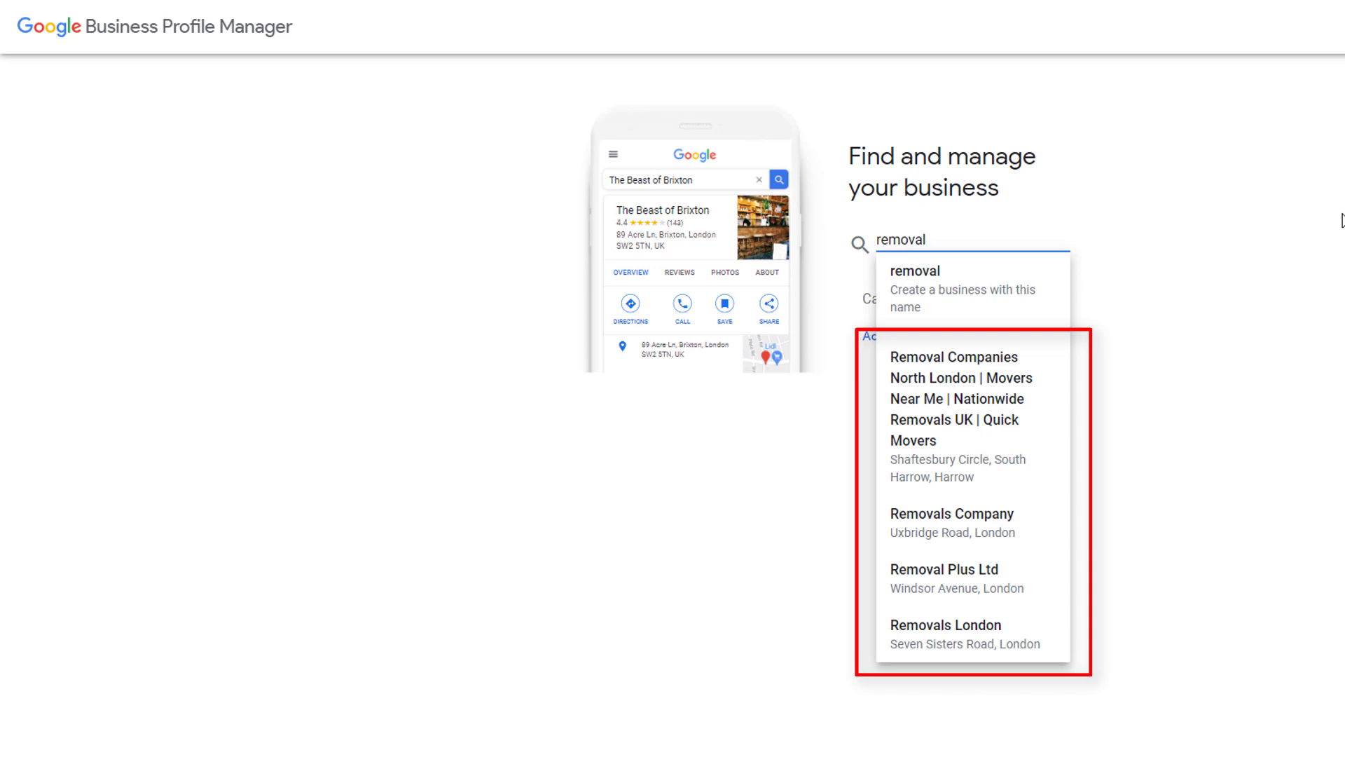
{"action": "type", "text": "bri"}
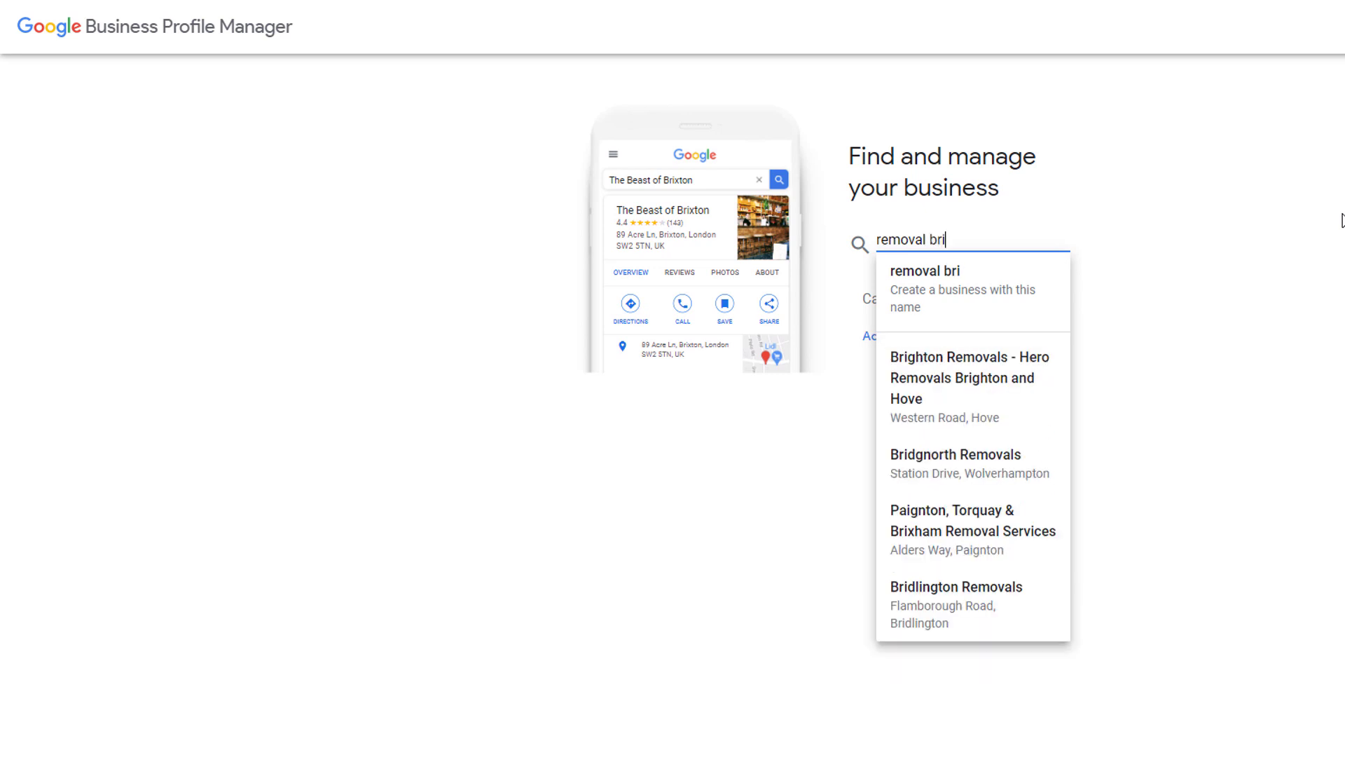
{"action": "type", "text": "gade"}
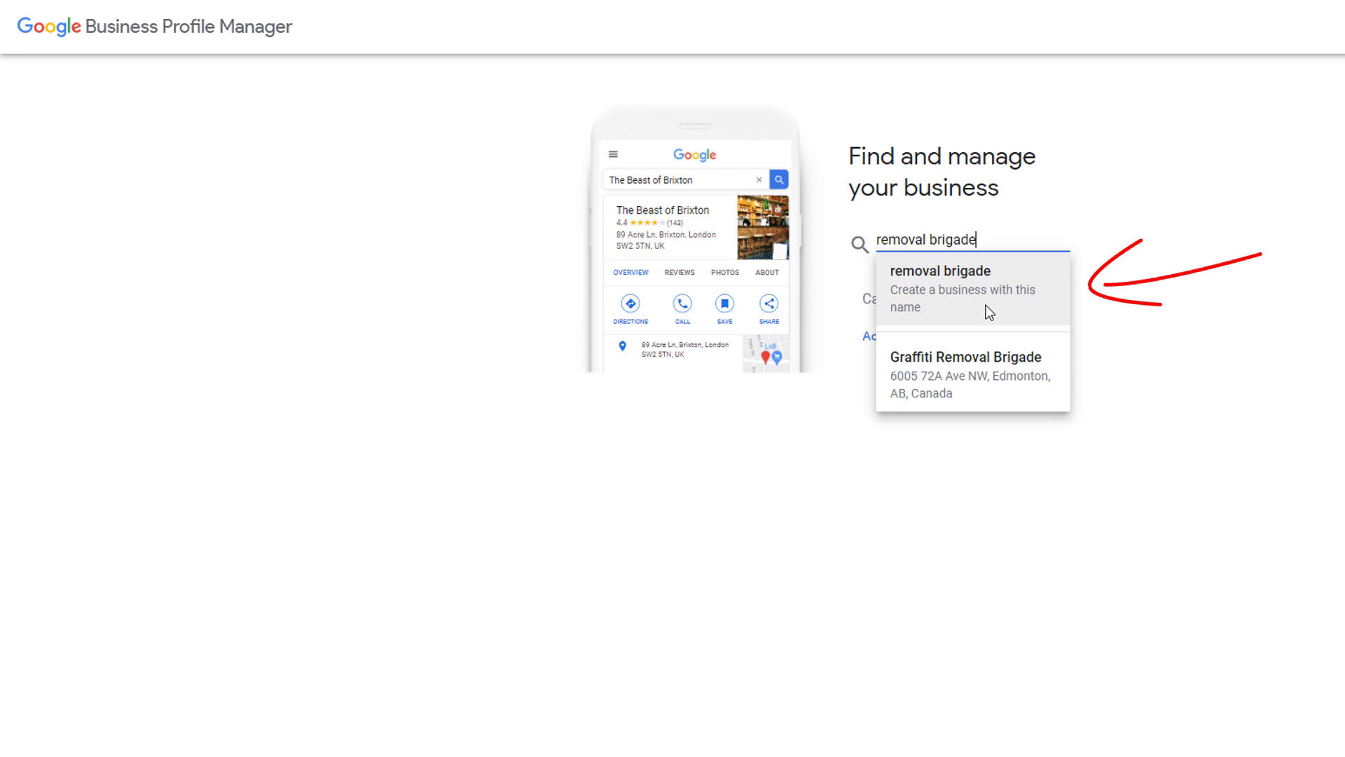
{"action": "left_click", "coordinate": [995, 284]}
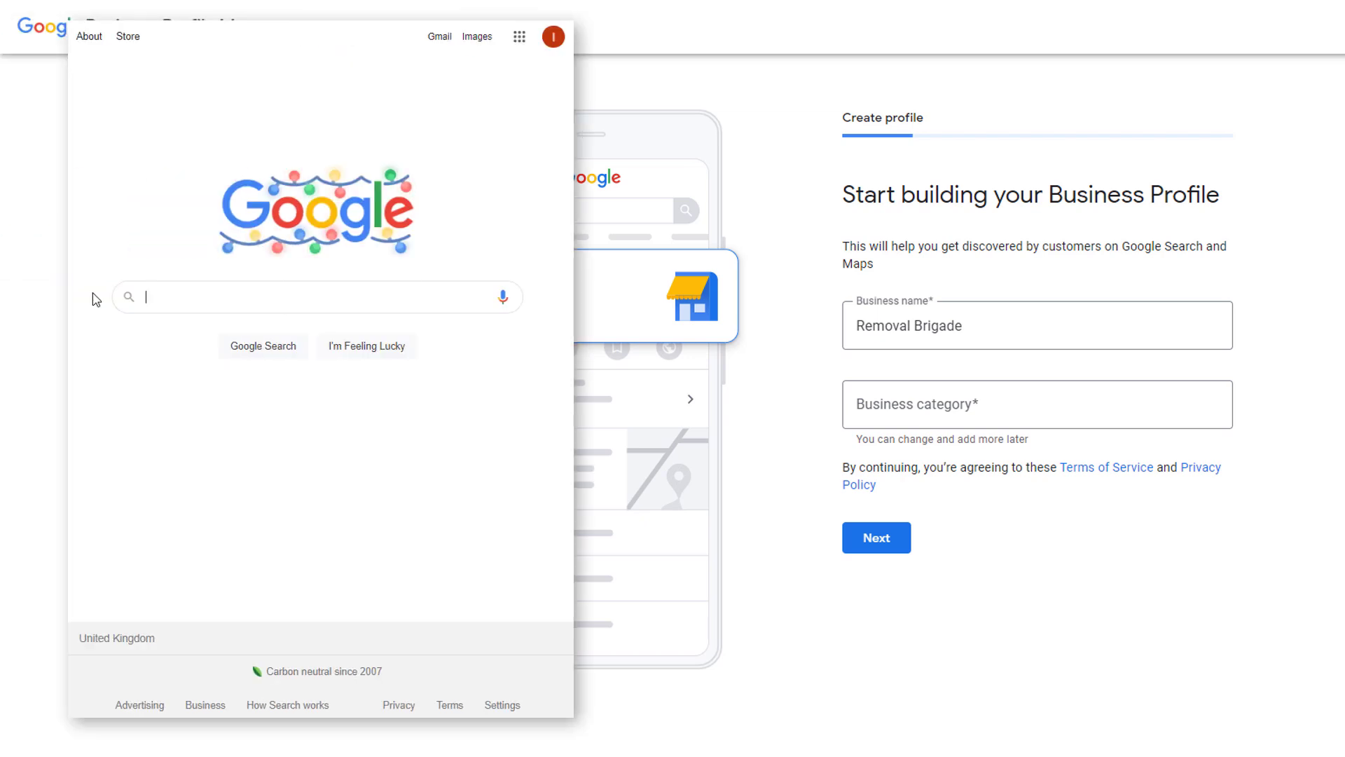
Step: Search 'dental hygienist near me' and scroll the results to review nearby listing categories
{"action": "type", "text": "dental hygienis"}
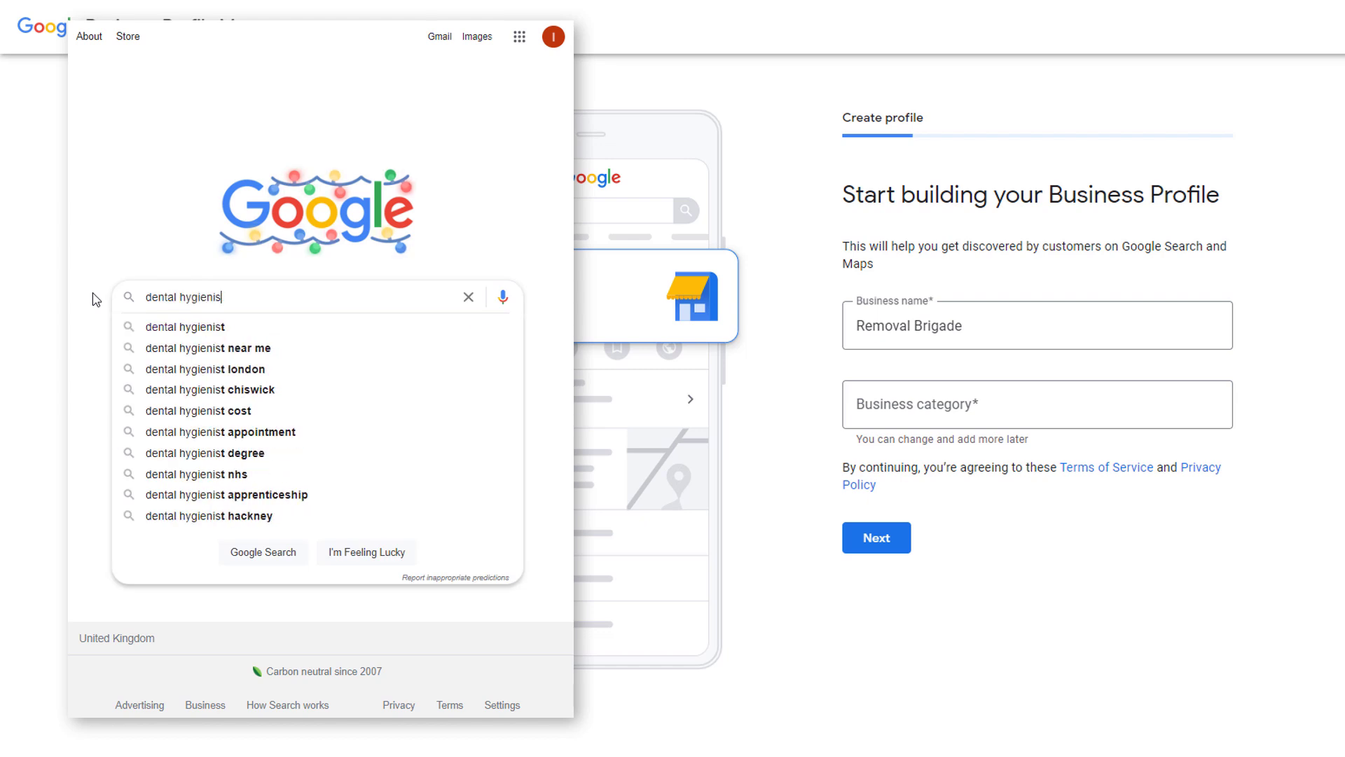
{"action": "type", "text": "t near me"}
{"action": "left_click", "coordinate": [266, 350]}
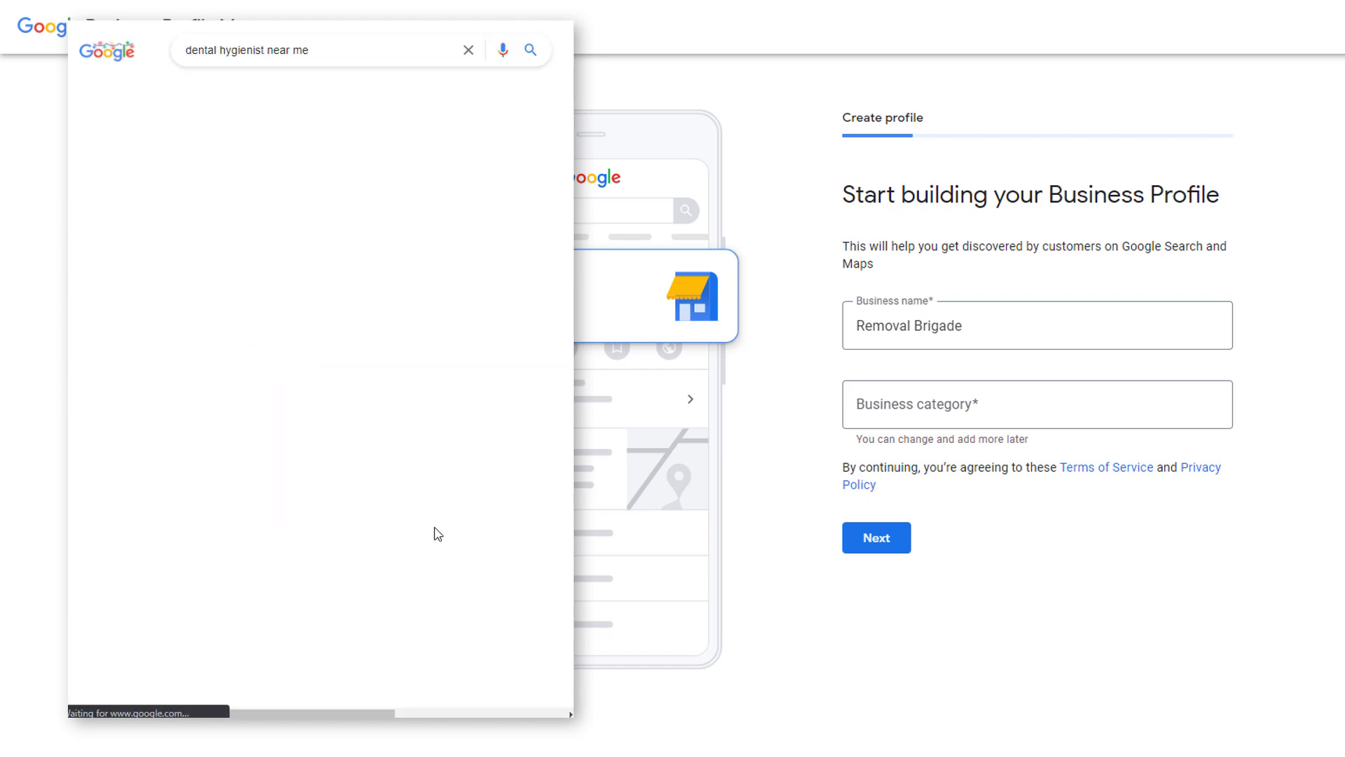
{"action": "scroll", "coordinate": [442, 216], "scroll_direction": "down", "scroll_amount": 2}
{"action": "scroll", "coordinate": [321, 364], "scroll_direction": "down", "scroll_amount": 1}
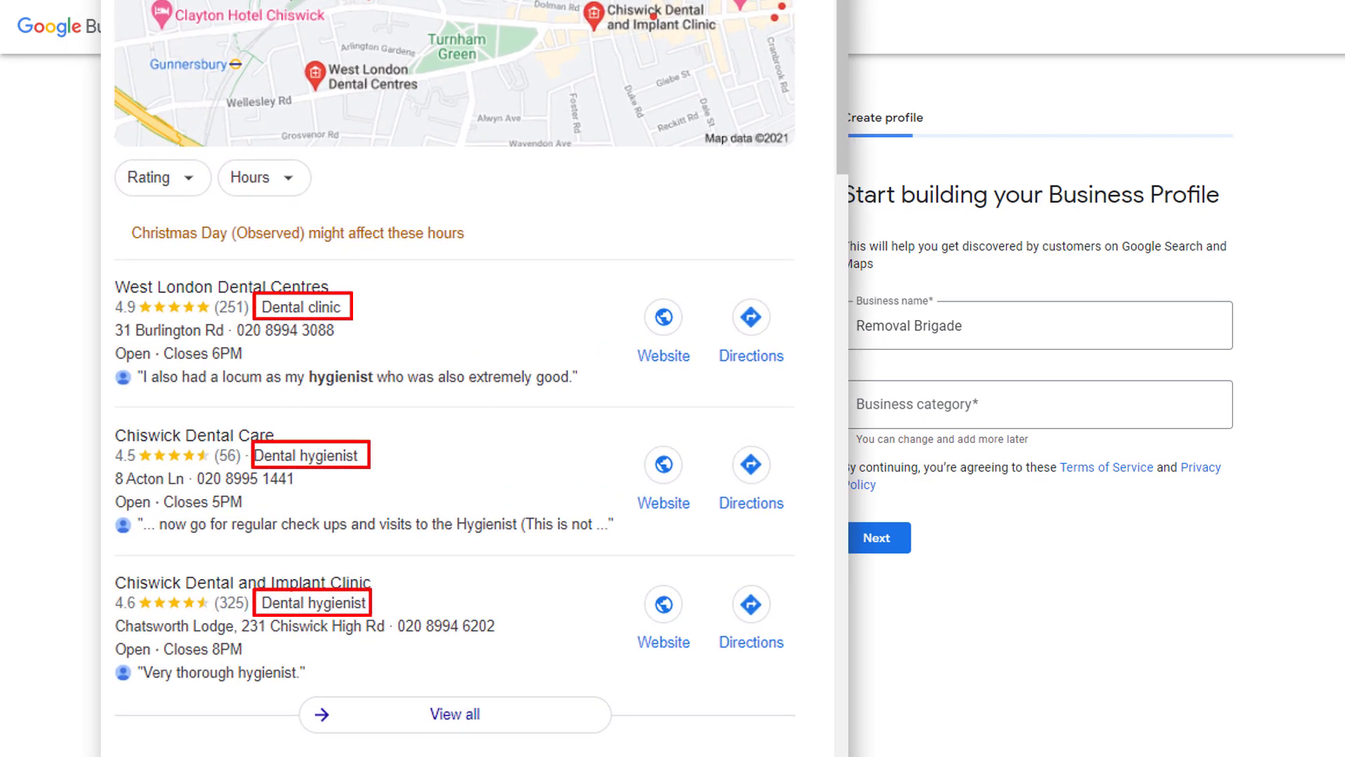
{"action": "left_click", "coordinate": [946, 404]}
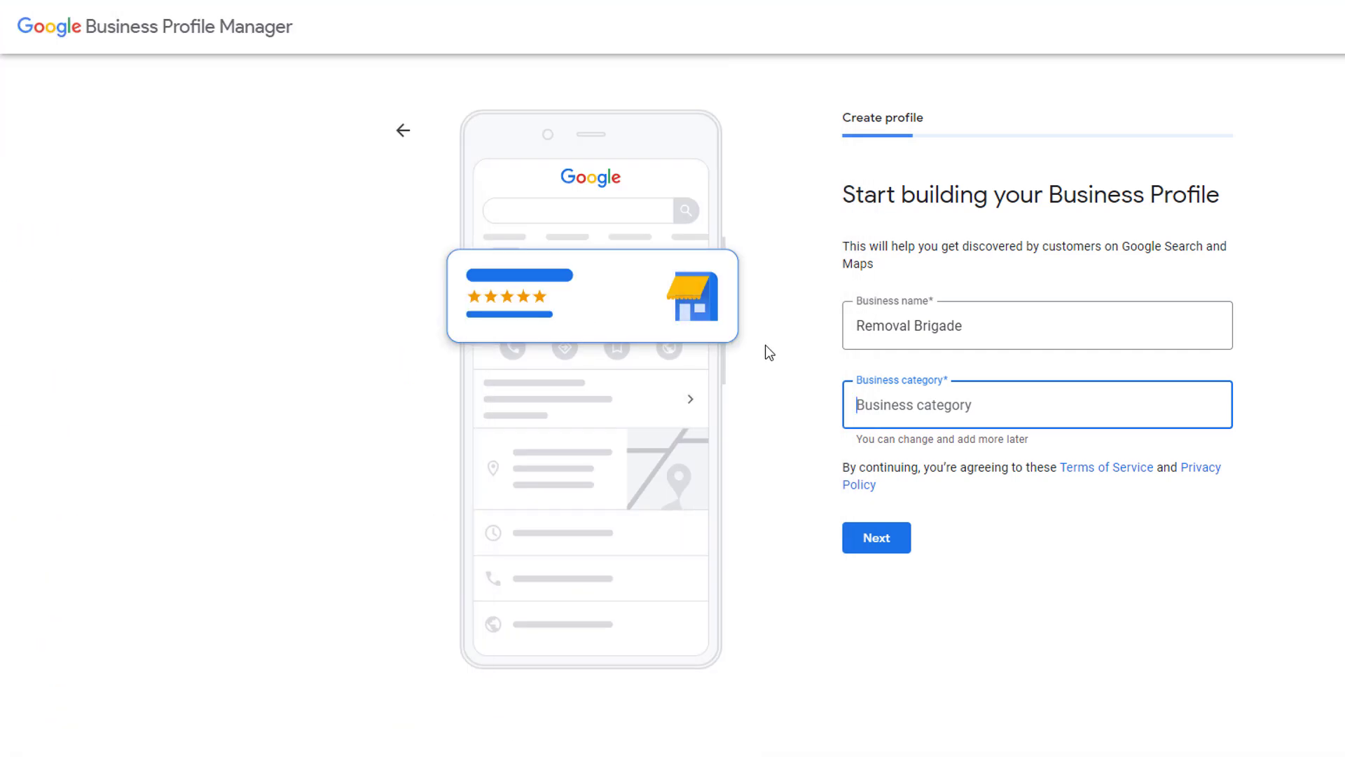
Step: Set the business category to Moving company, replacing a trial 'Dentist' entry, and continue
{"action": "type", "text": "Mo"}
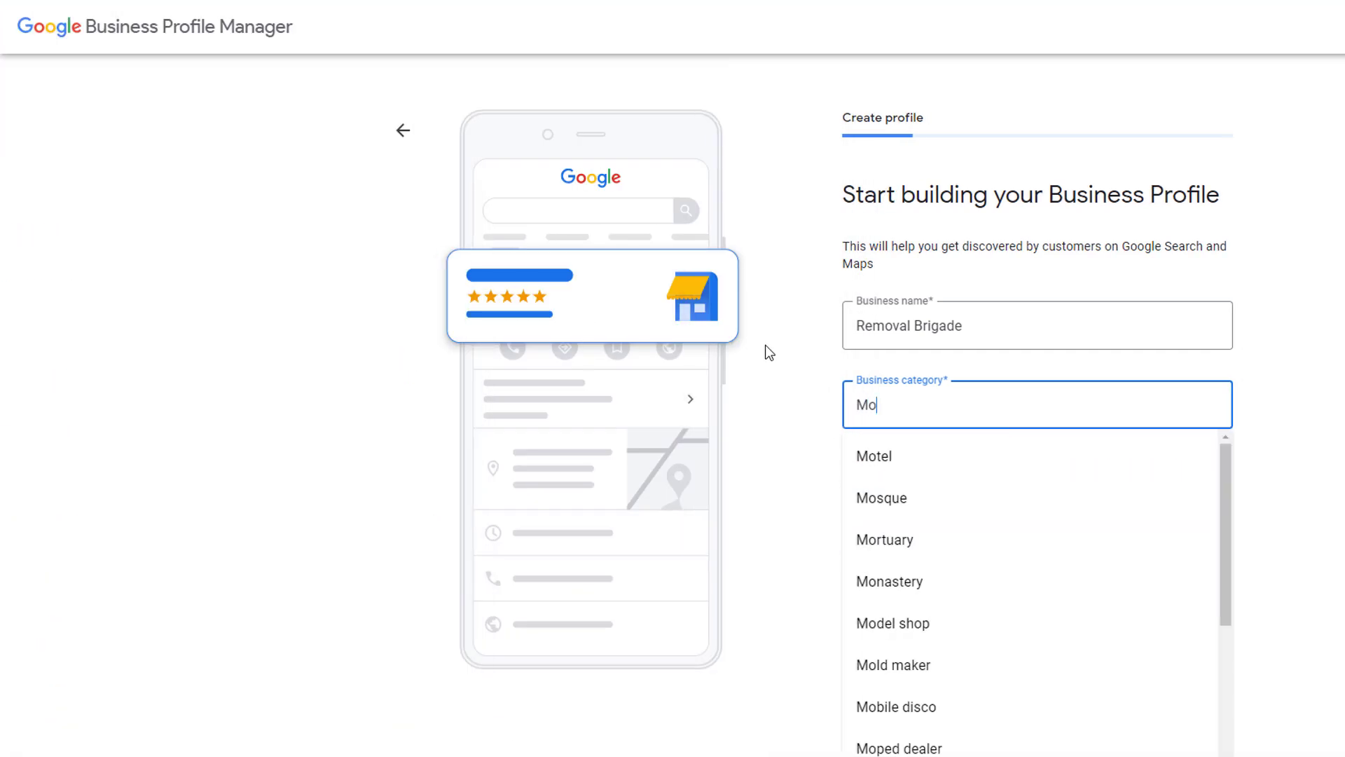
{"action": "type", "text": "ving"}
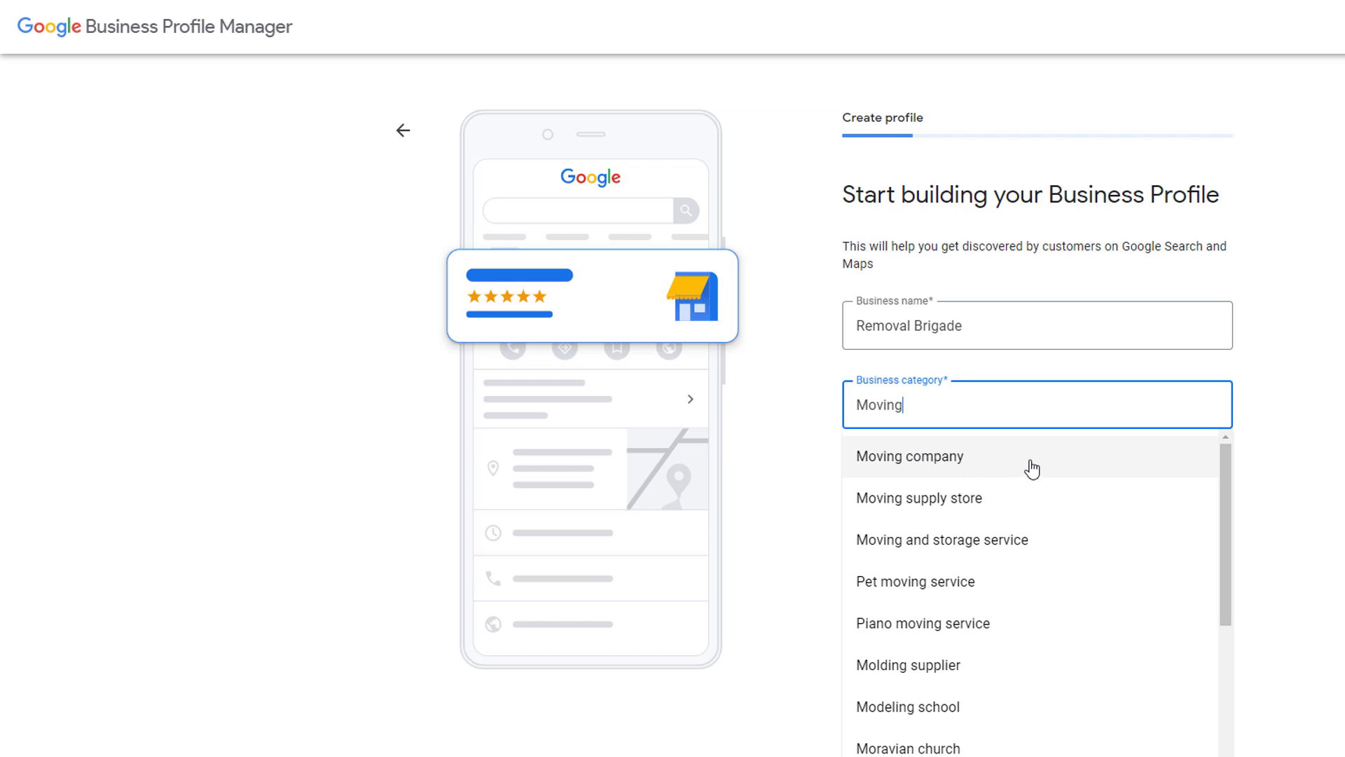
{"action": "left_click_drag", "start_coordinate": [910, 407], "coordinate": [835, 404]}
{"action": "key", "text": "BackSpace"}
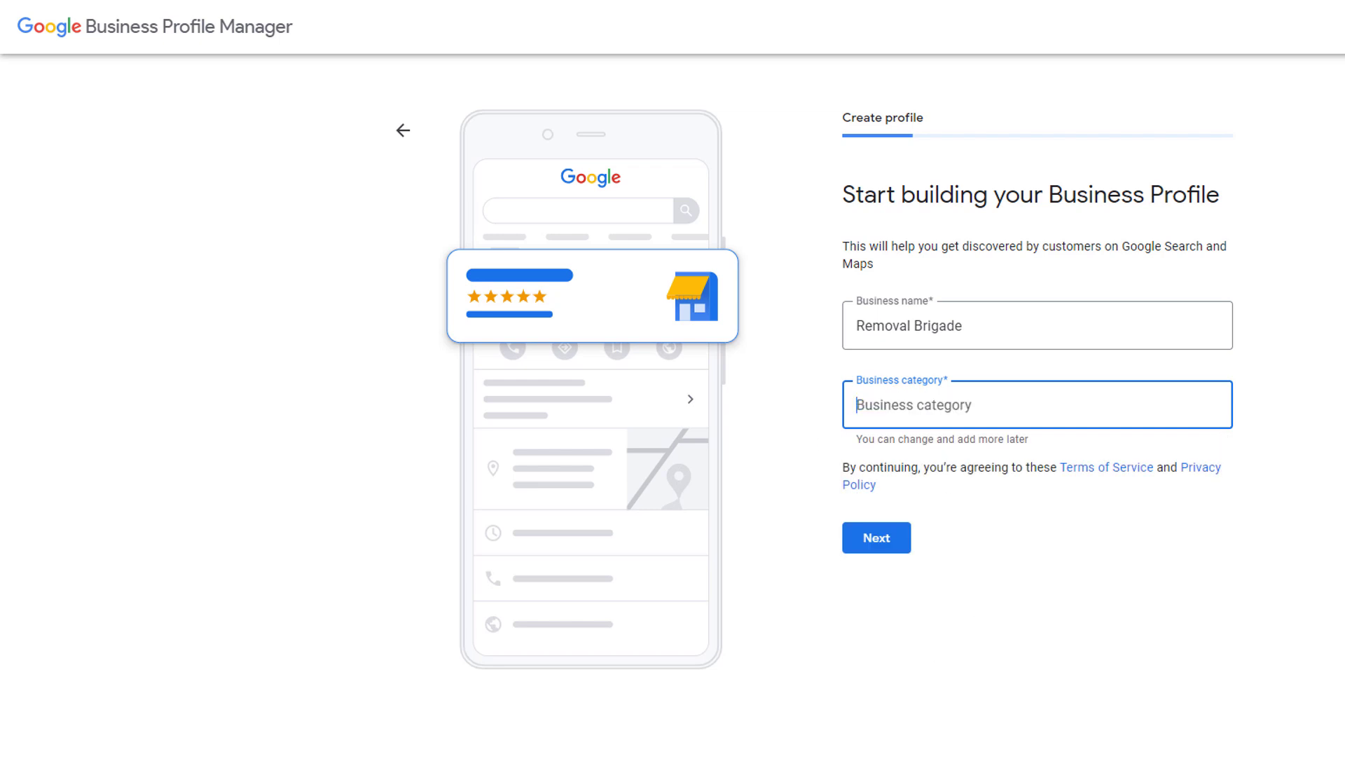
{"action": "type", "text": "Dentist"}
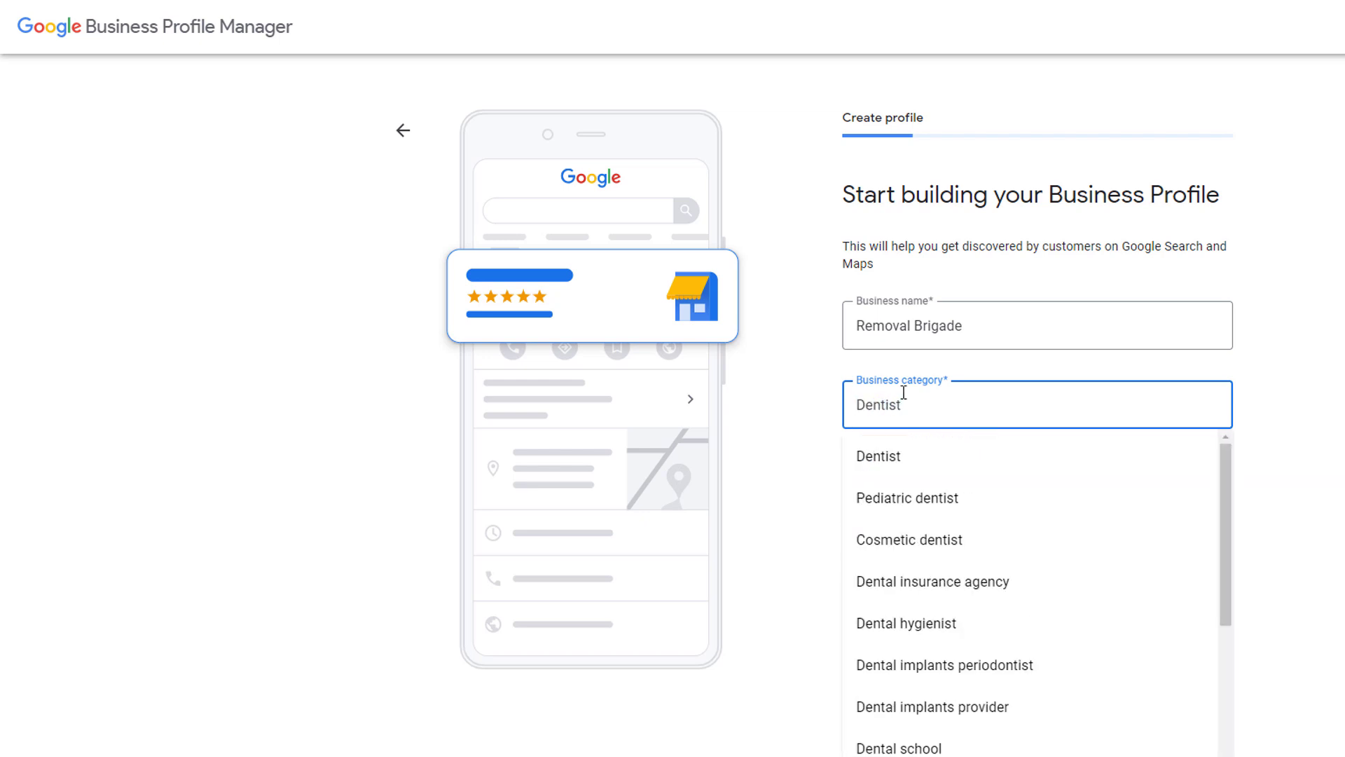
{"action": "left_click_drag", "start_coordinate": [1225, 482], "coordinate": [1244, 535]}
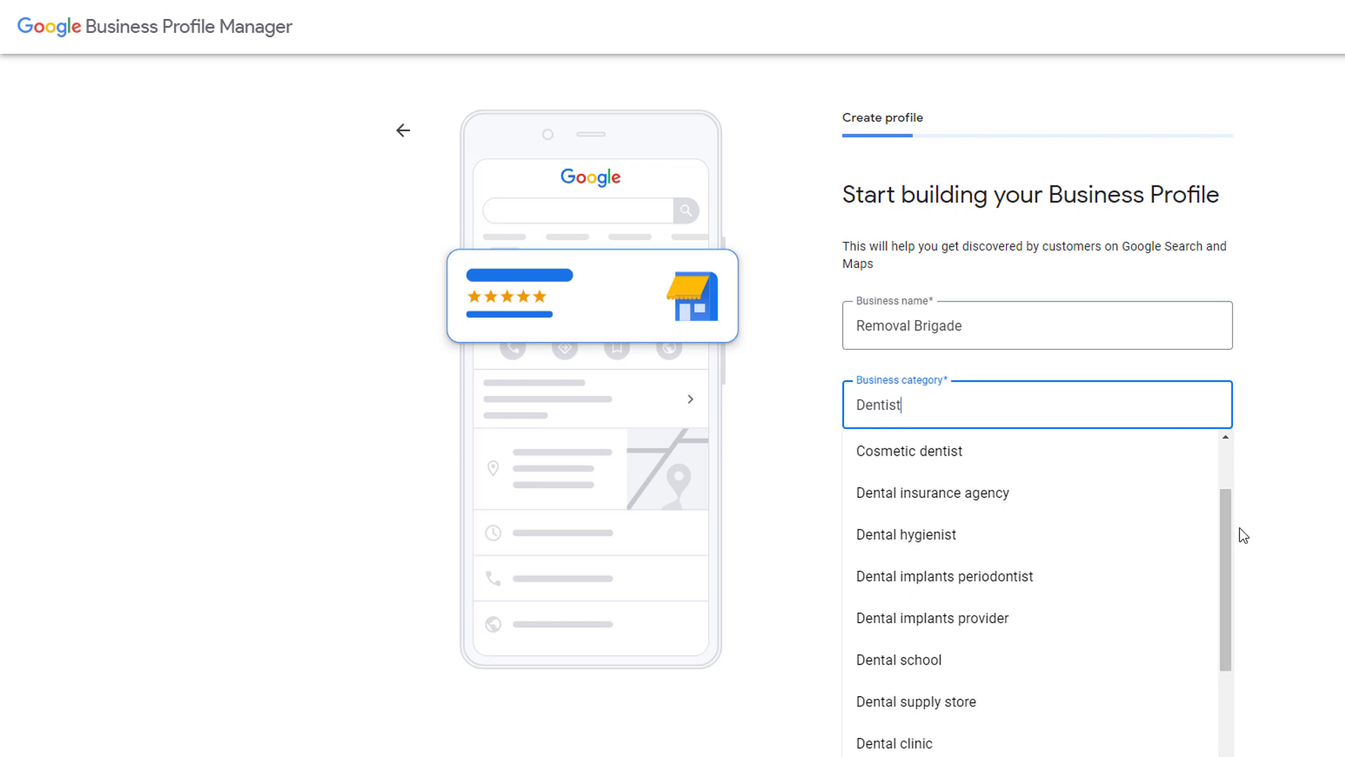
{"action": "left_click_drag", "start_coordinate": [903, 405], "coordinate": [822, 402]}
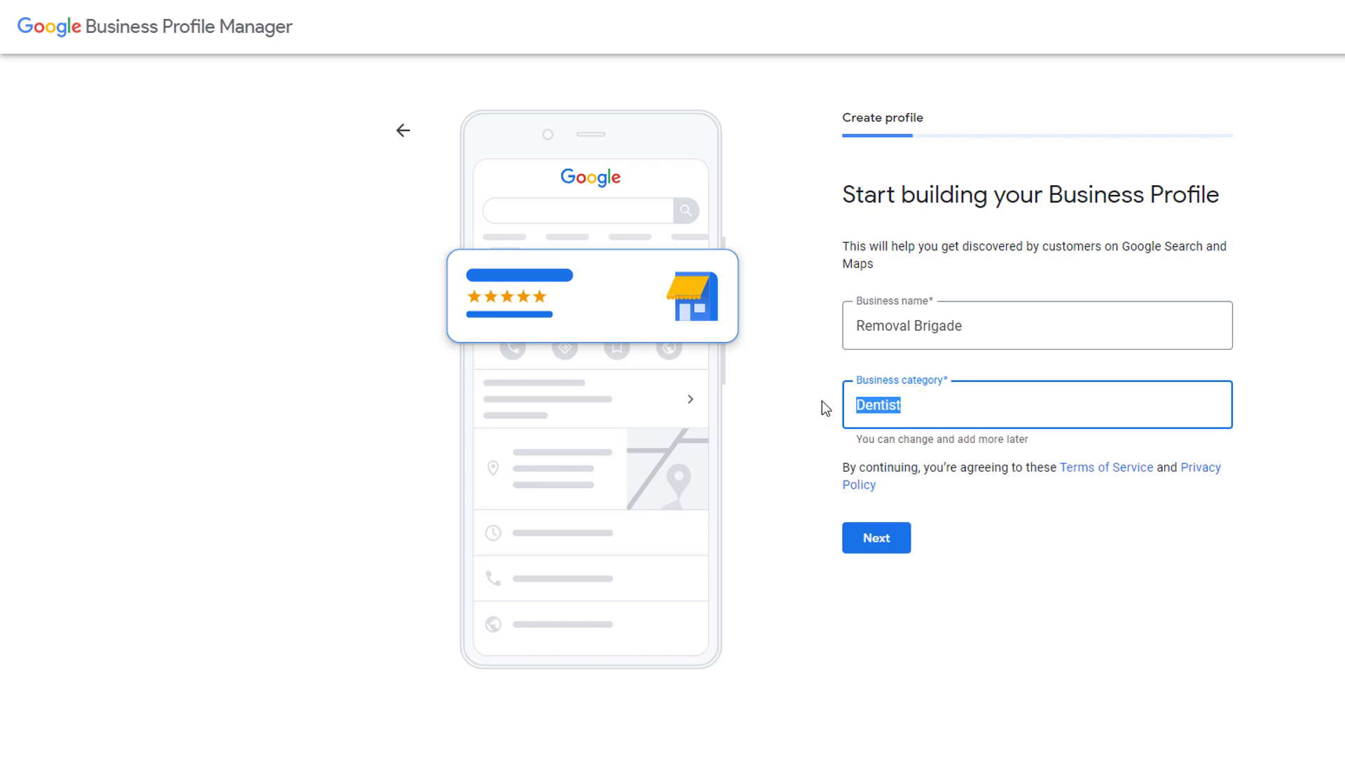
{"action": "type", "text": "Moving"}
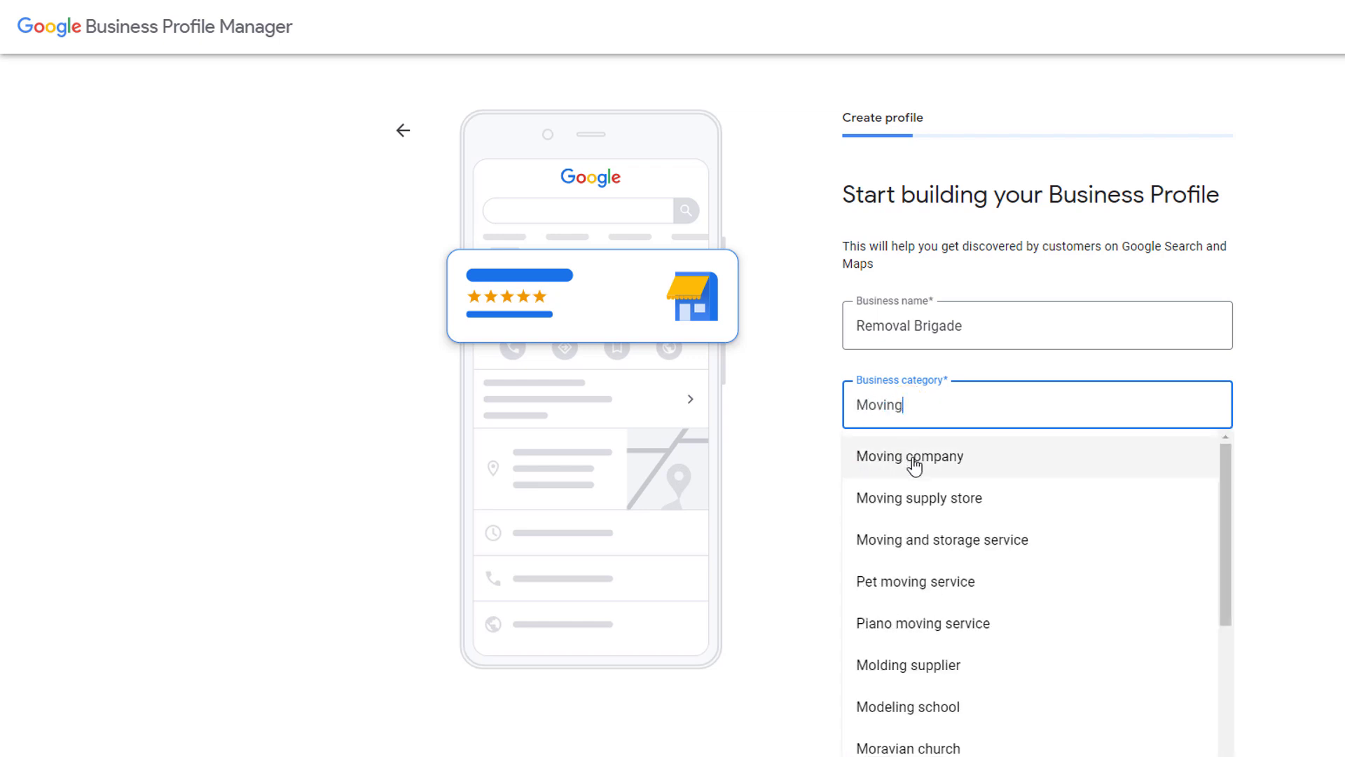
{"action": "left_click", "coordinate": [914, 459]}
{"action": "left_click", "coordinate": [876, 537]}
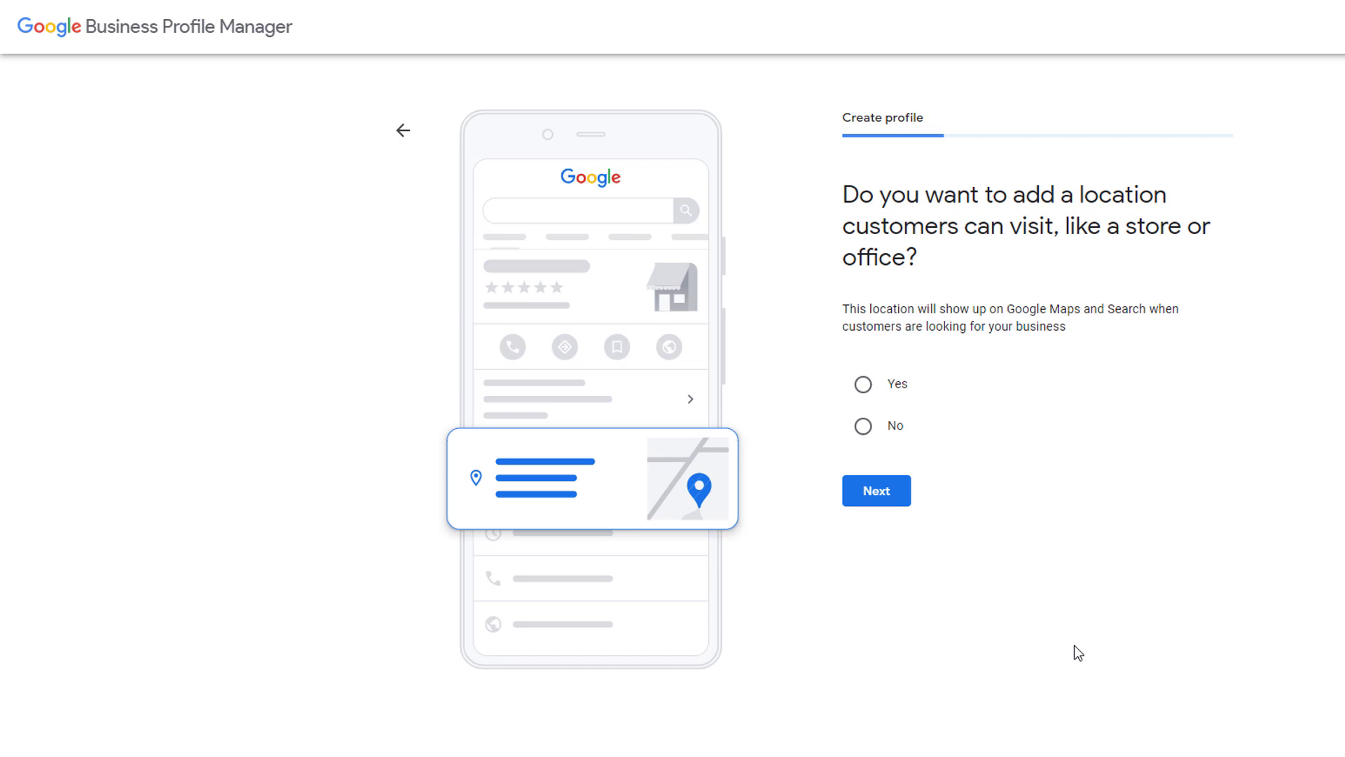
Step: Answer Yes to having a location customers can visit and continue
{"action": "left_click", "coordinate": [863, 384]}
{"action": "left_click", "coordinate": [879, 497]}
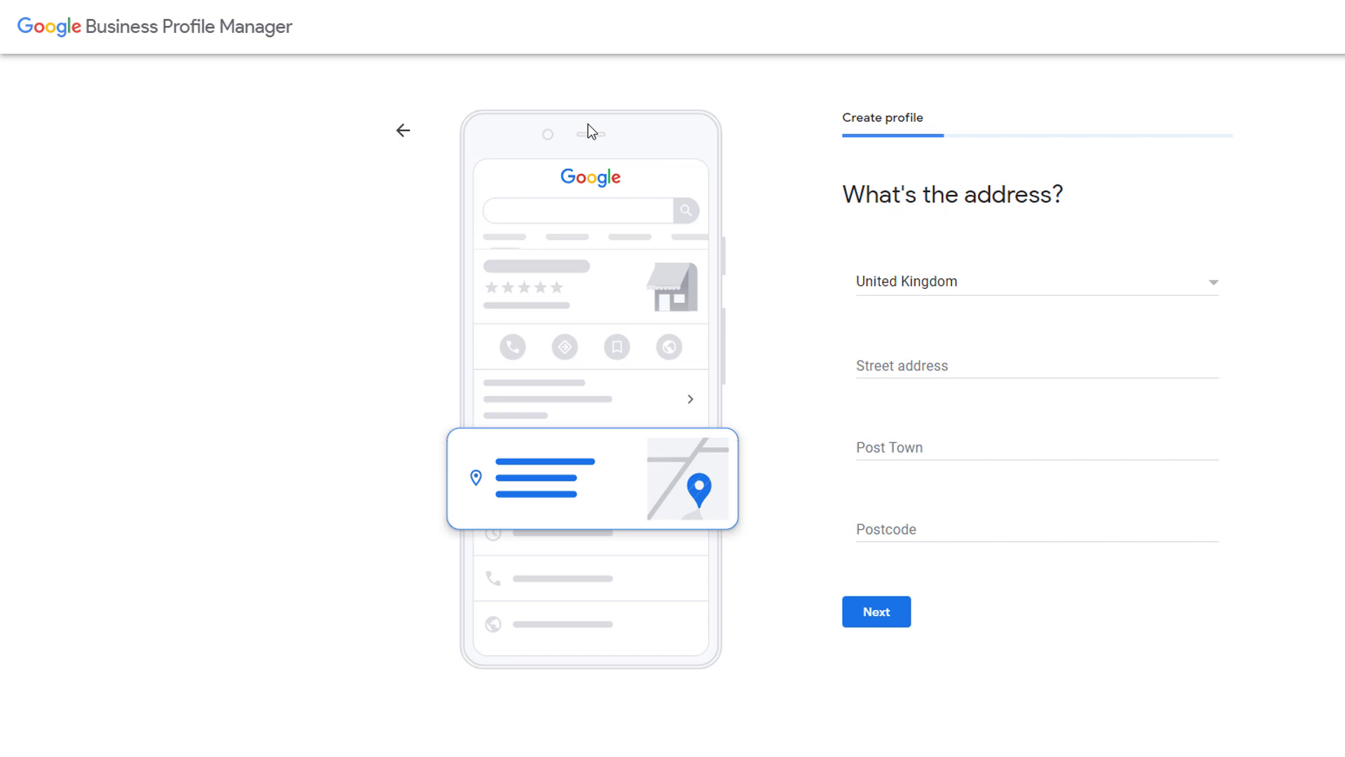
Step: Go back and answer No to having a location customers can visit
{"action": "left_click", "coordinate": [403, 131]}
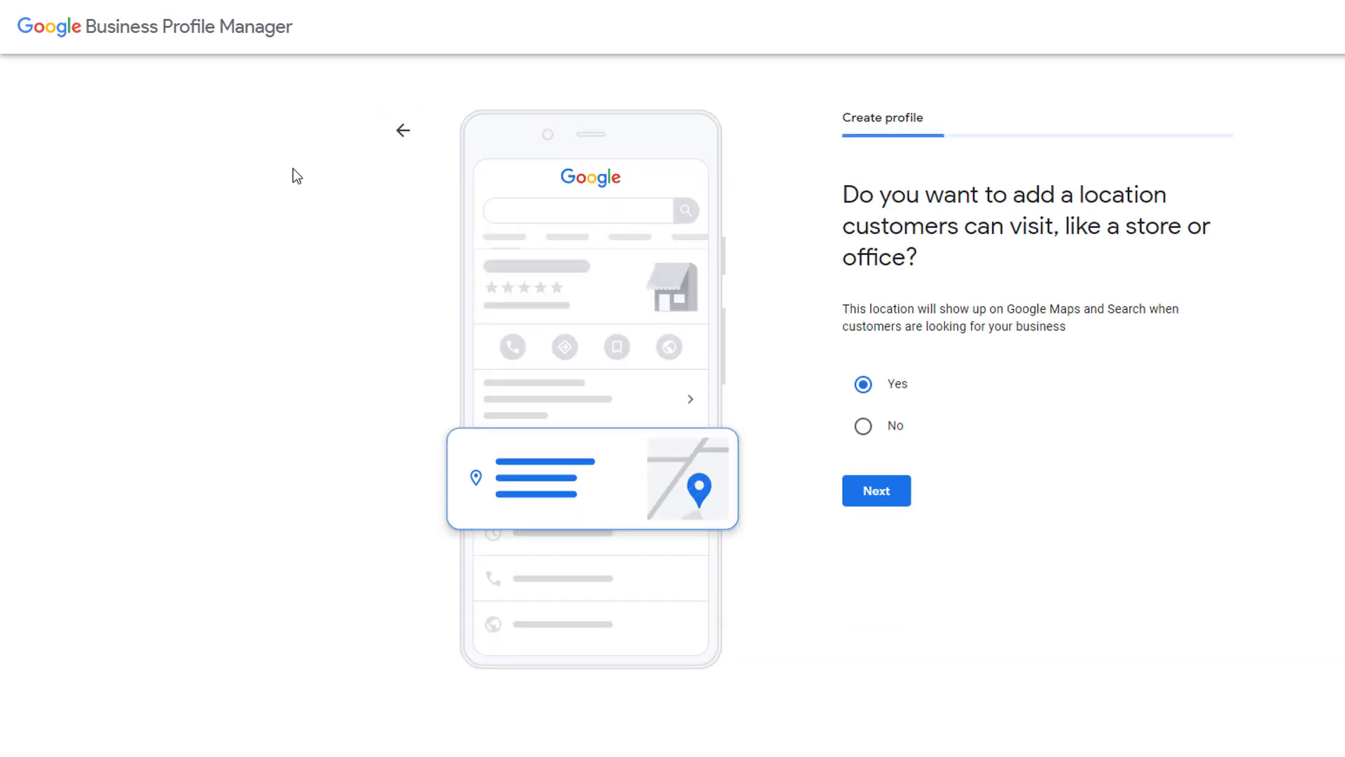
{"action": "left_click", "coordinate": [864, 425]}
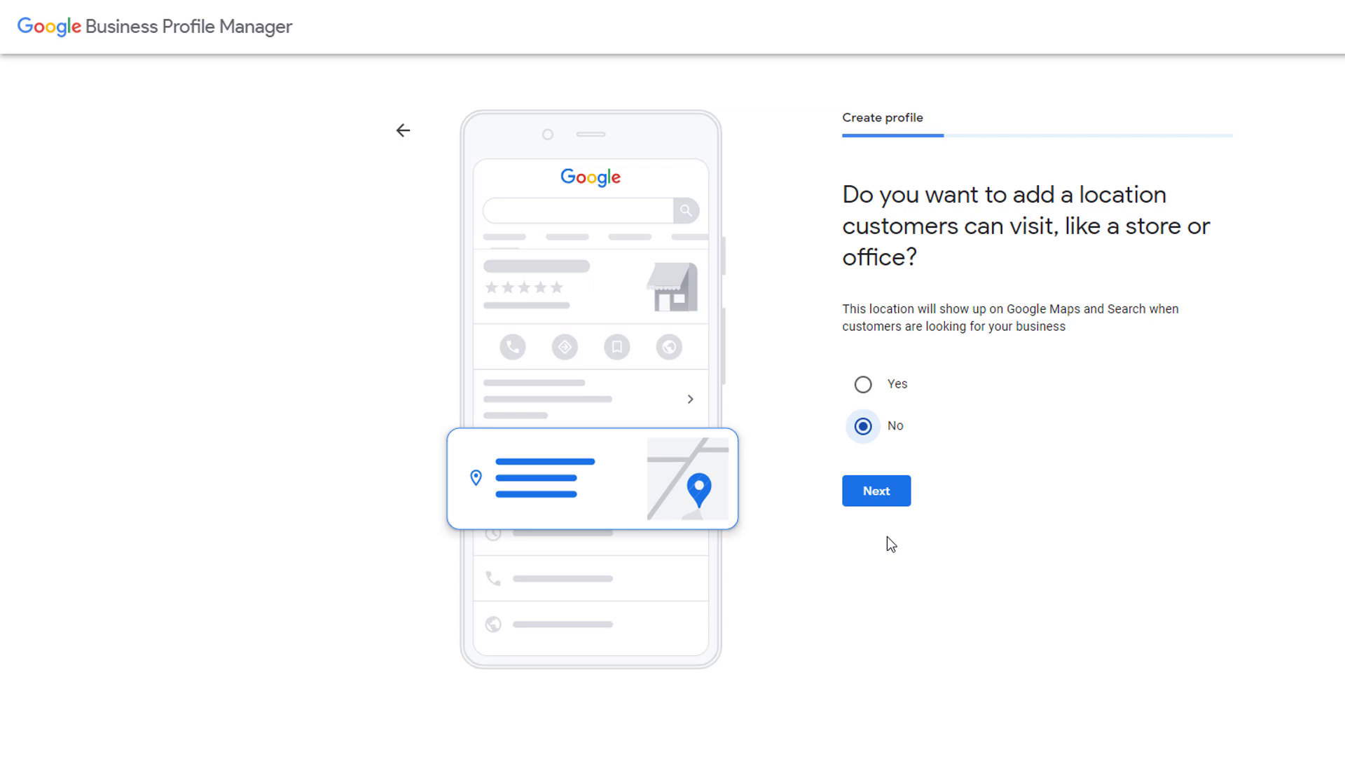
{"action": "left_click", "coordinate": [874, 496]}
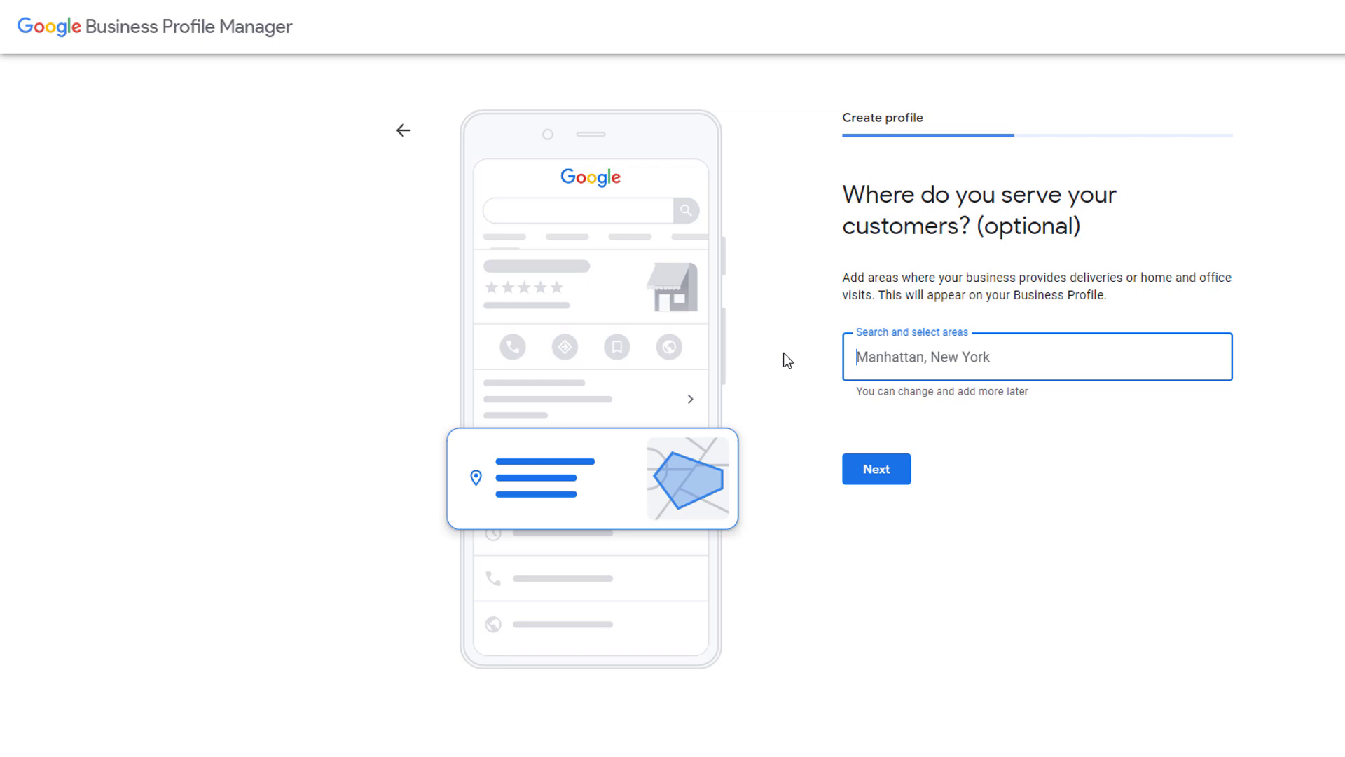
Step: Set the service areas to London, UK and Kent, UK
{"action": "type", "text": "London"}
{"action": "left_click", "coordinate": [920, 632]}
{"action": "type", "text": "Kent UK"}
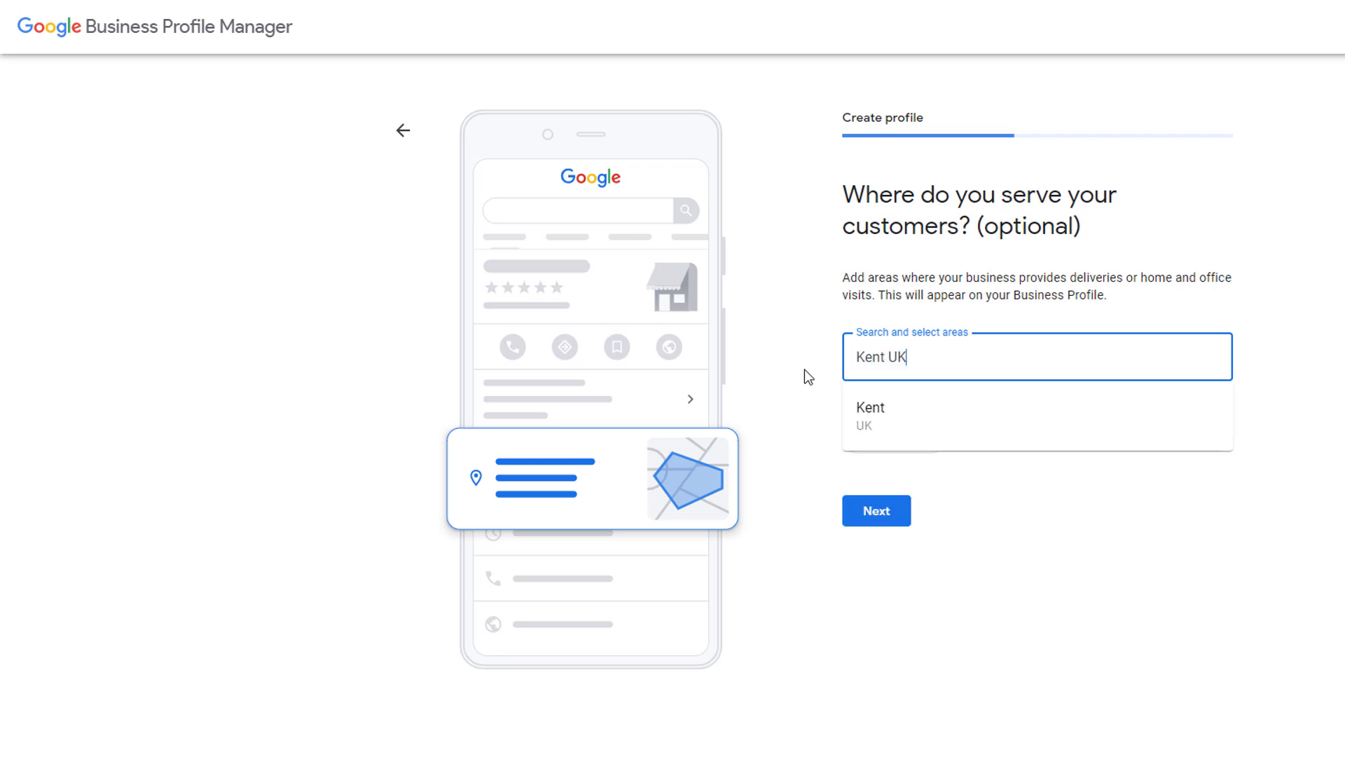
{"action": "left_click", "coordinate": [879, 410]}
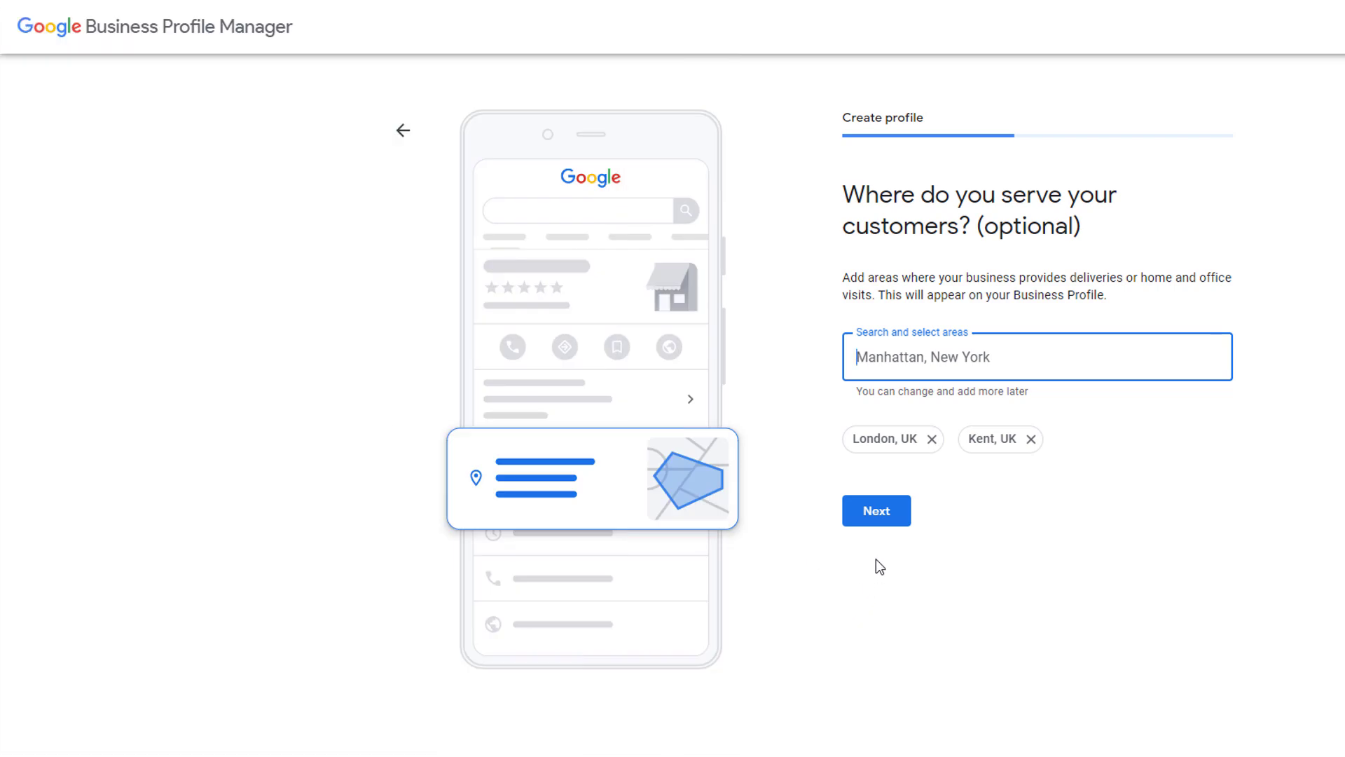
{"action": "left_click", "coordinate": [878, 519]}
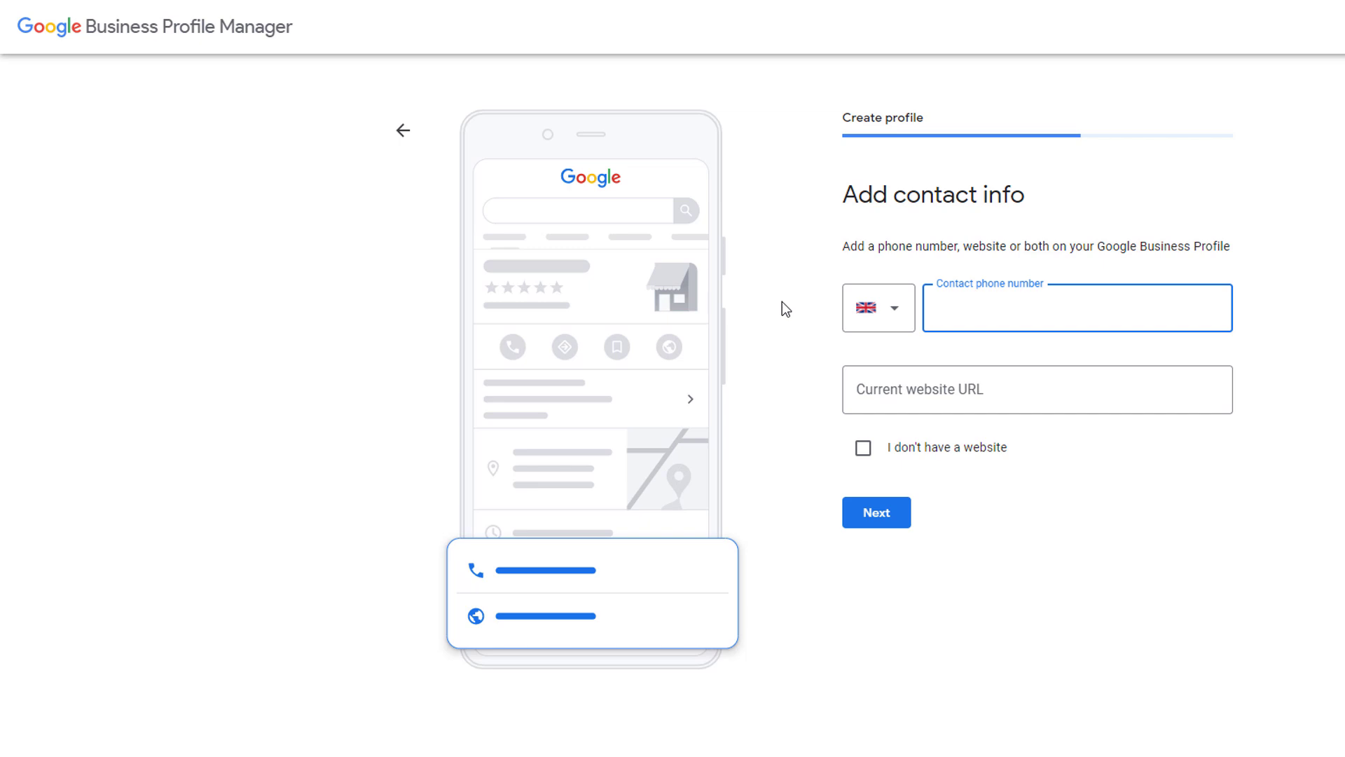
{"action": "left_click", "coordinate": [901, 391]}
{"action": "type", "text": "https://removalbrigade.co.u"}
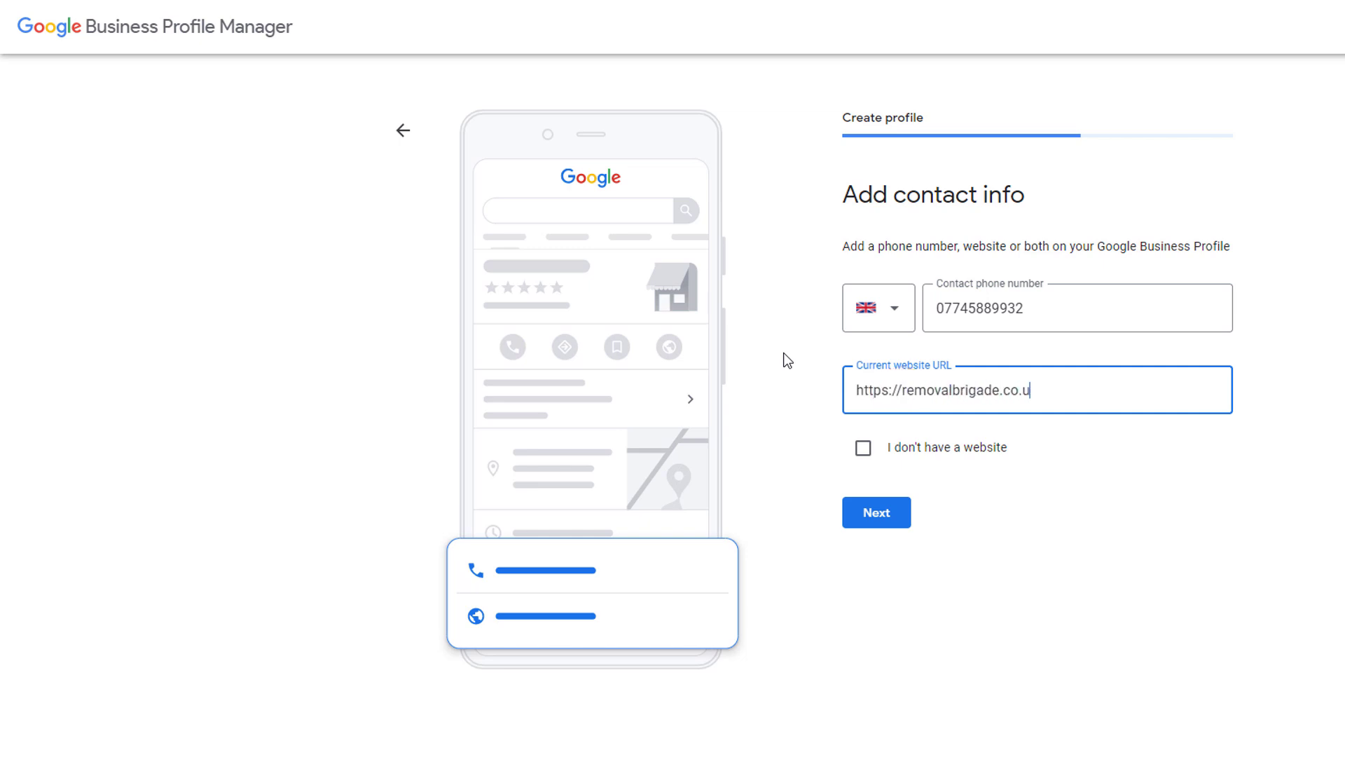
{"action": "type", "text": "k"}
{"action": "left_click", "coordinate": [784, 354]}
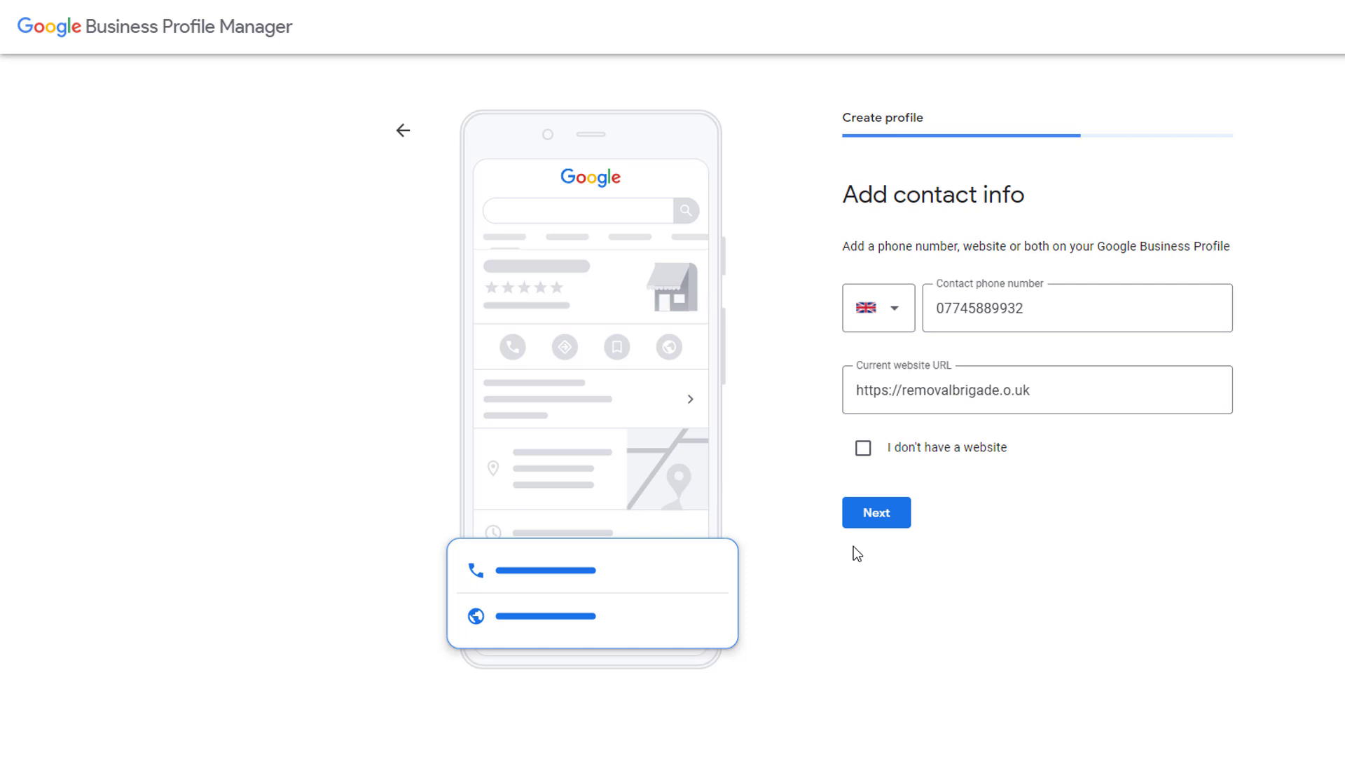
{"action": "left_click", "coordinate": [879, 519]}
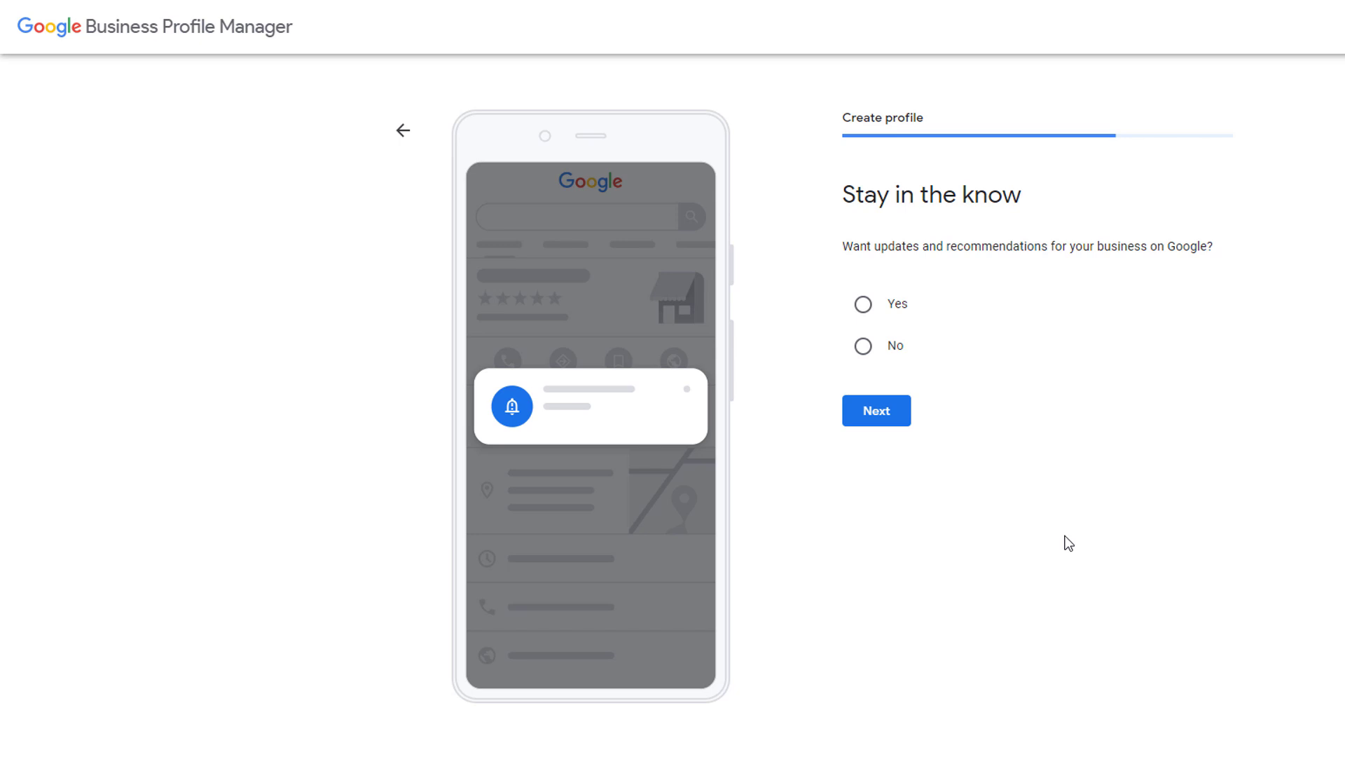
Step: Opt in to updates, then autofill and submit the saved mailing address for verification
{"action": "left_click", "coordinate": [866, 310]}
{"action": "left_click", "coordinate": [880, 420]}
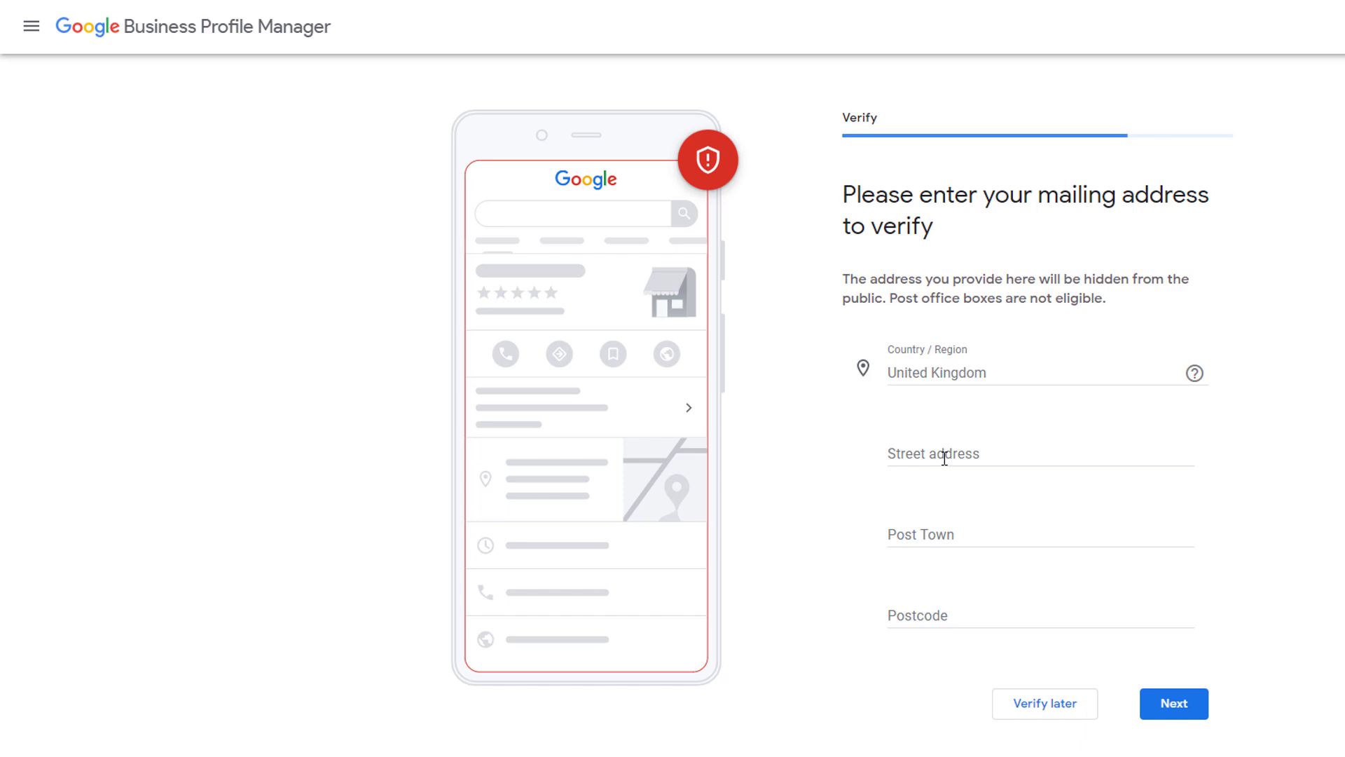
{"action": "left_click", "coordinate": [944, 458]}
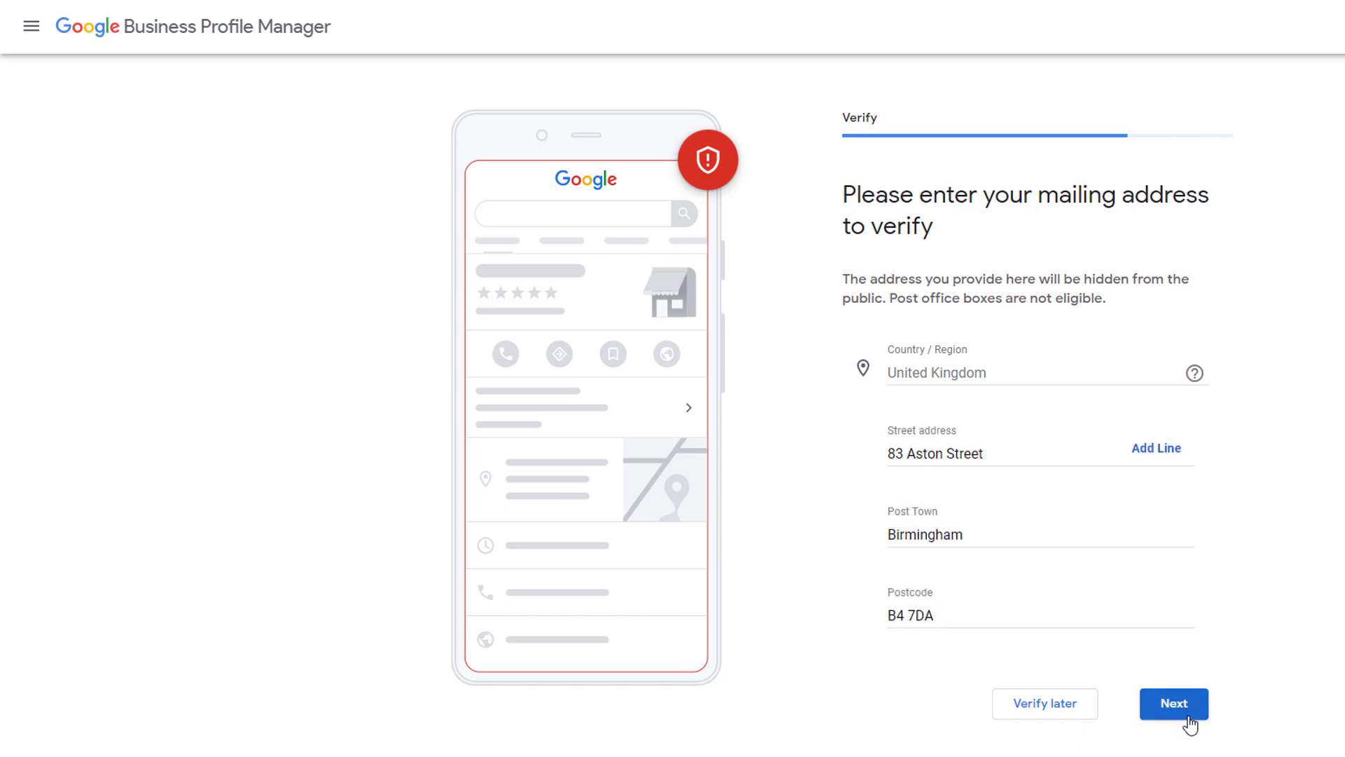
{"action": "left_click", "coordinate": [1189, 718]}
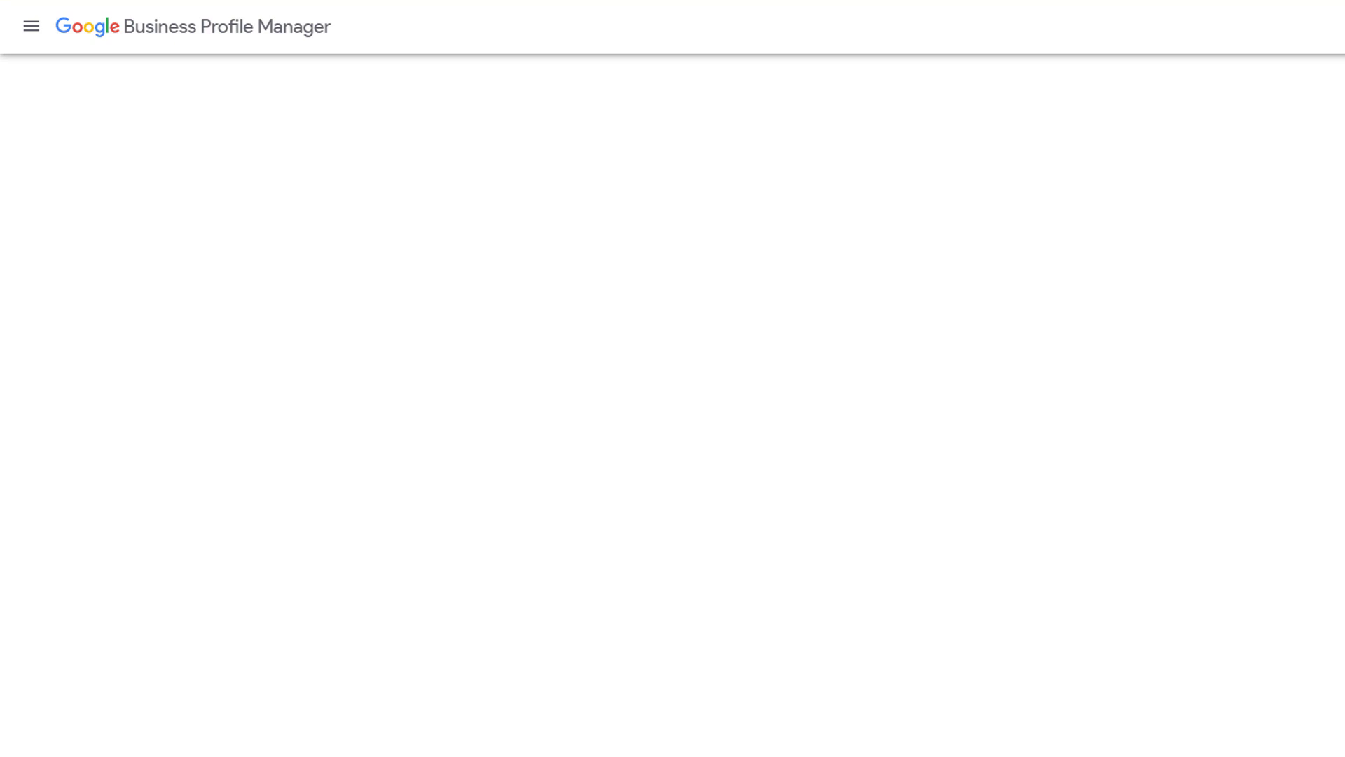
Step: Enter the contact person's name and request the verification postcard by mail
{"action": "type", "text": "Luc"}
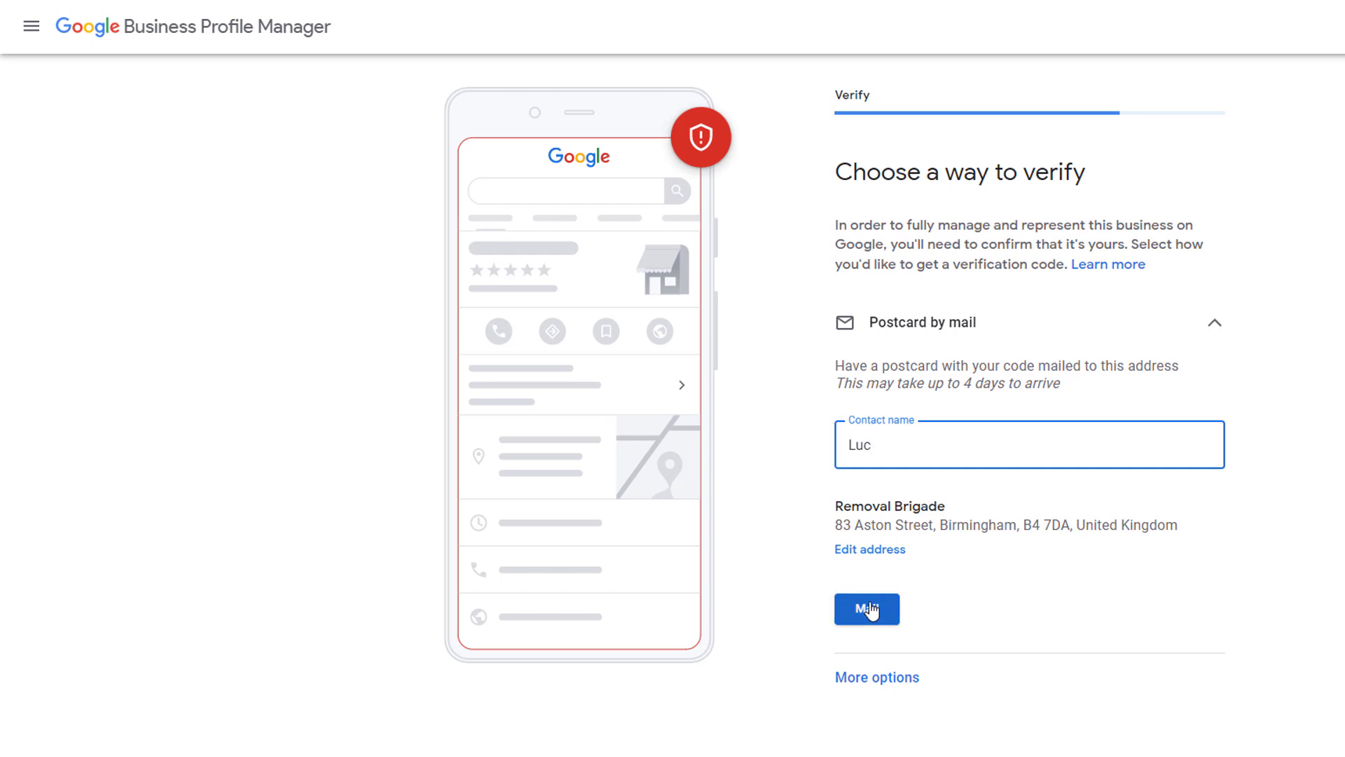
{"action": "left_click", "coordinate": [868, 608]}
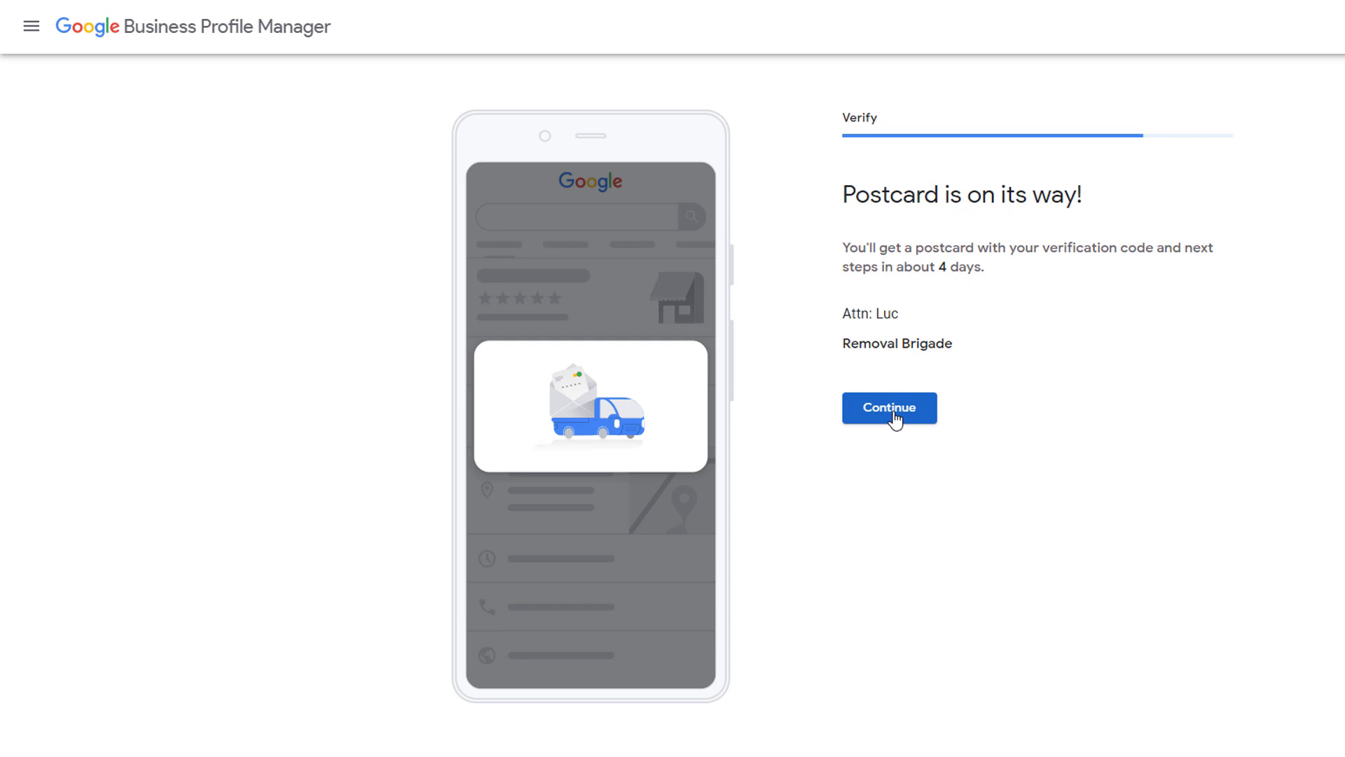
{"action": "left_click", "coordinate": [894, 413]}
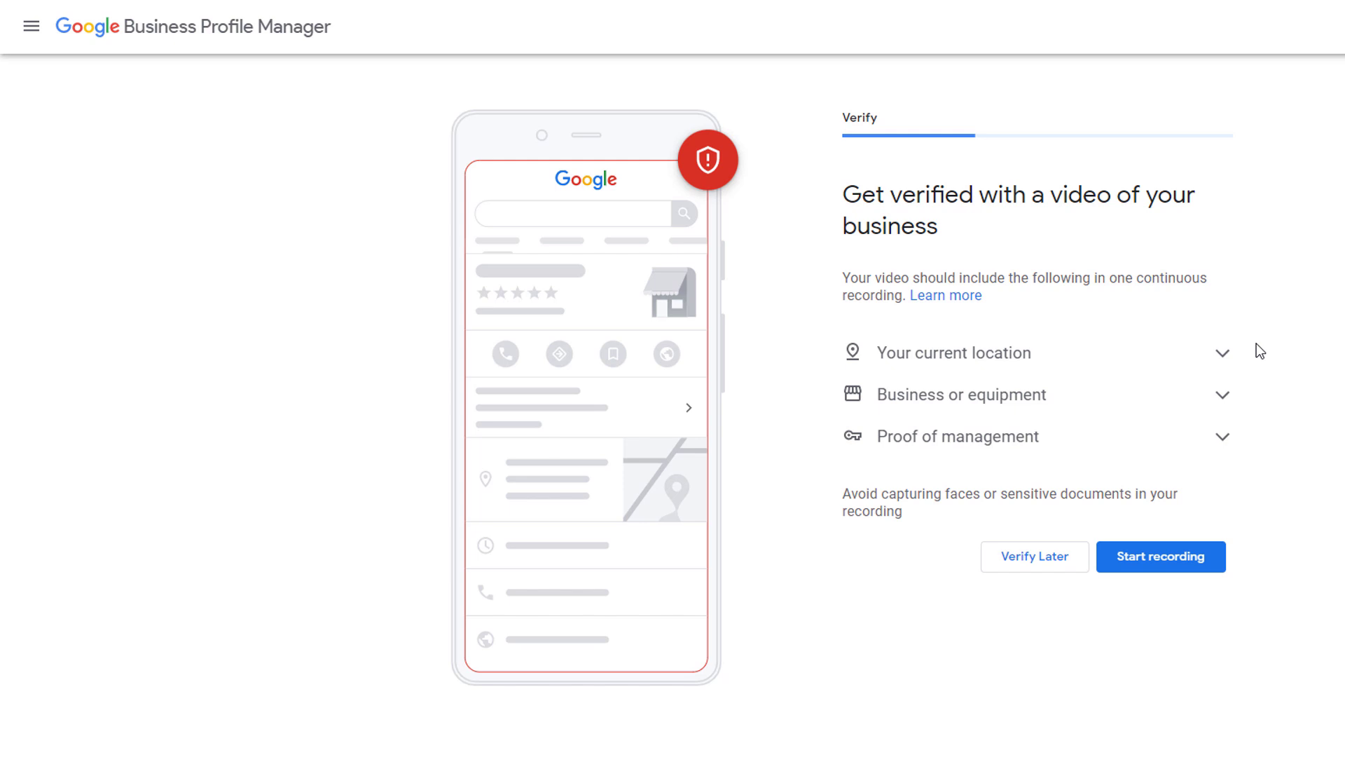
Step: Expand the location, business/equipment and proof-of-management requirements, then start video recording
{"action": "left_click", "coordinate": [1220, 352]}
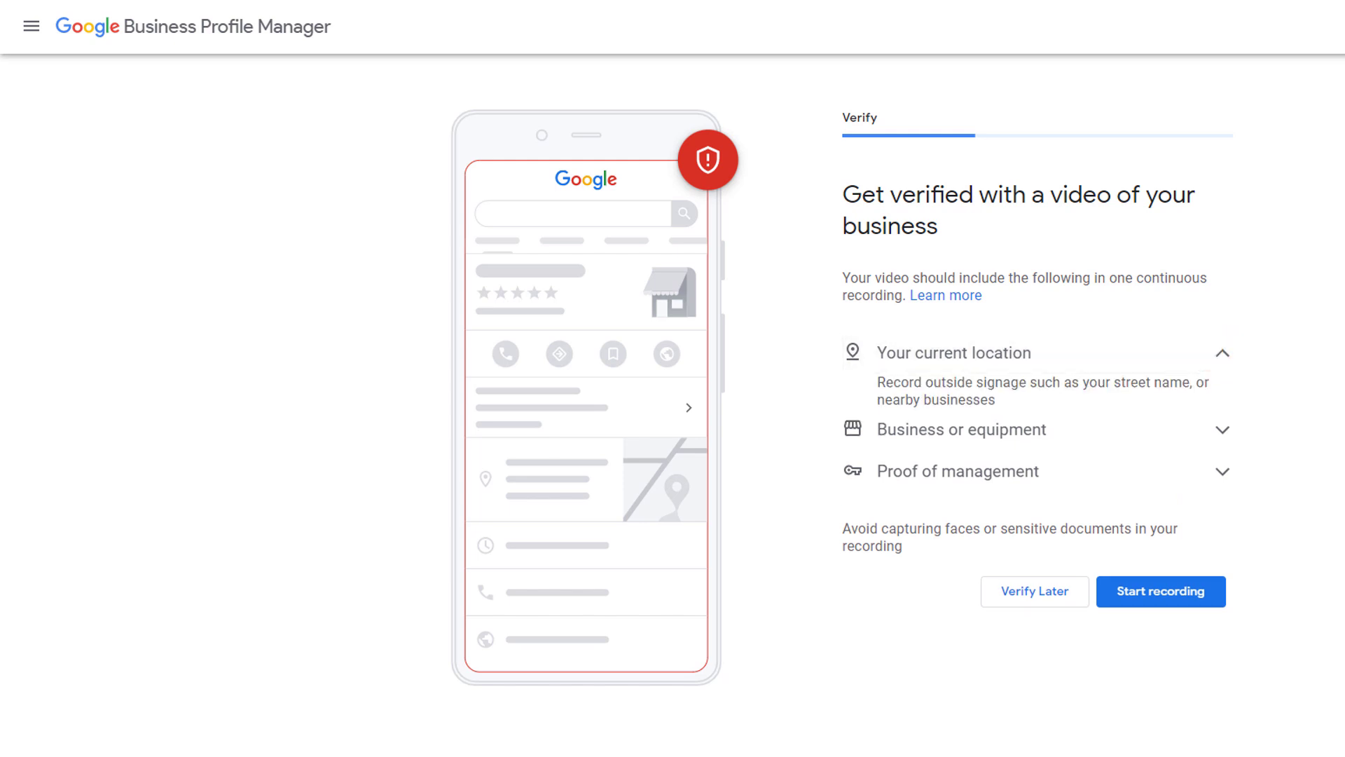
{"action": "left_click", "coordinate": [1223, 429]}
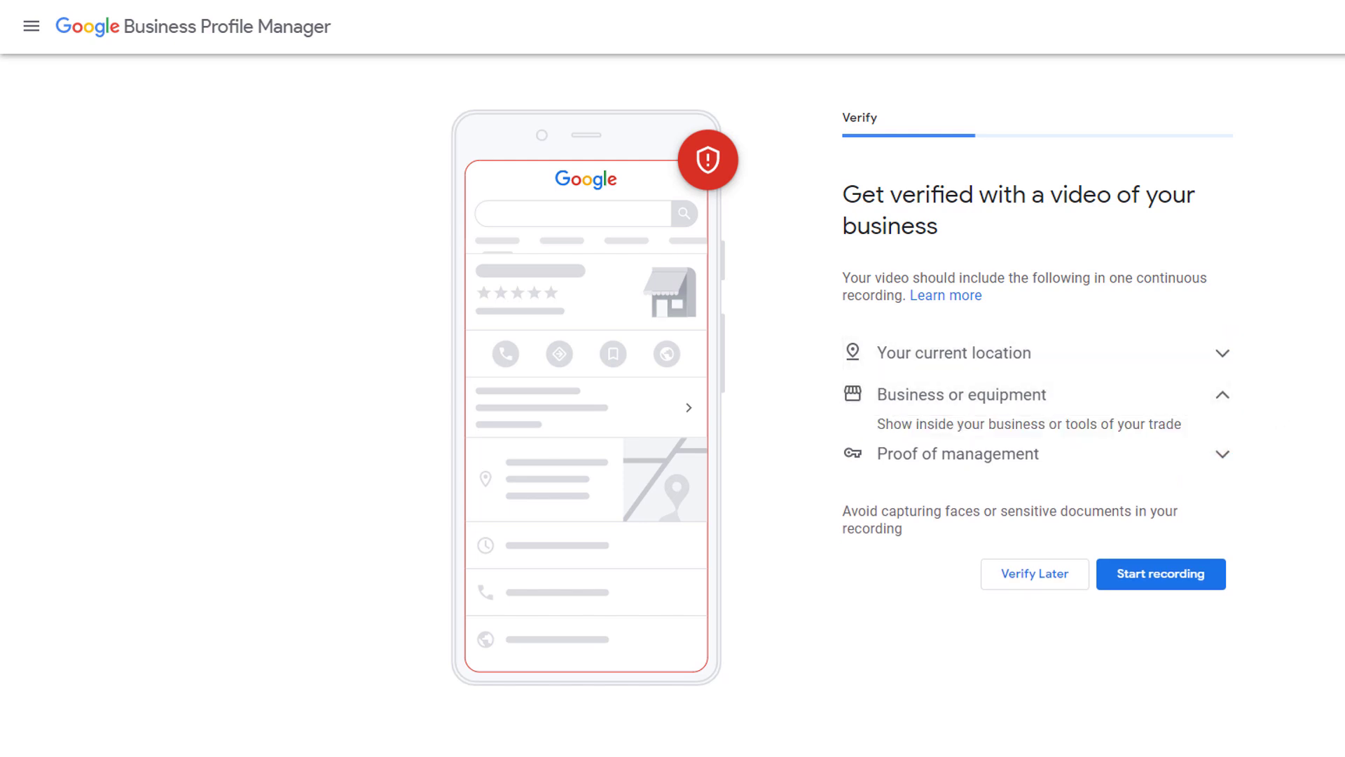
{"action": "left_click", "coordinate": [1223, 454]}
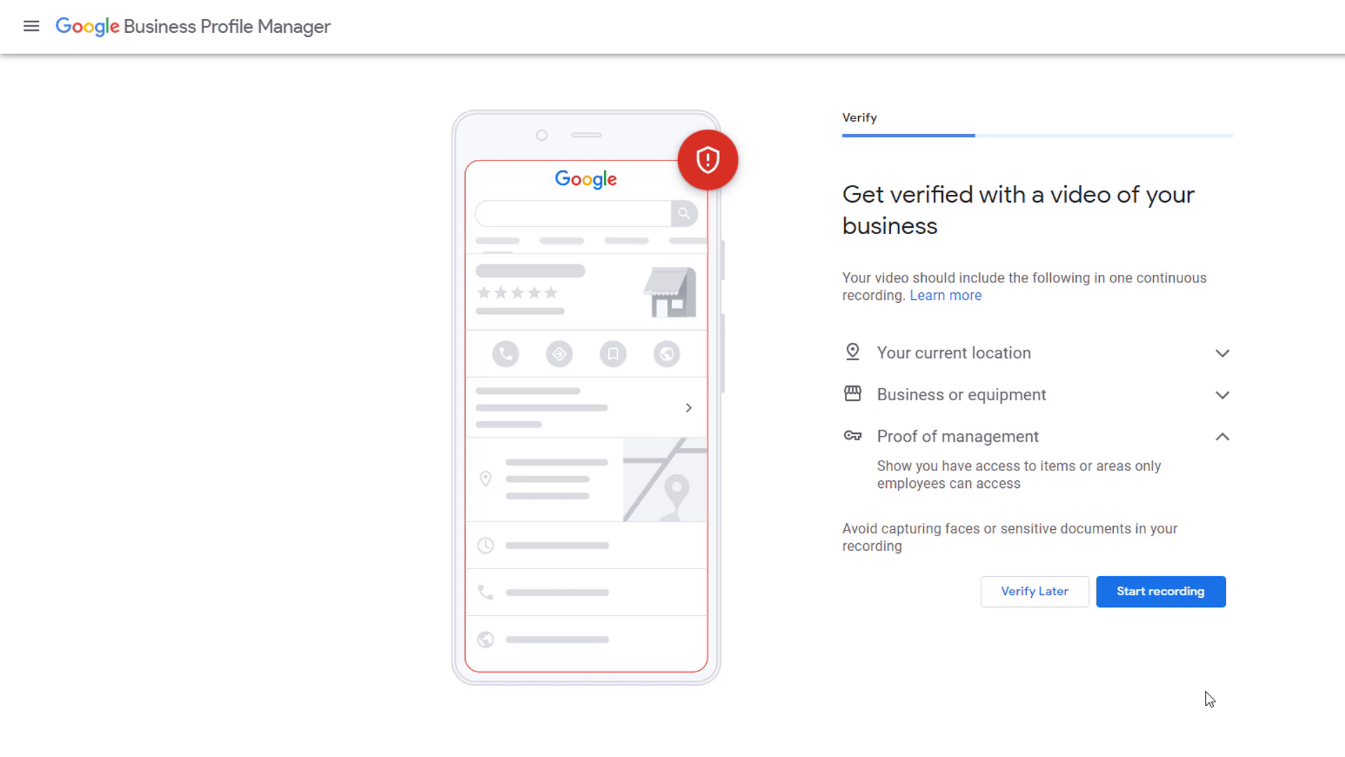
{"action": "left_click", "coordinate": [1156, 597]}
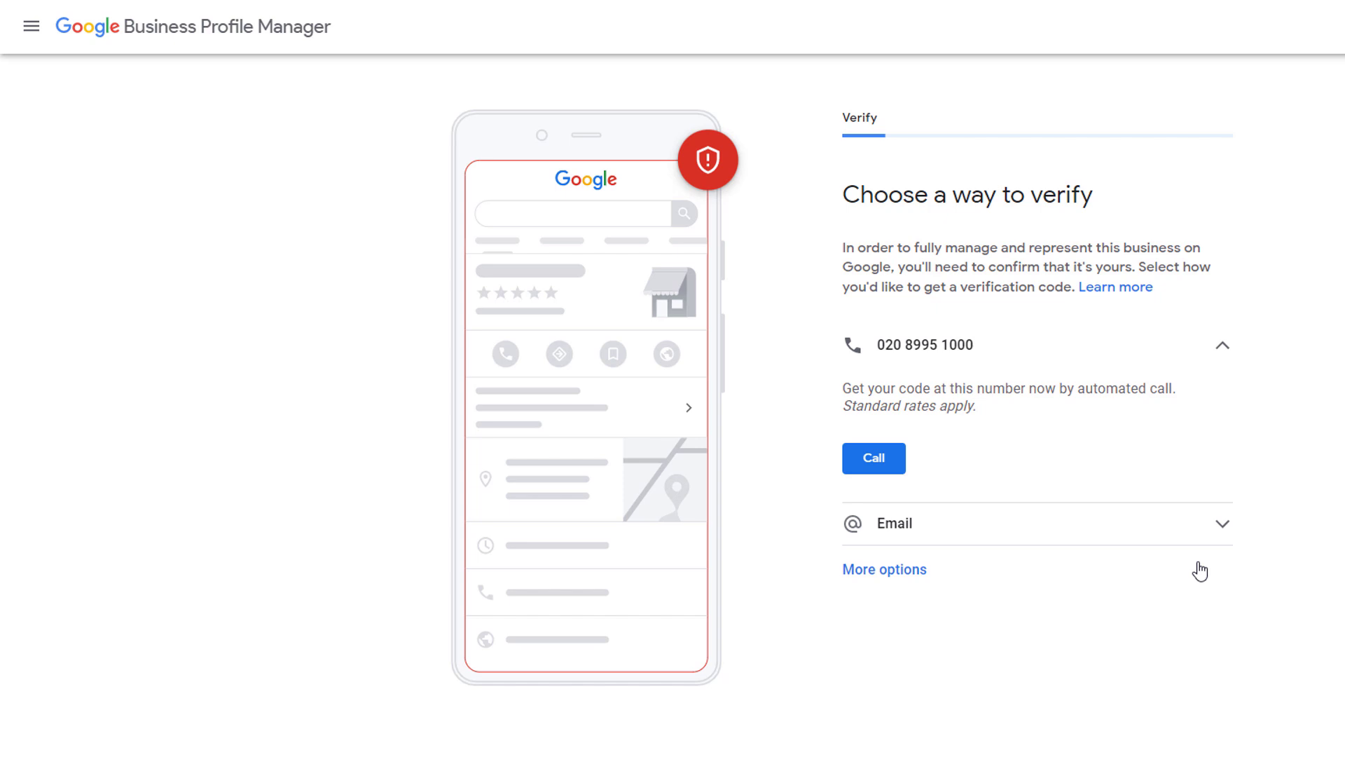
Step: Choose verification by automated phone call and continue to Add your services
{"action": "left_click", "coordinate": [874, 459]}
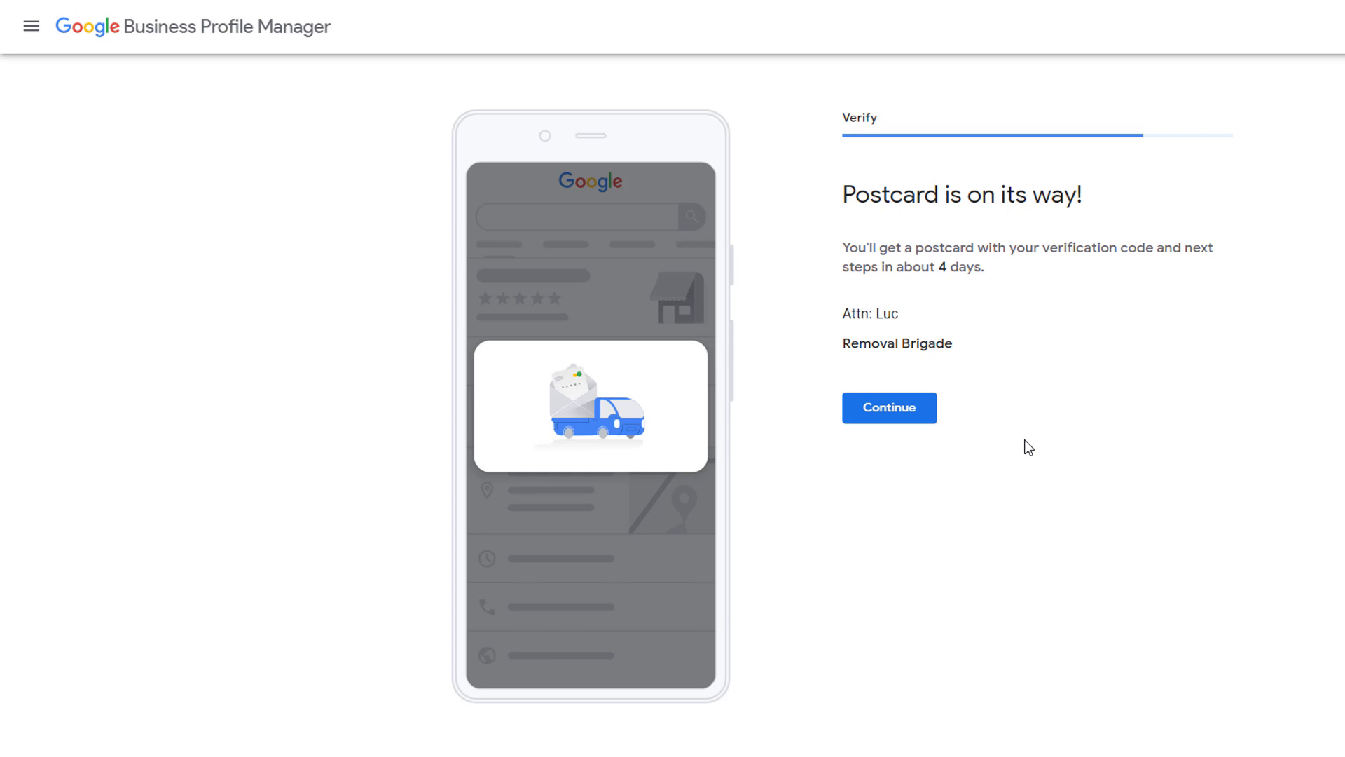
{"action": "left_click", "coordinate": [890, 407]}
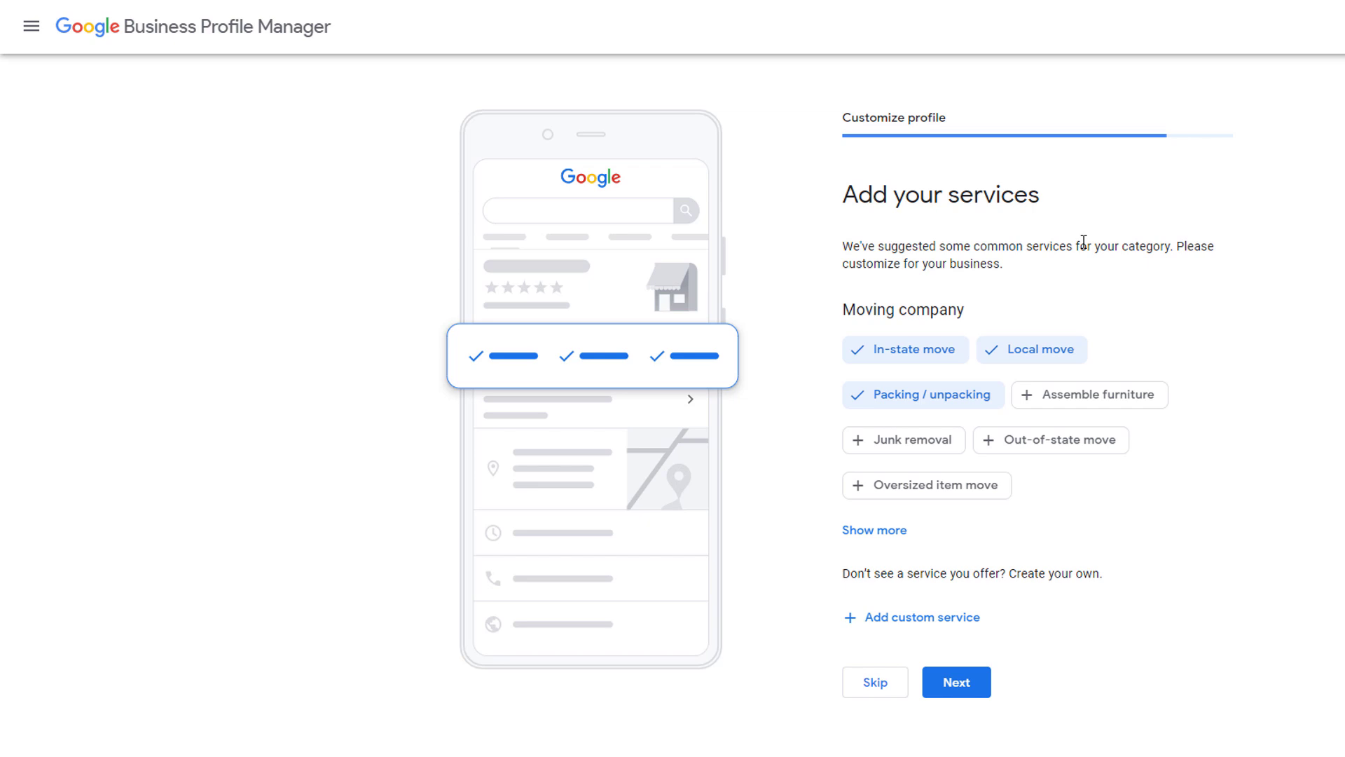
Step: Drop In-state move, add Oversized item move, and discard an empty custom service
{"action": "left_click", "coordinate": [923, 364]}
{"action": "left_click", "coordinate": [944, 496]}
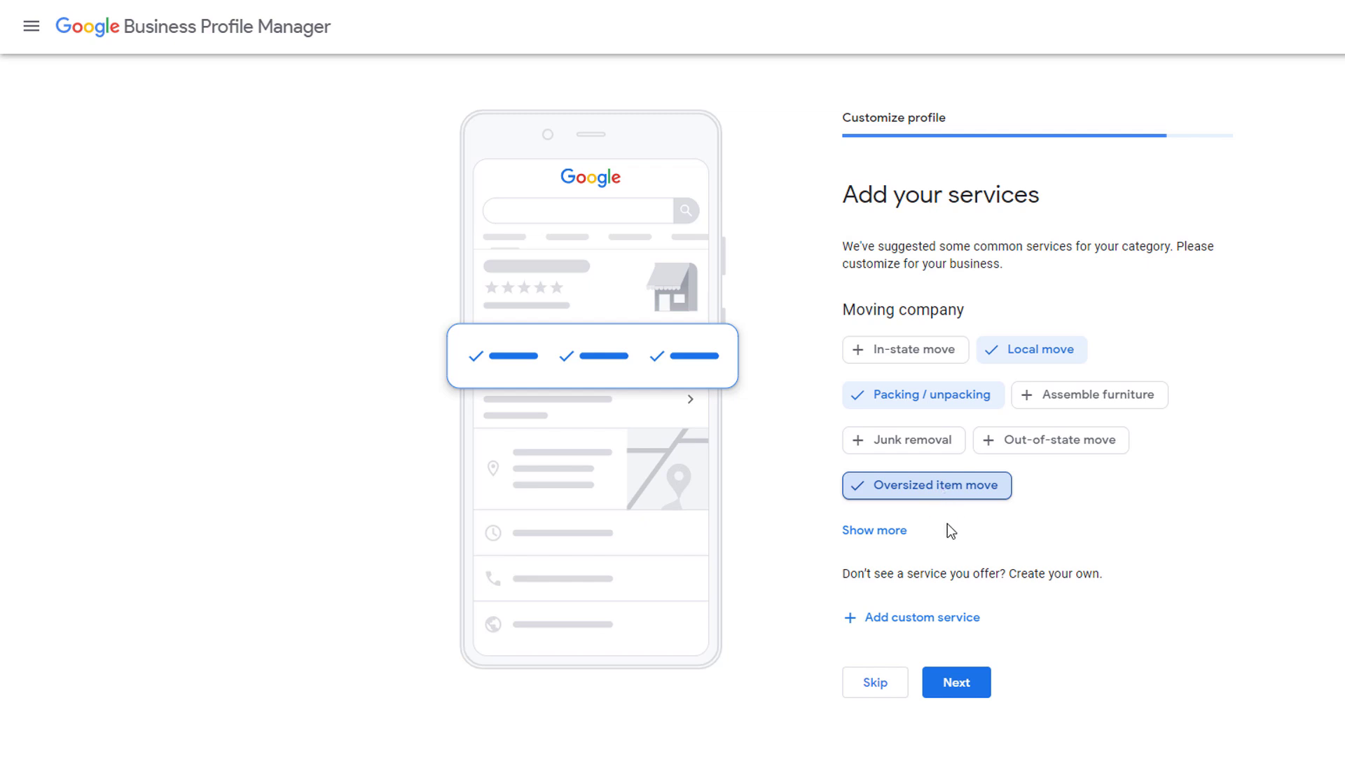
{"action": "left_click", "coordinate": [951, 626]}
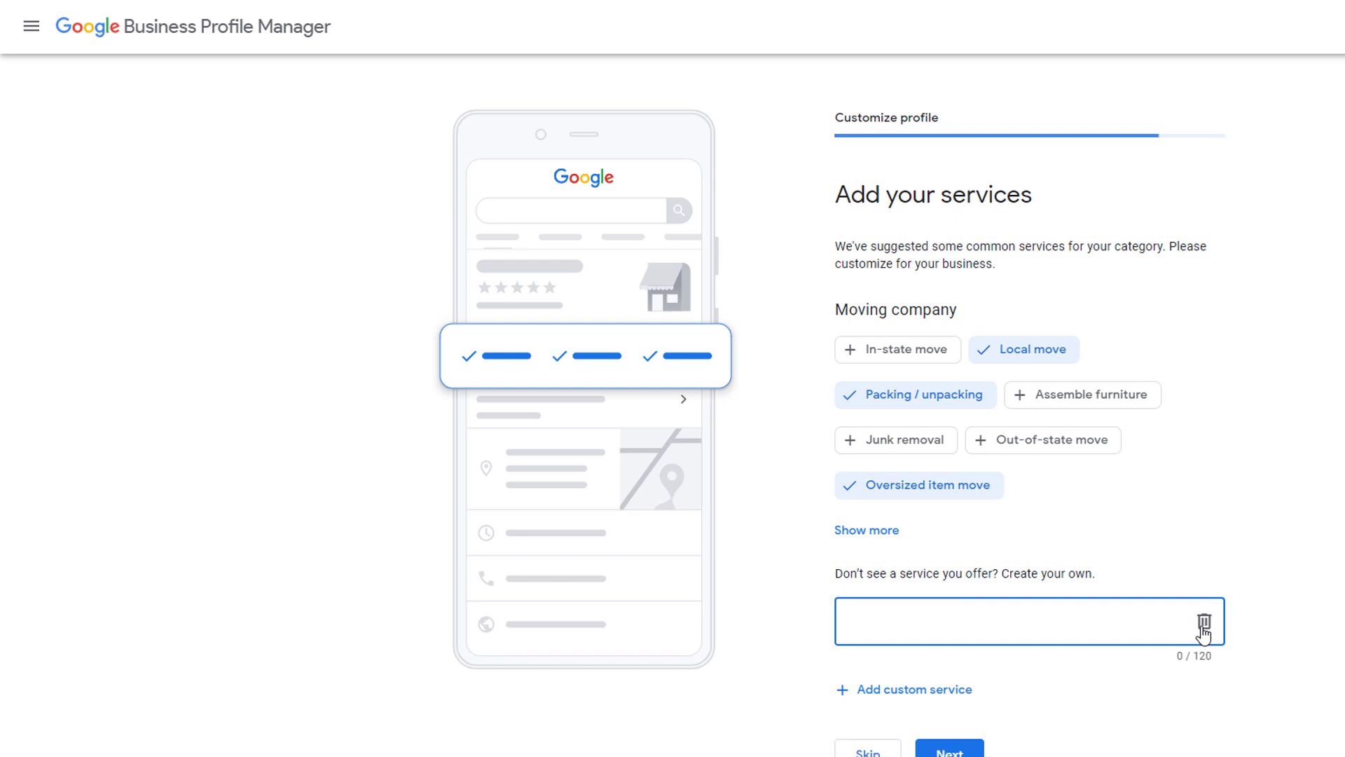
{"action": "left_click", "coordinate": [1204, 626]}
{"action": "left_click", "coordinate": [964, 682]}
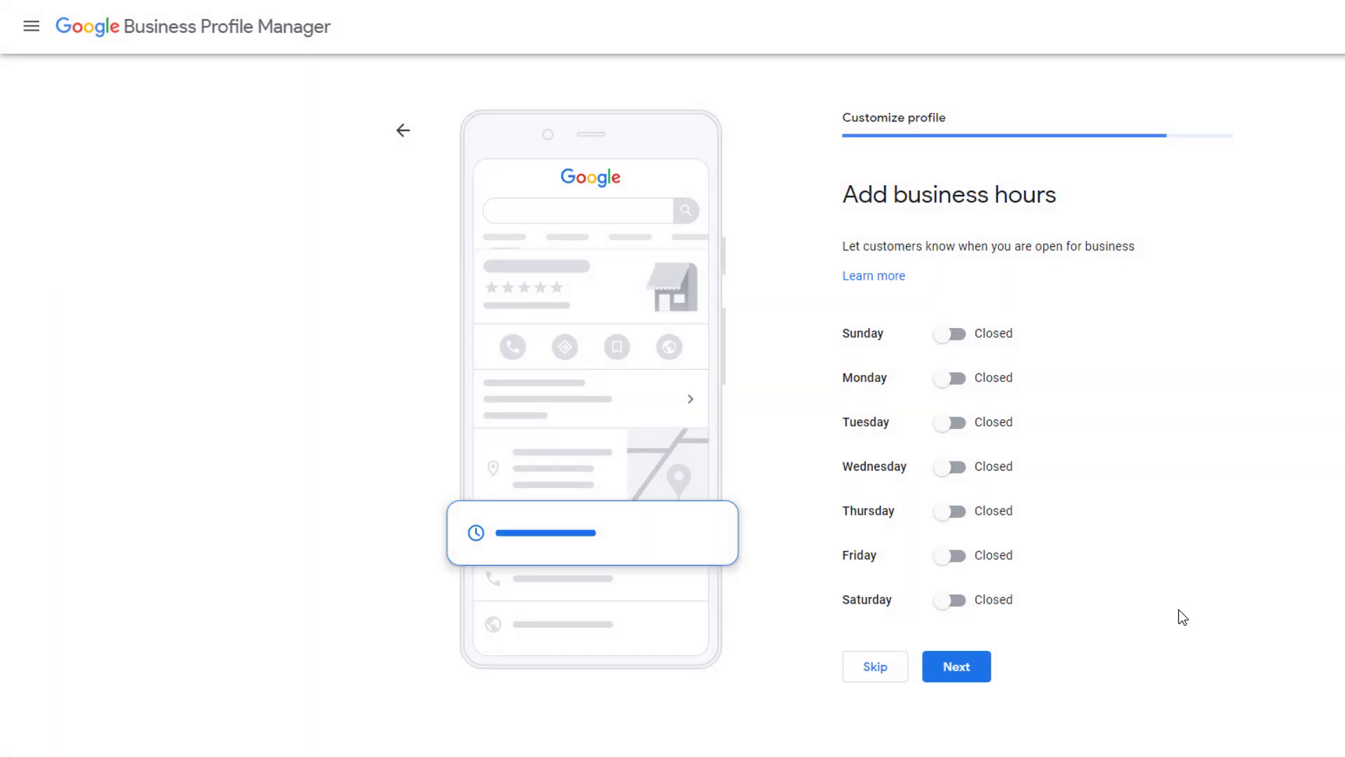
Step: Open Monday–Saturday with their hours and keep Accept Messages turned on
{"action": "left_click", "coordinate": [951, 378]}
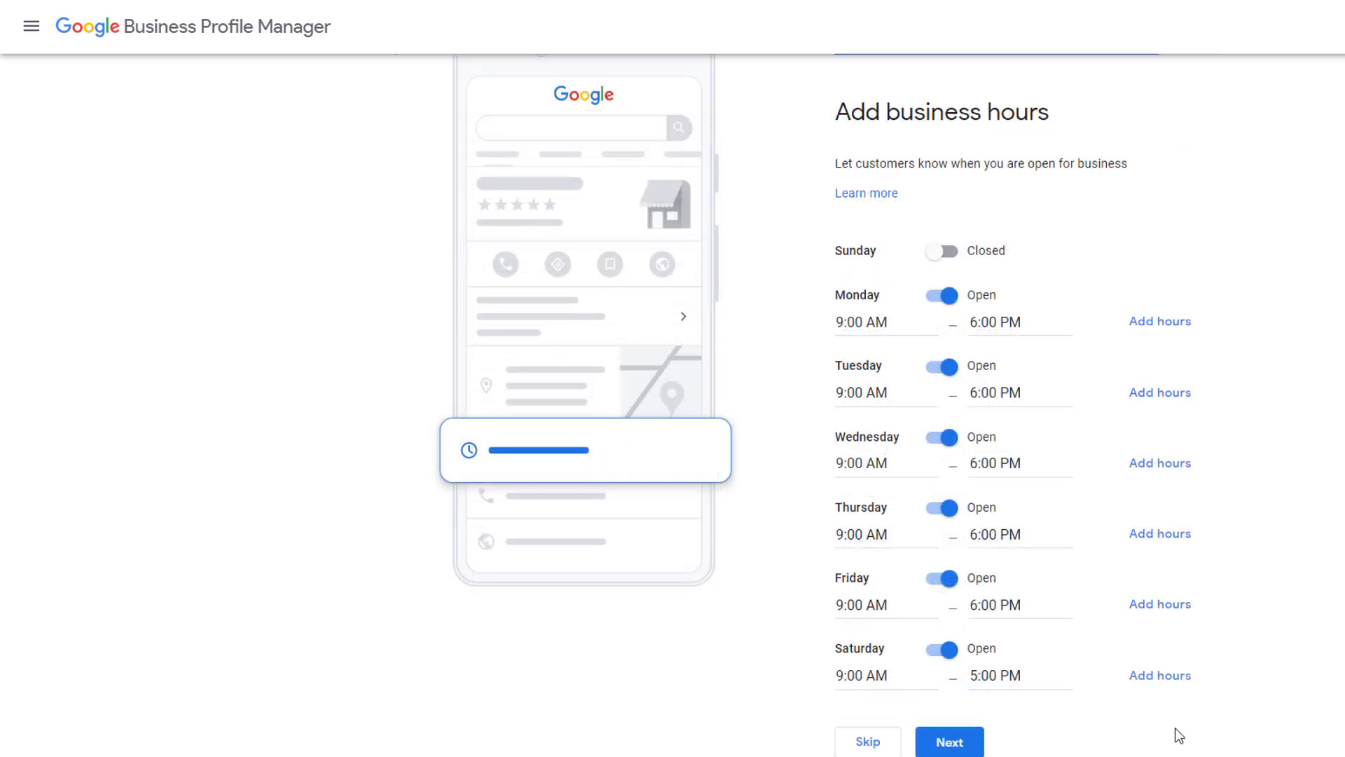
{"action": "left_click", "coordinate": [951, 744]}
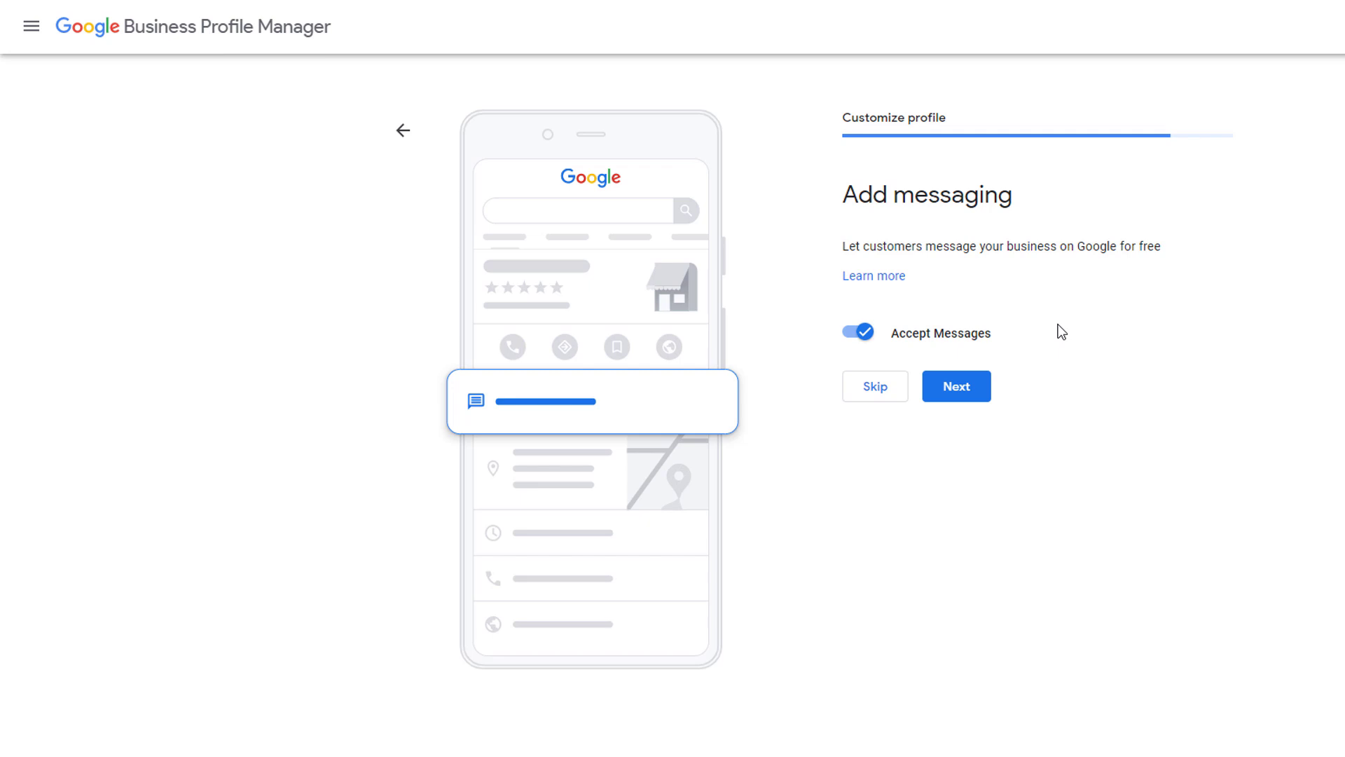
{"action": "left_click", "coordinate": [958, 394]}
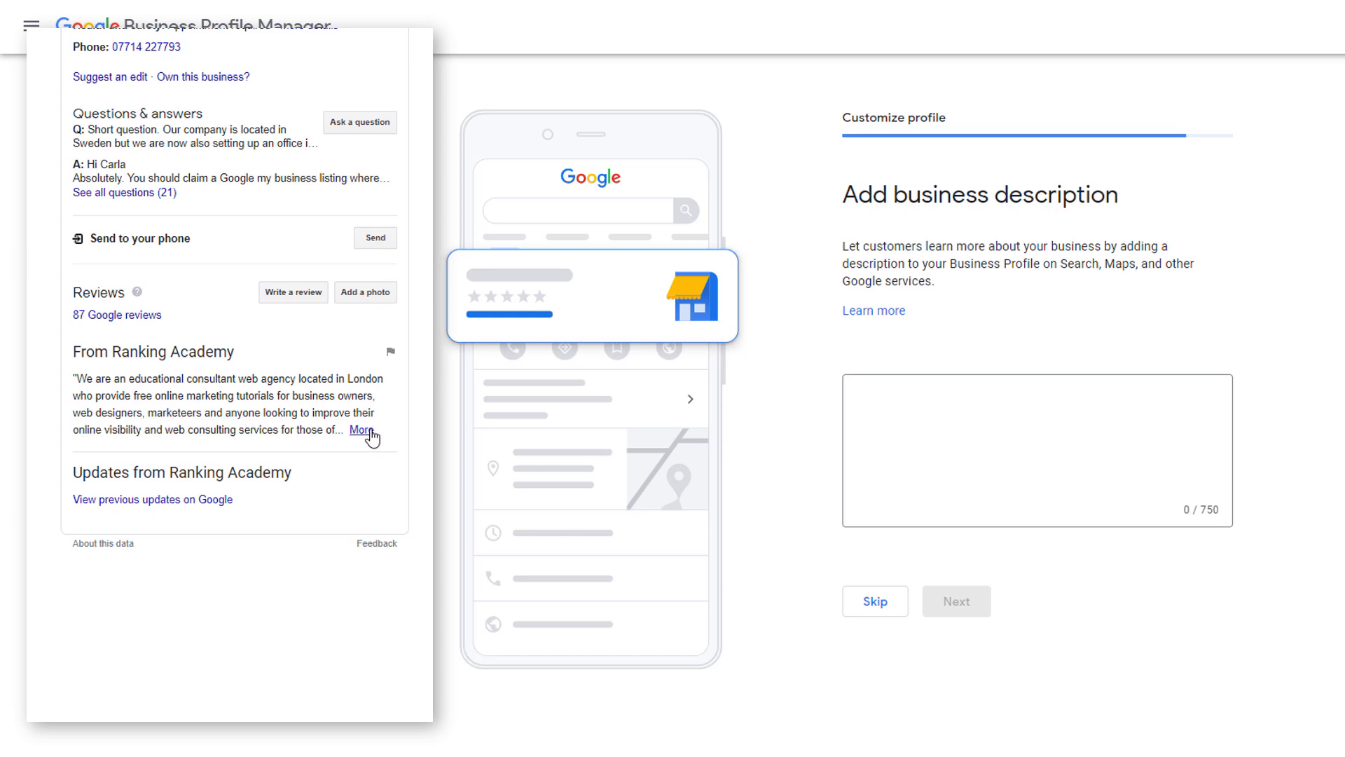
Step: Paste the 378-character 'Moving made easy' description into the business description box and submit
{"action": "left_click", "coordinate": [362, 429]}
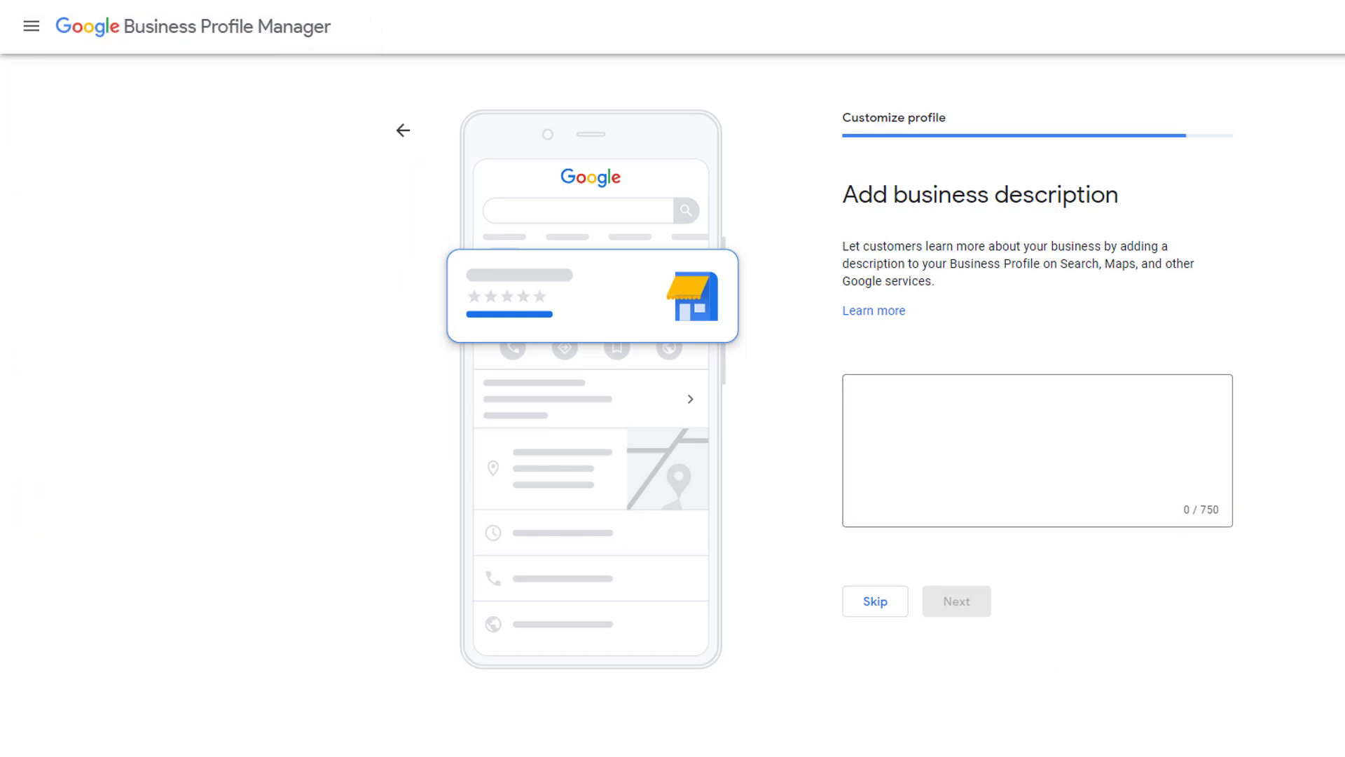
{"action": "left_click", "coordinate": [863, 393]}
{"action": "key", "text": "ctrl+v"}
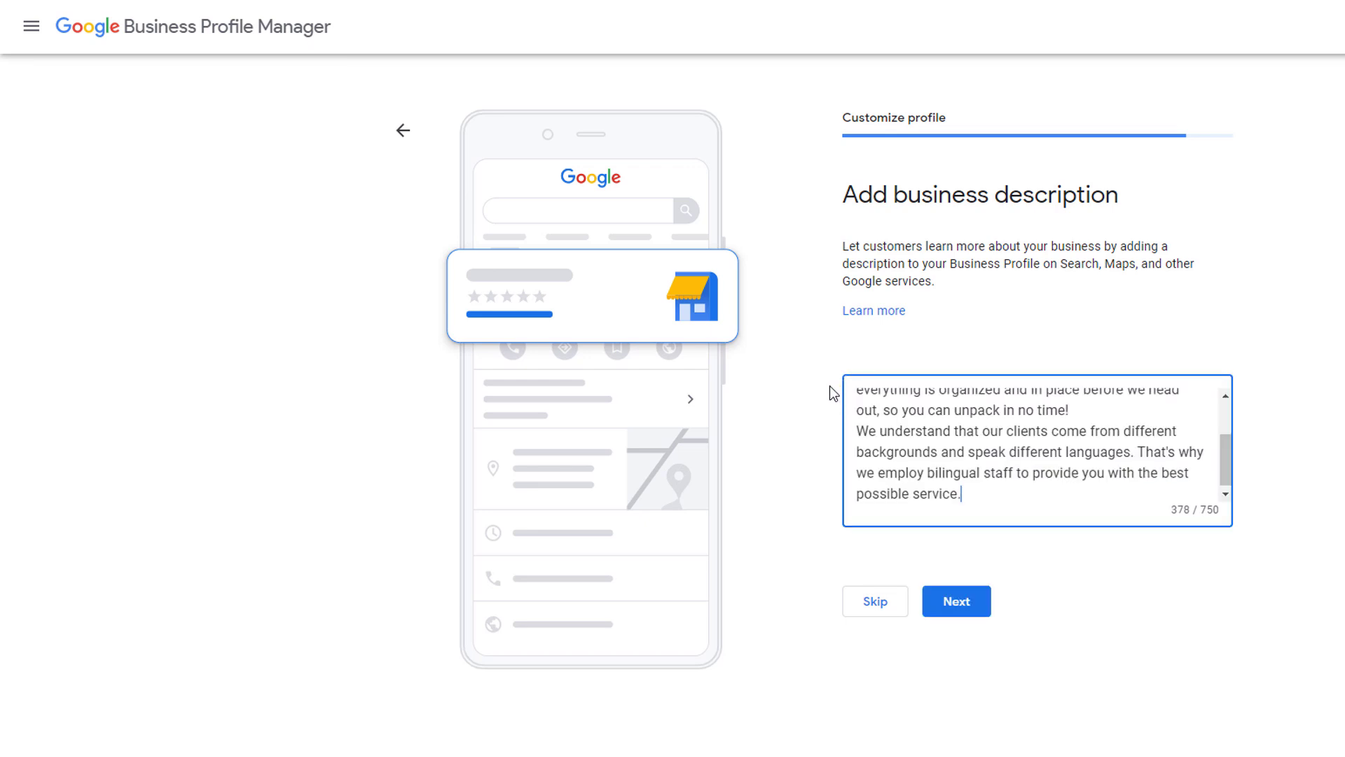
{"action": "mouse_move", "coordinate": [1233, 471]}
{"action": "left_mouse_down"}
{"action": "mouse_move", "coordinate": [1234, 427]}
{"action": "mouse_move", "coordinate": [1222, 489]}
{"action": "left_mouse_up"}
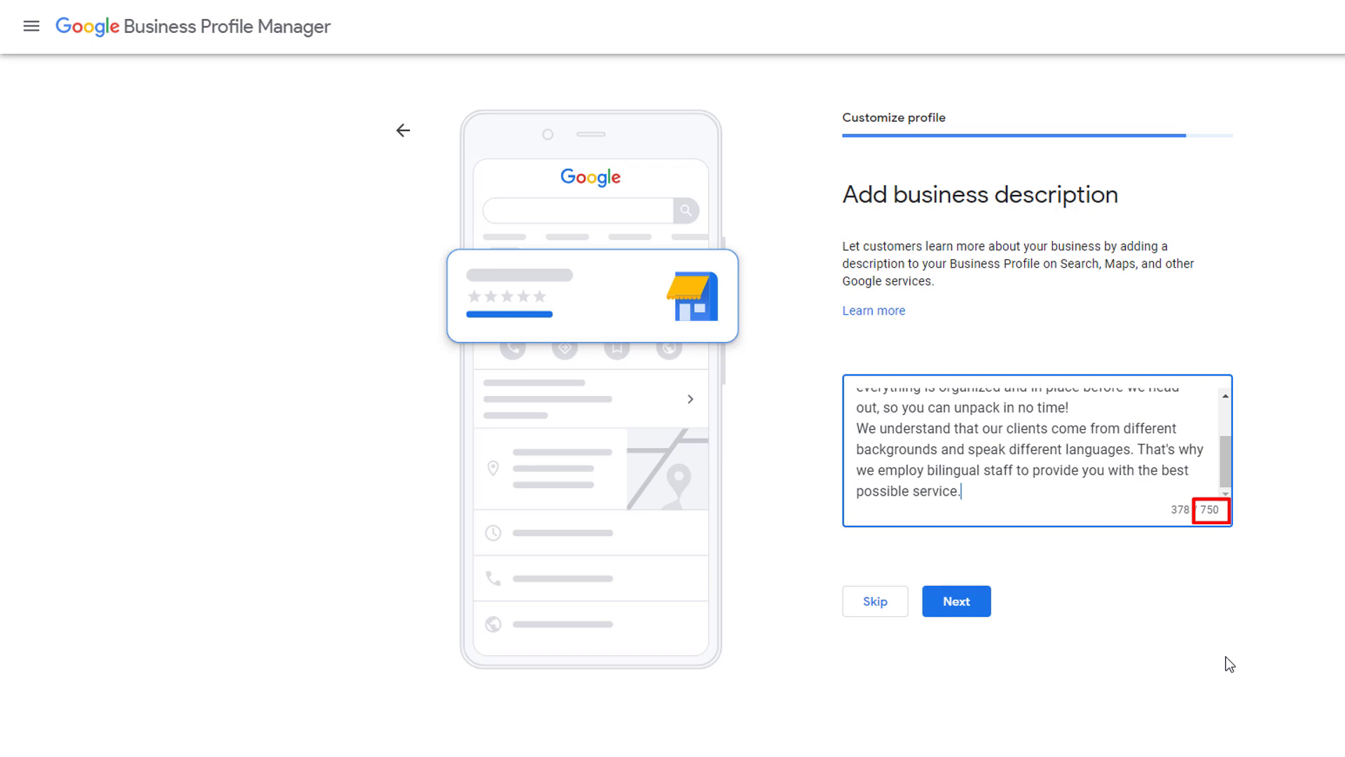
{"action": "left_click", "coordinate": [954, 611]}
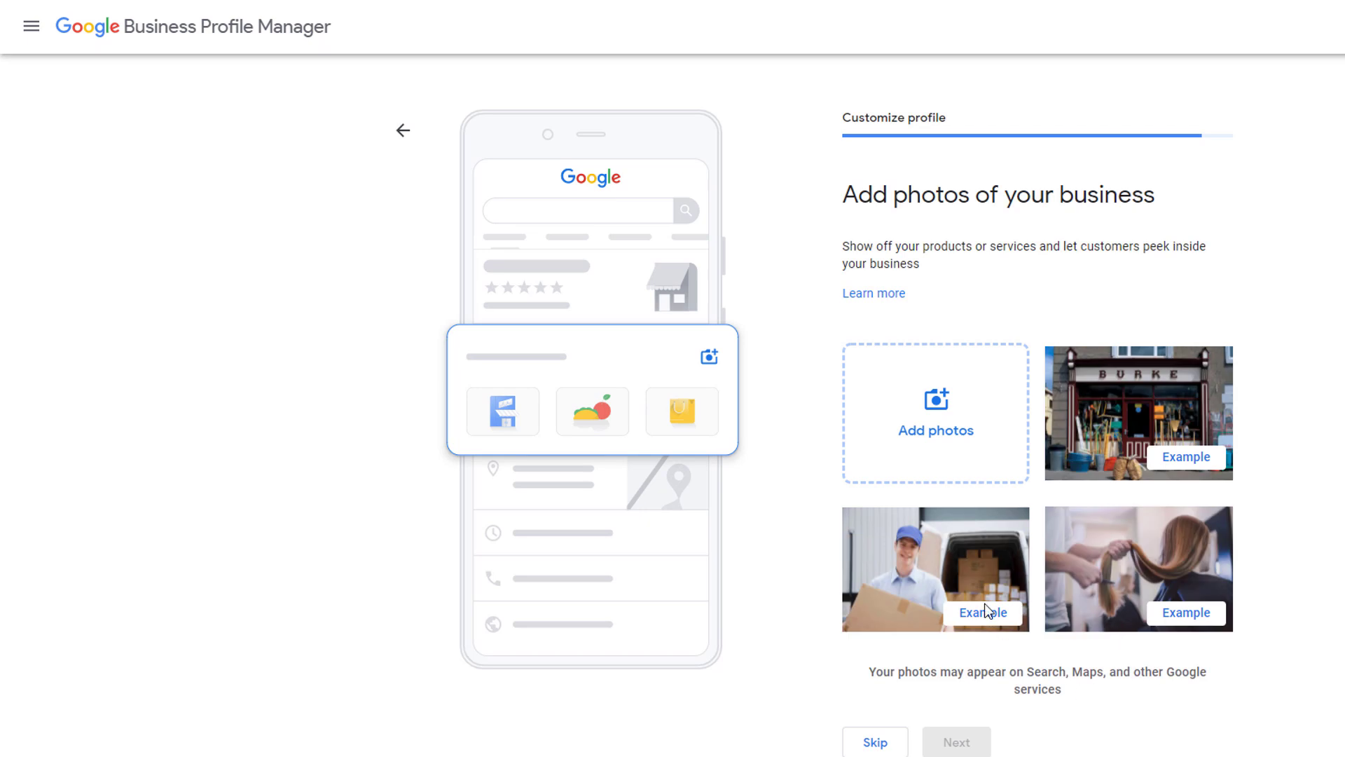
Step: Upload three moving-day photos from the computer to the profile and continue
{"action": "left_click", "coordinate": [949, 407]}
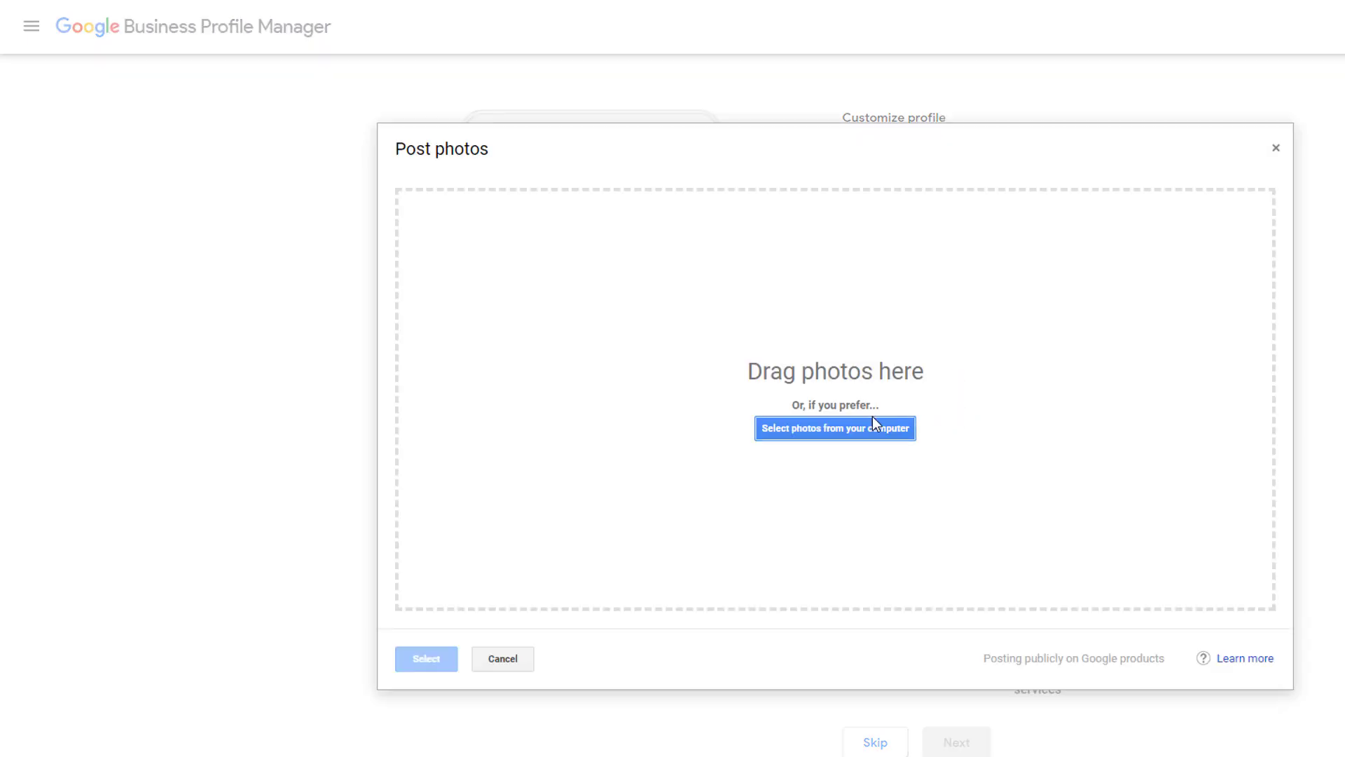
{"action": "left_click", "coordinate": [864, 420]}
{"action": "left_click", "coordinate": [679, 112]}
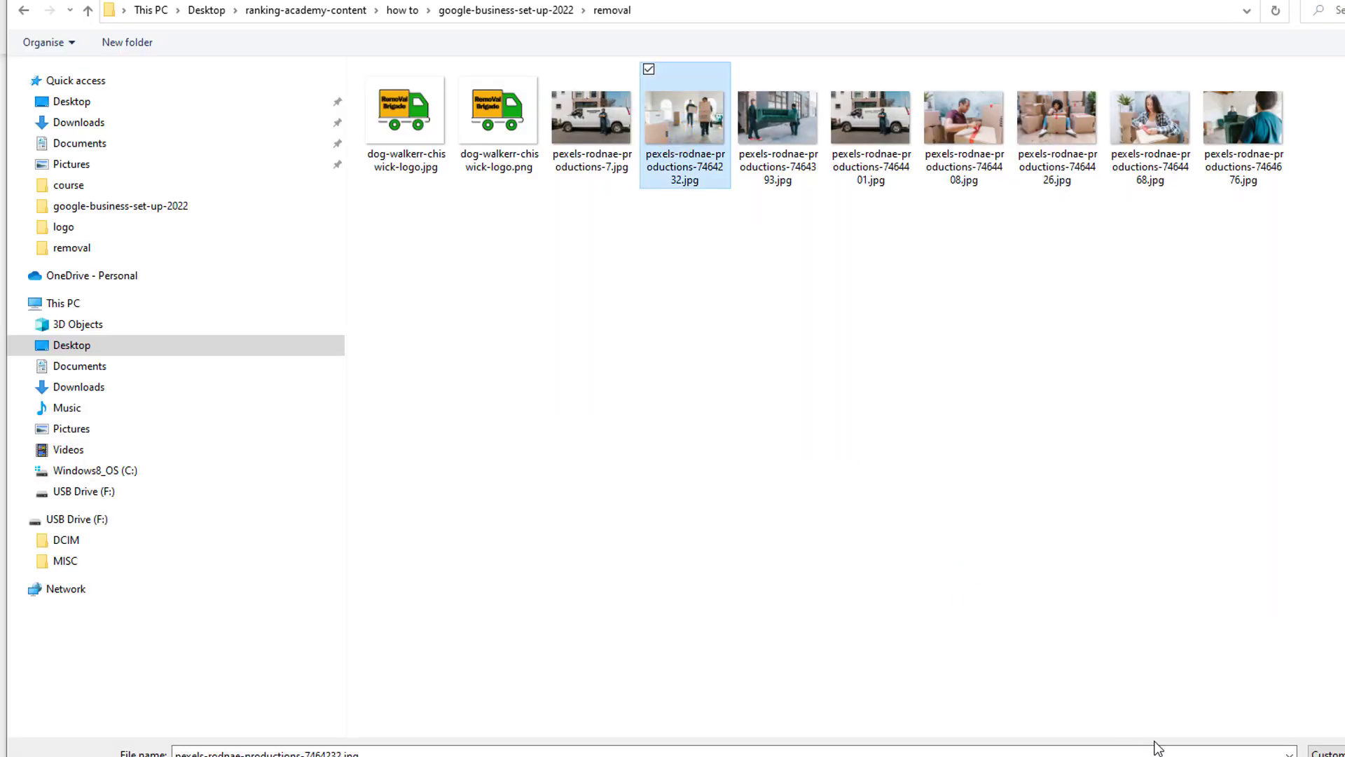
{"action": "key", "text": "Return"}
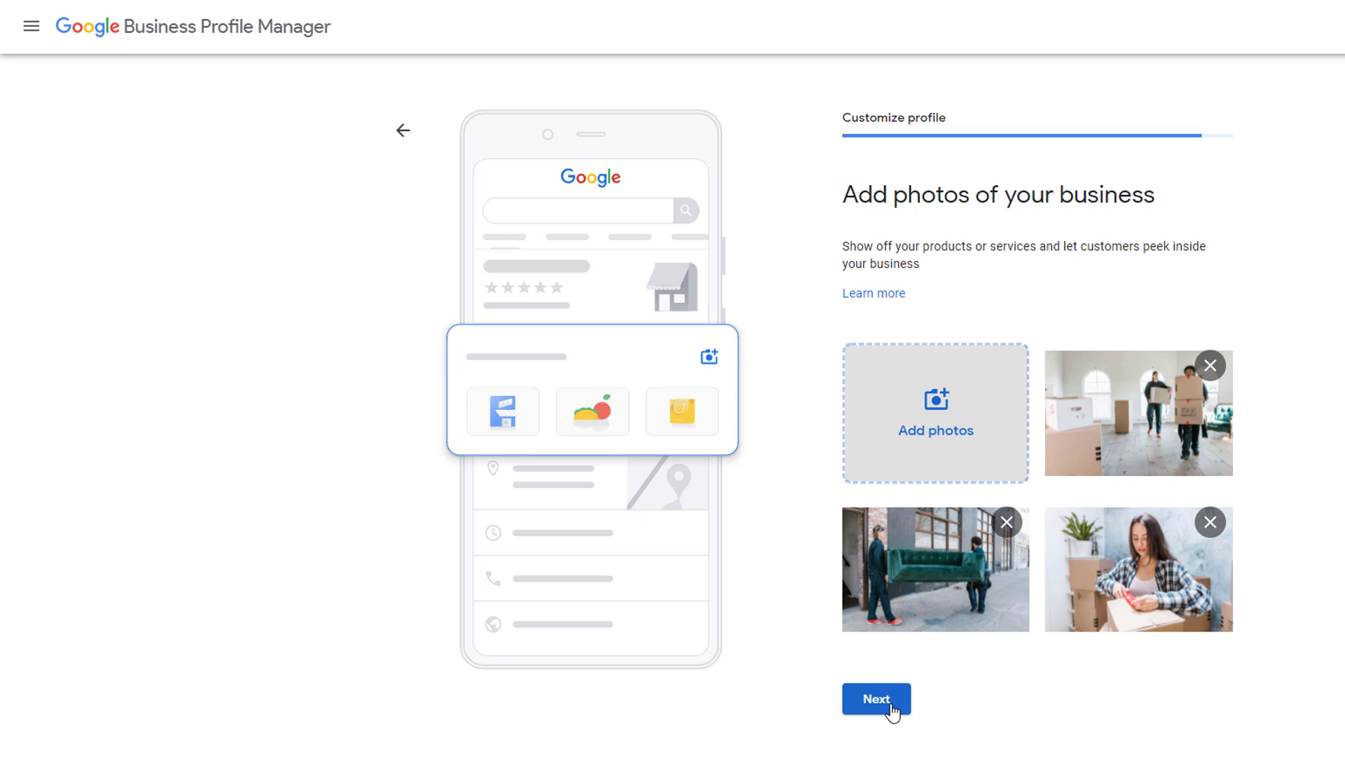
{"action": "left_click", "coordinate": [890, 707]}
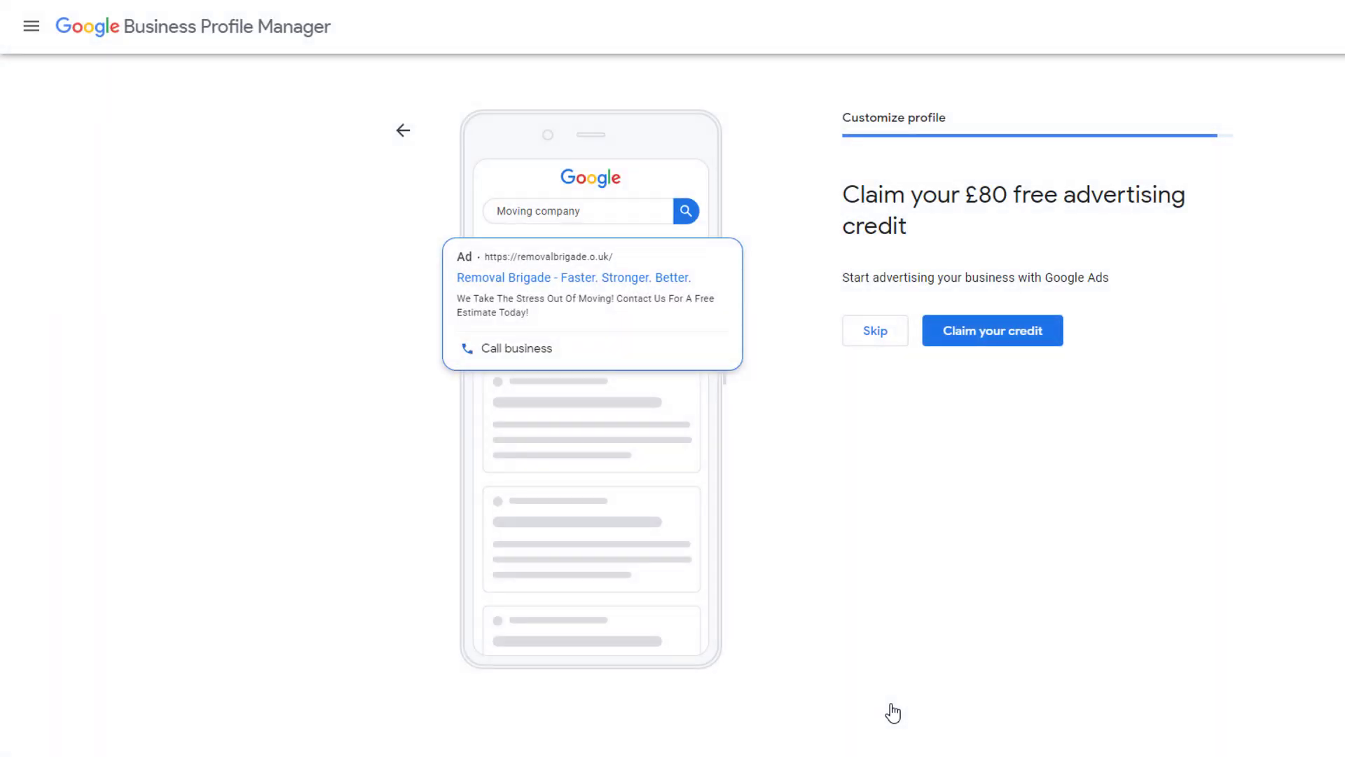
Step: Skip the £80 free advertising credit and continue to the Removal Brigade Home dashboard
{"action": "left_click", "coordinate": [876, 337]}
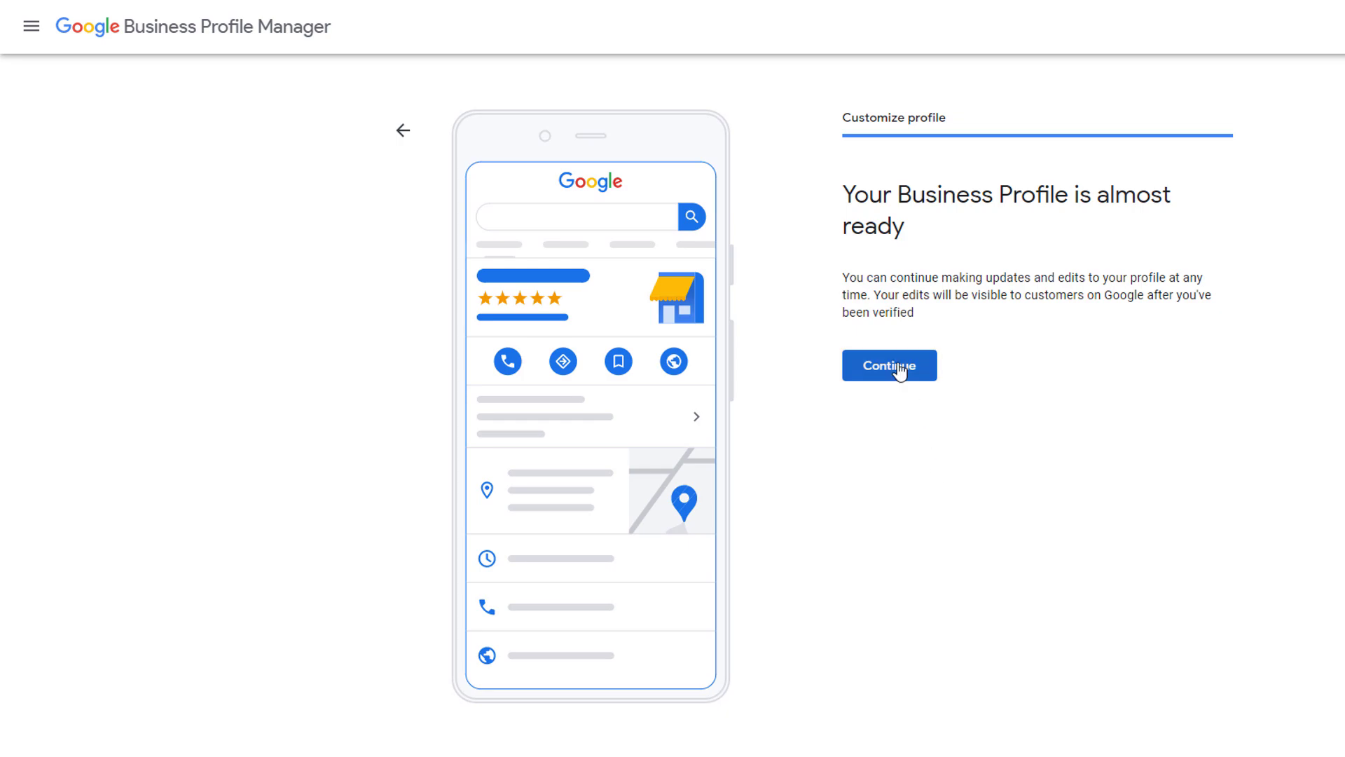
{"action": "left_click", "coordinate": [898, 364]}
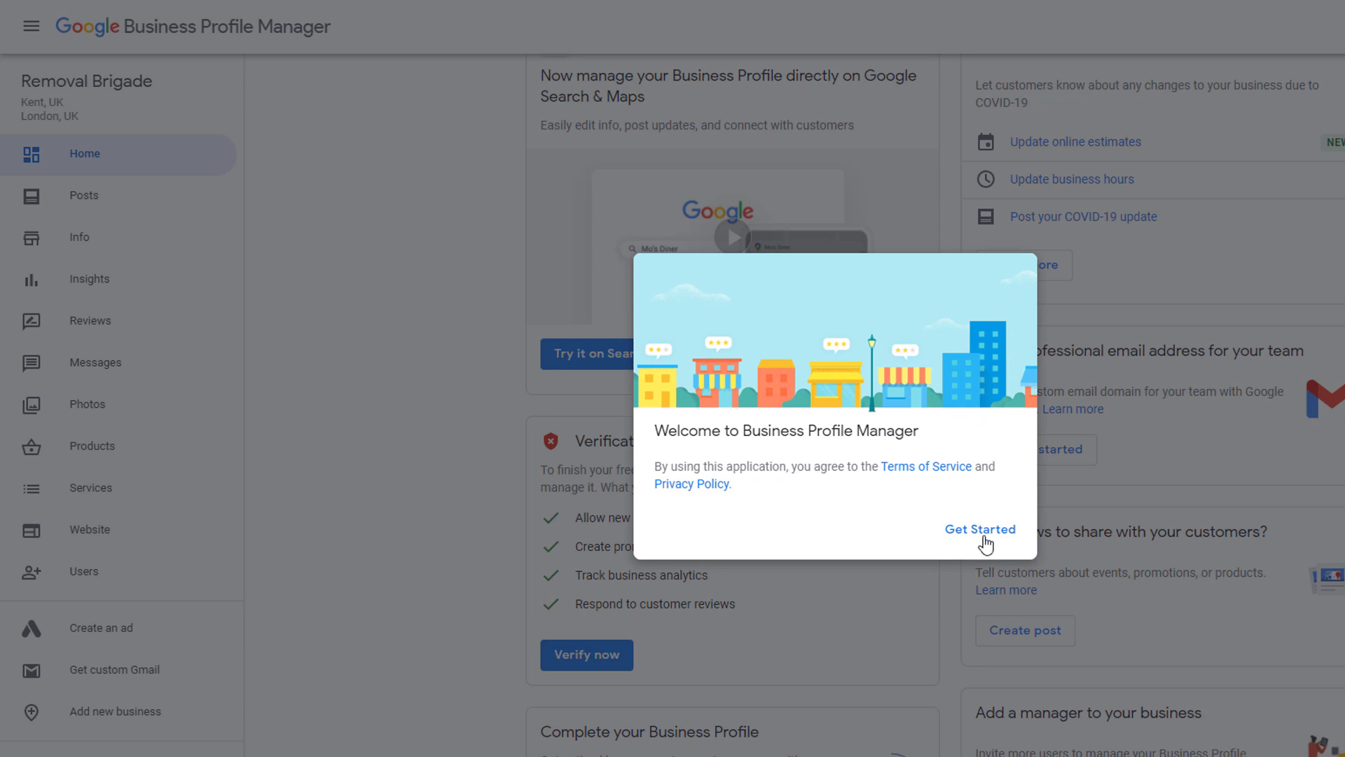
Step: Dismiss the Welcome dialog and scroll the Home dashboard to review the Verification needed notice
{"action": "left_click", "coordinate": [981, 531]}
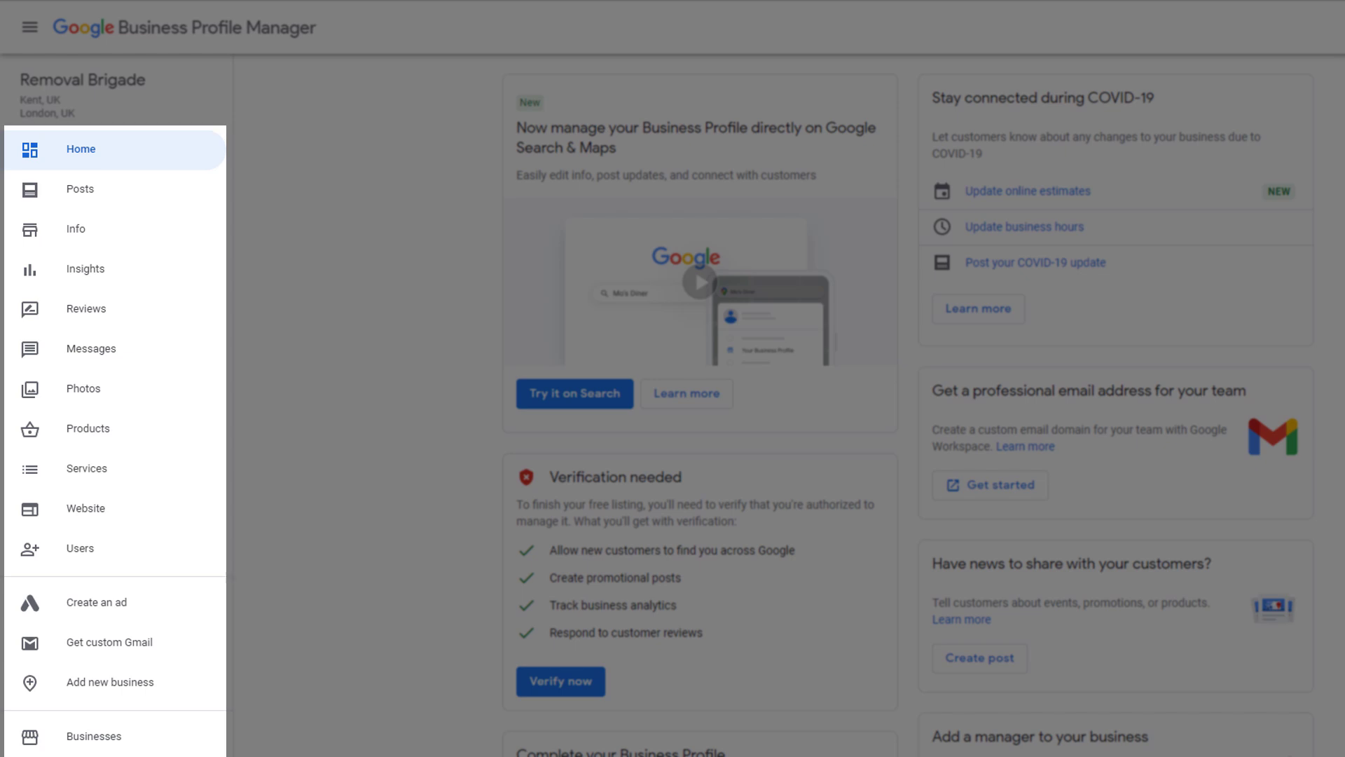
{"action": "scroll", "coordinate": [771, 421], "scroll_direction": "down", "scroll_amount": 2}
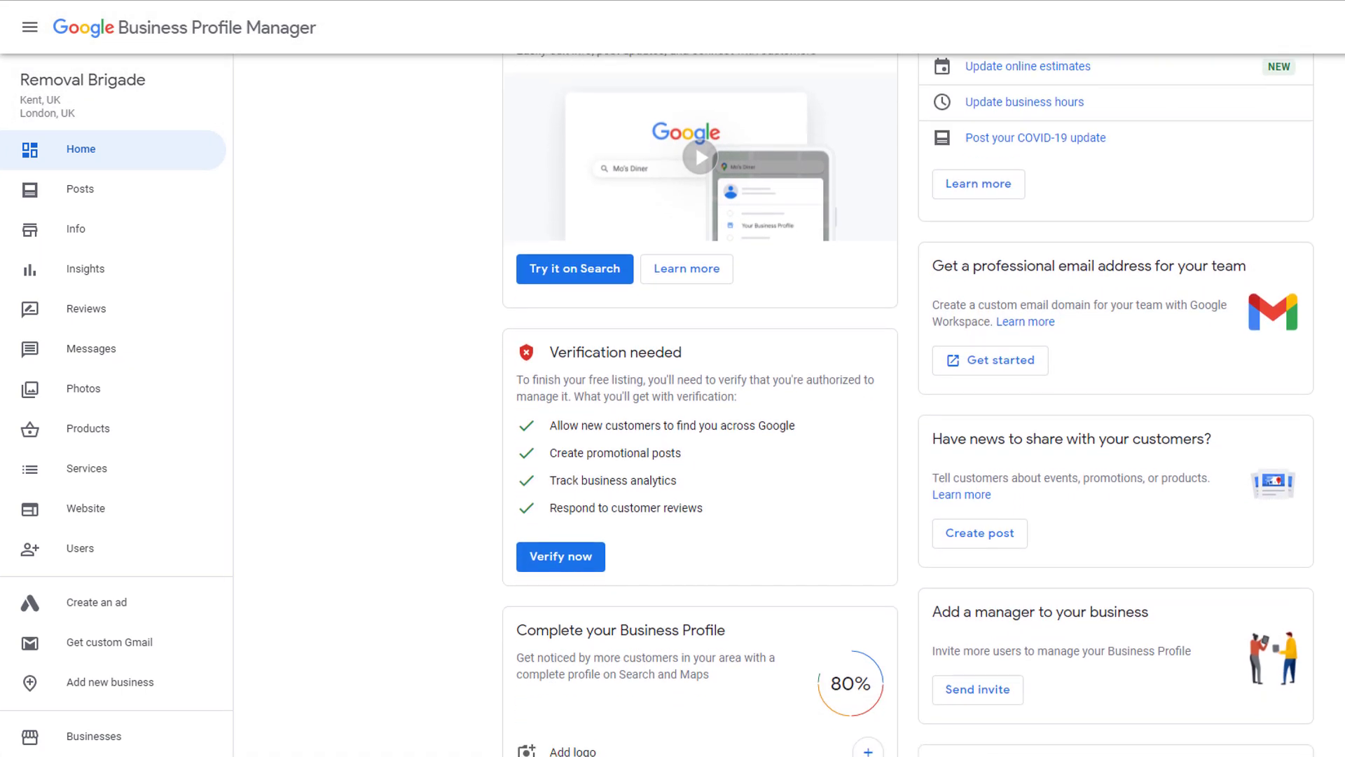
{"action": "scroll", "coordinate": [771, 420], "scroll_direction": "down", "scroll_amount": 5}
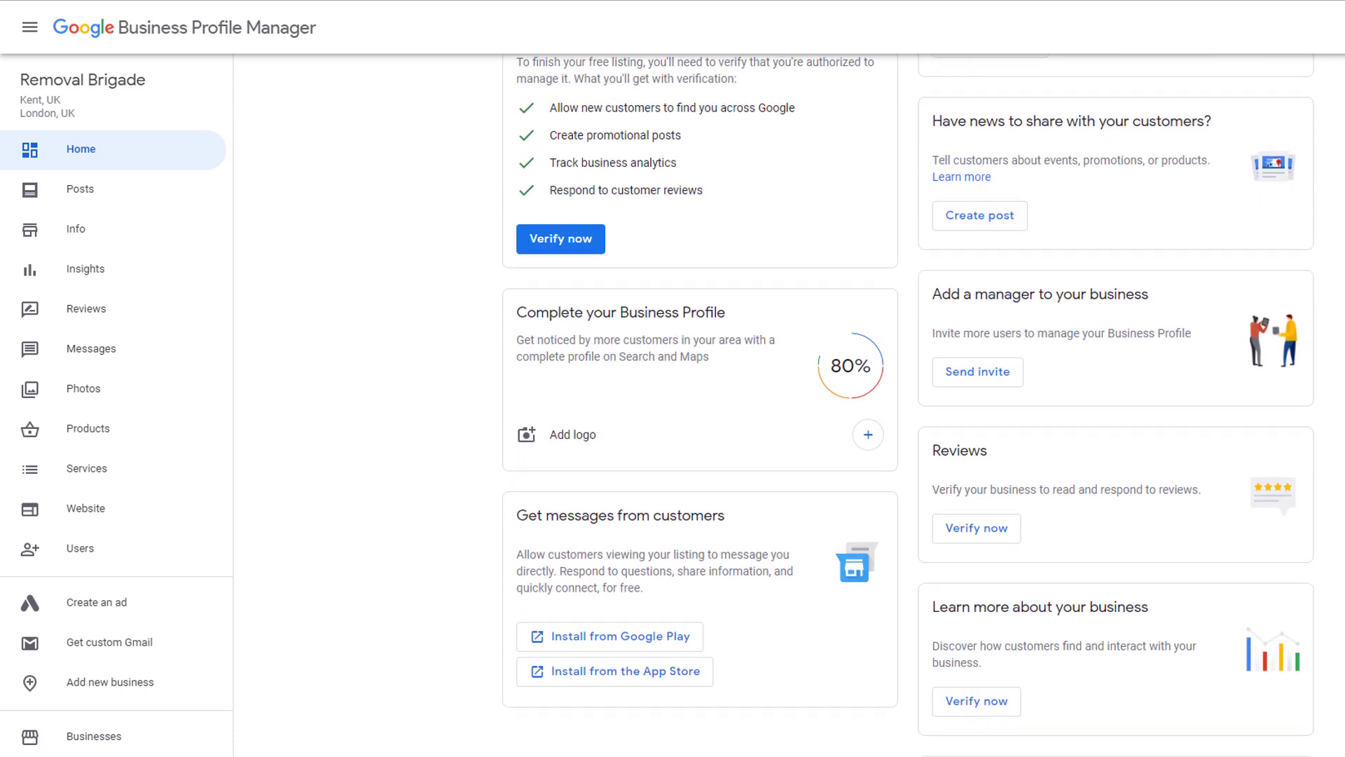
{"action": "scroll", "coordinate": [771, 421], "scroll_direction": "down", "scroll_amount": 4}
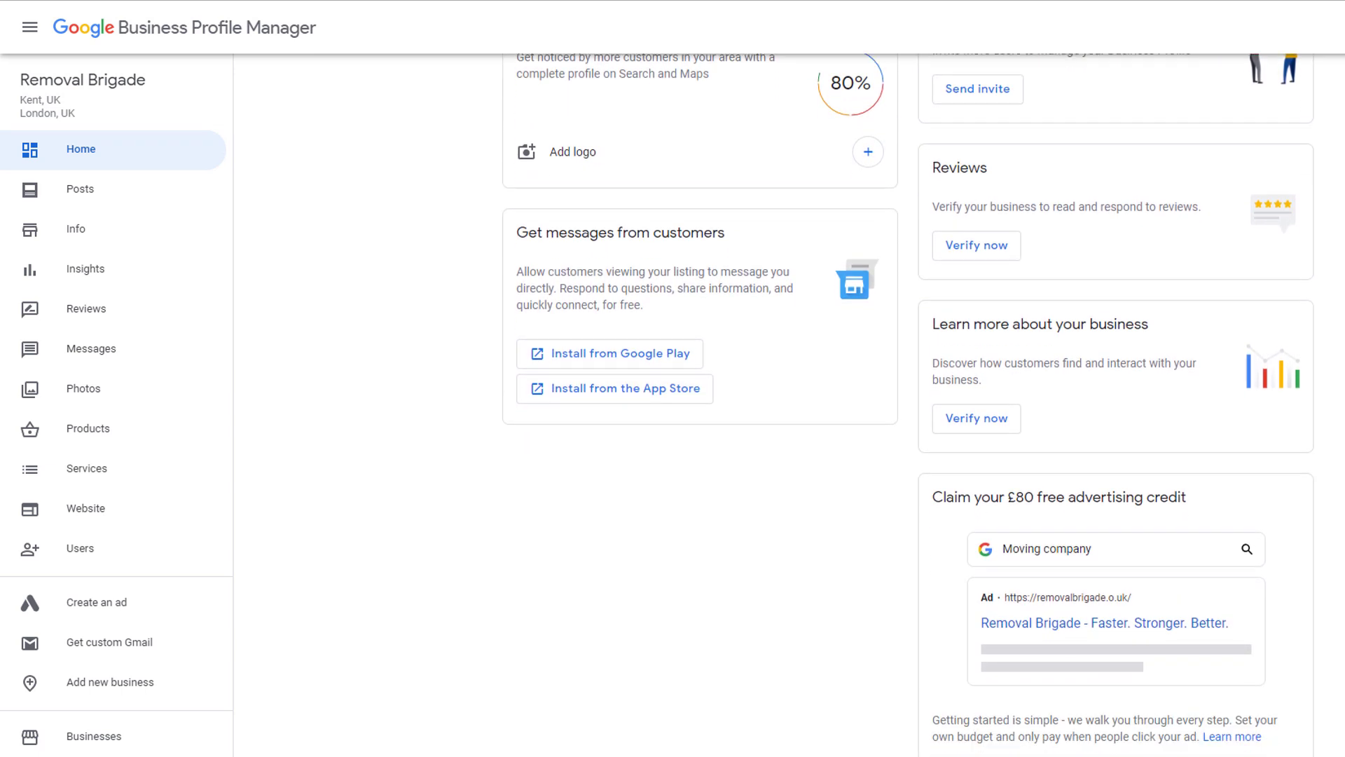
{"action": "scroll", "coordinate": [771, 420], "scroll_direction": "down", "scroll_amount": 1}
{"action": "scroll", "coordinate": [771, 421], "scroll_direction": "up", "scroll_amount": 2}
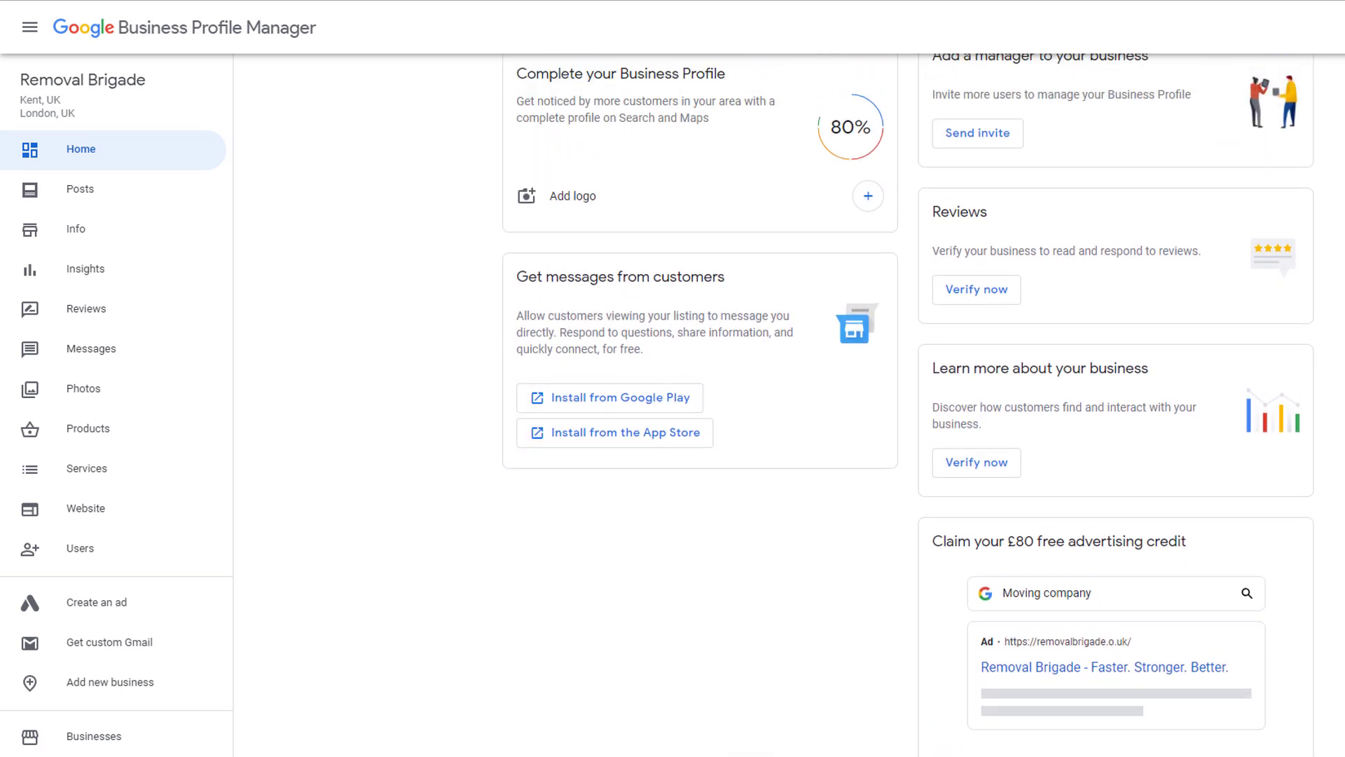
{"action": "scroll", "coordinate": [771, 421], "scroll_direction": "up", "scroll_amount": 5}
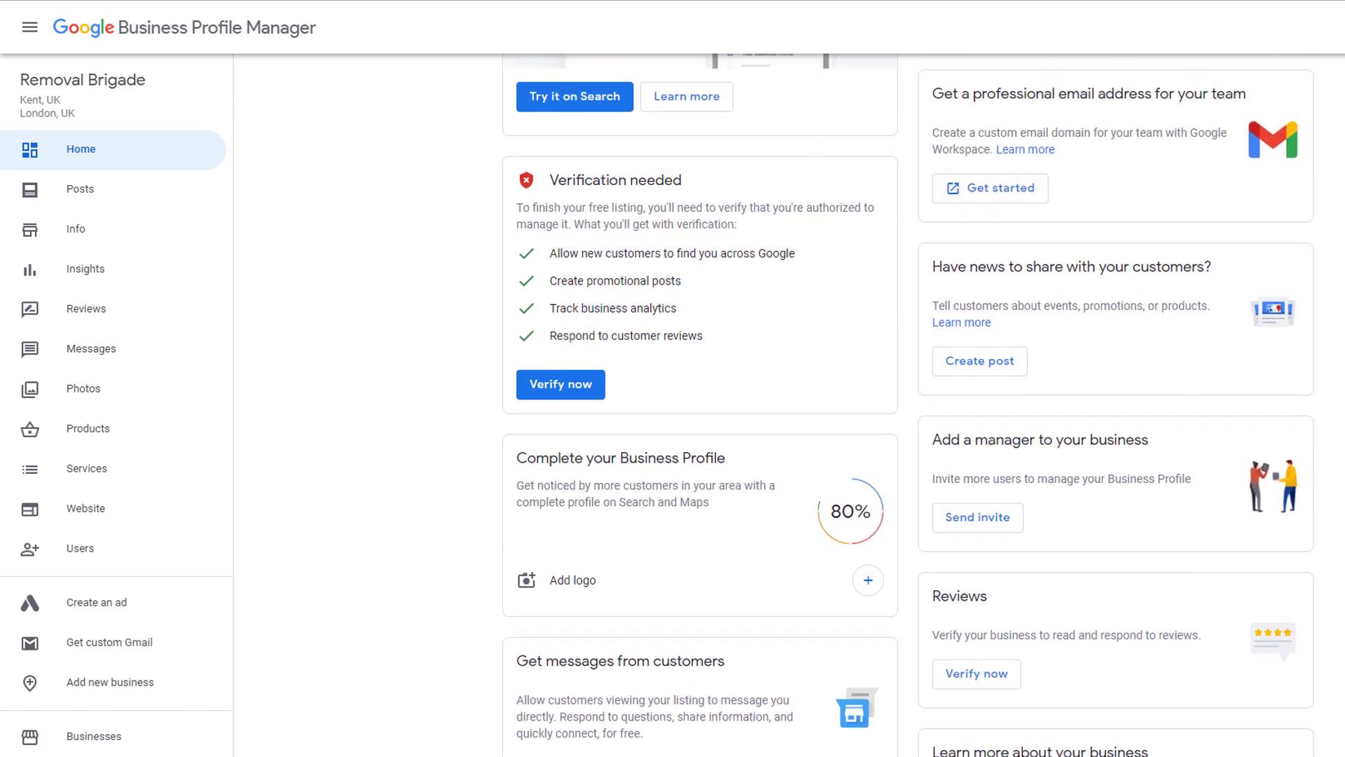
{"action": "scroll", "coordinate": [771, 420], "scroll_direction": "up", "scroll_amount": 4}
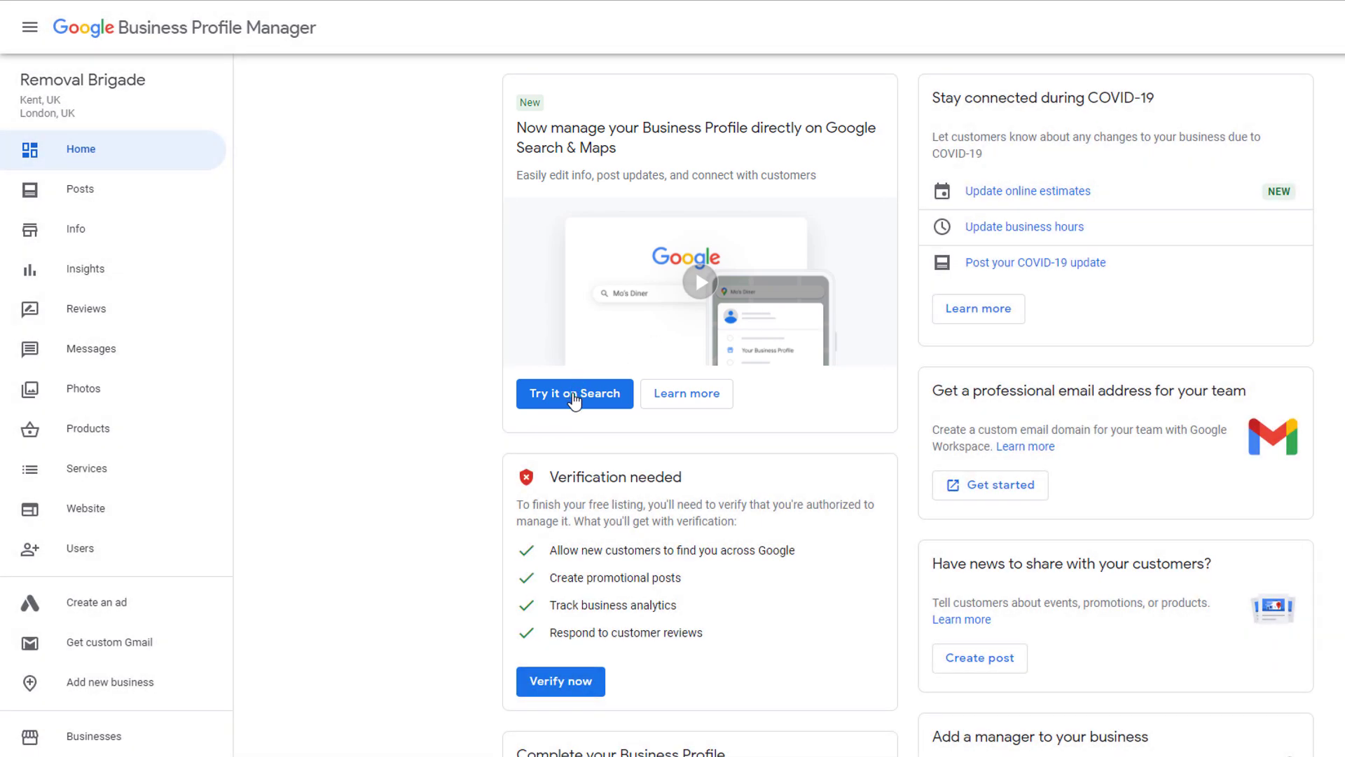
Step: View the Removal Brigade profile on Google Search with all panel details and suggestion cards expanded
{"action": "left_click", "coordinate": [573, 395]}
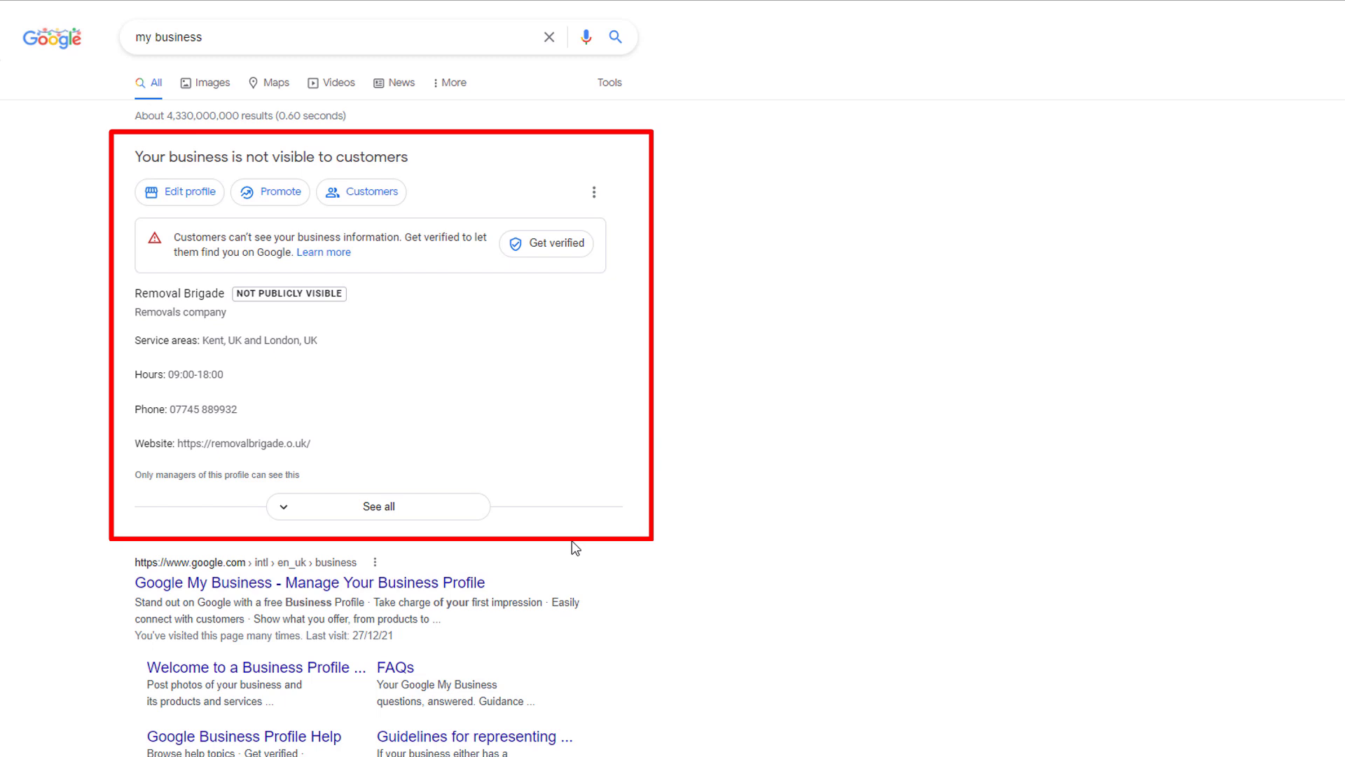
{"action": "left_click", "coordinate": [416, 508]}
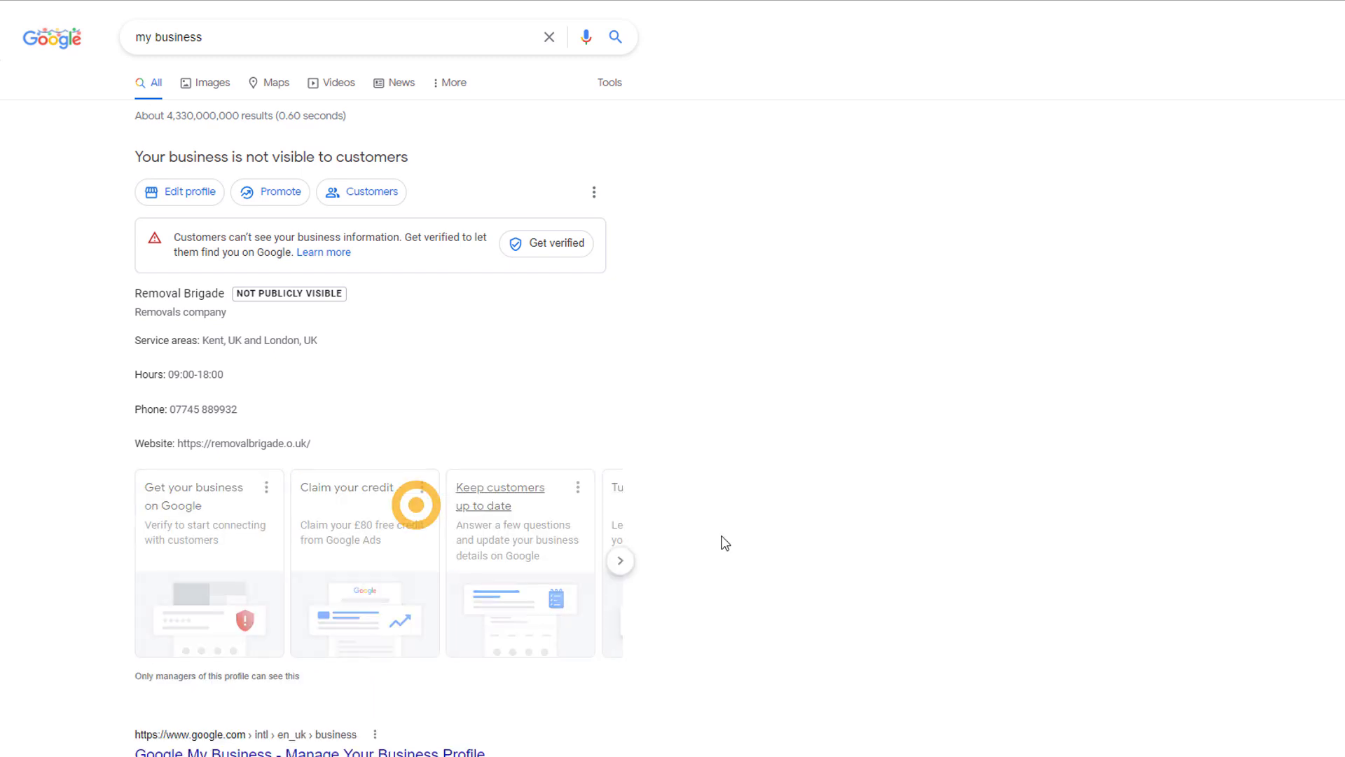
{"action": "left_click", "coordinate": [620, 560]}
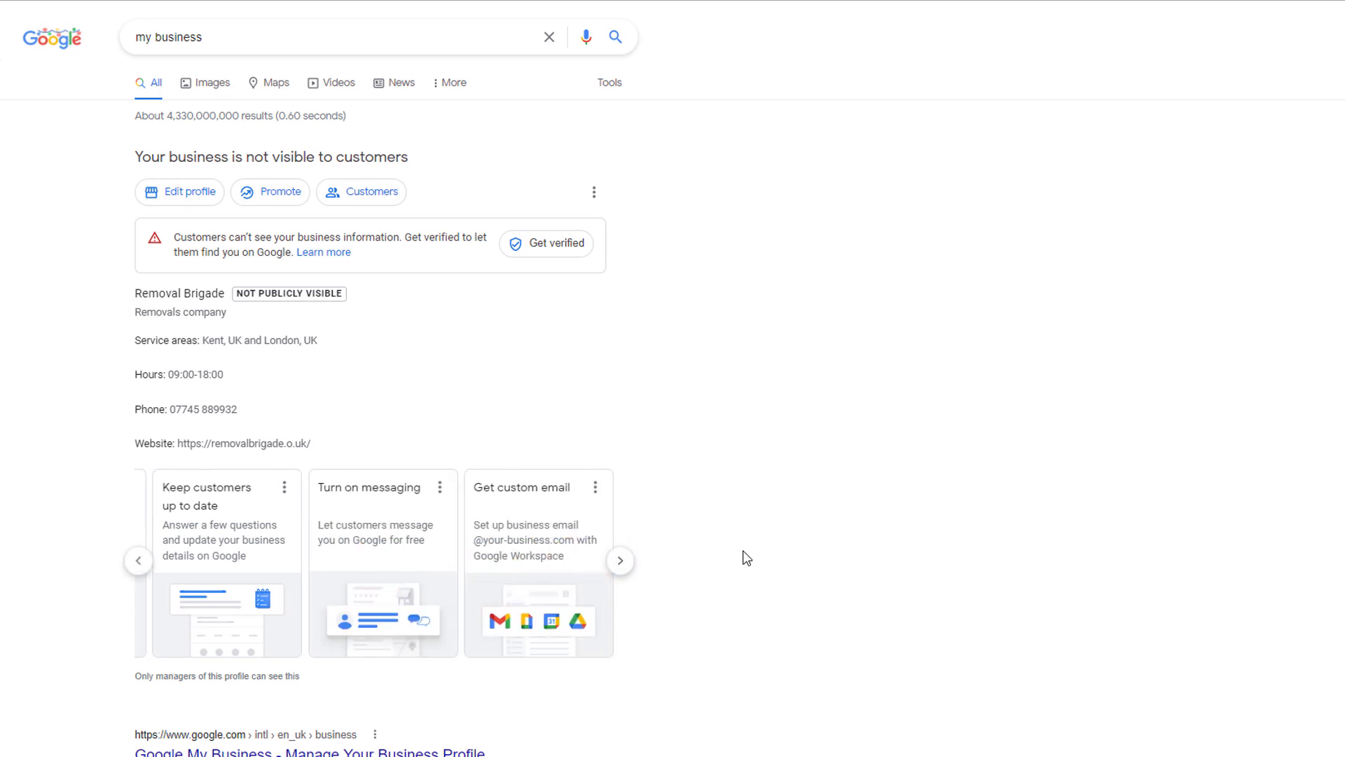
Step: Open the Business information editor and bring up the opening hours editor
{"action": "left_click", "coordinate": [191, 193]}
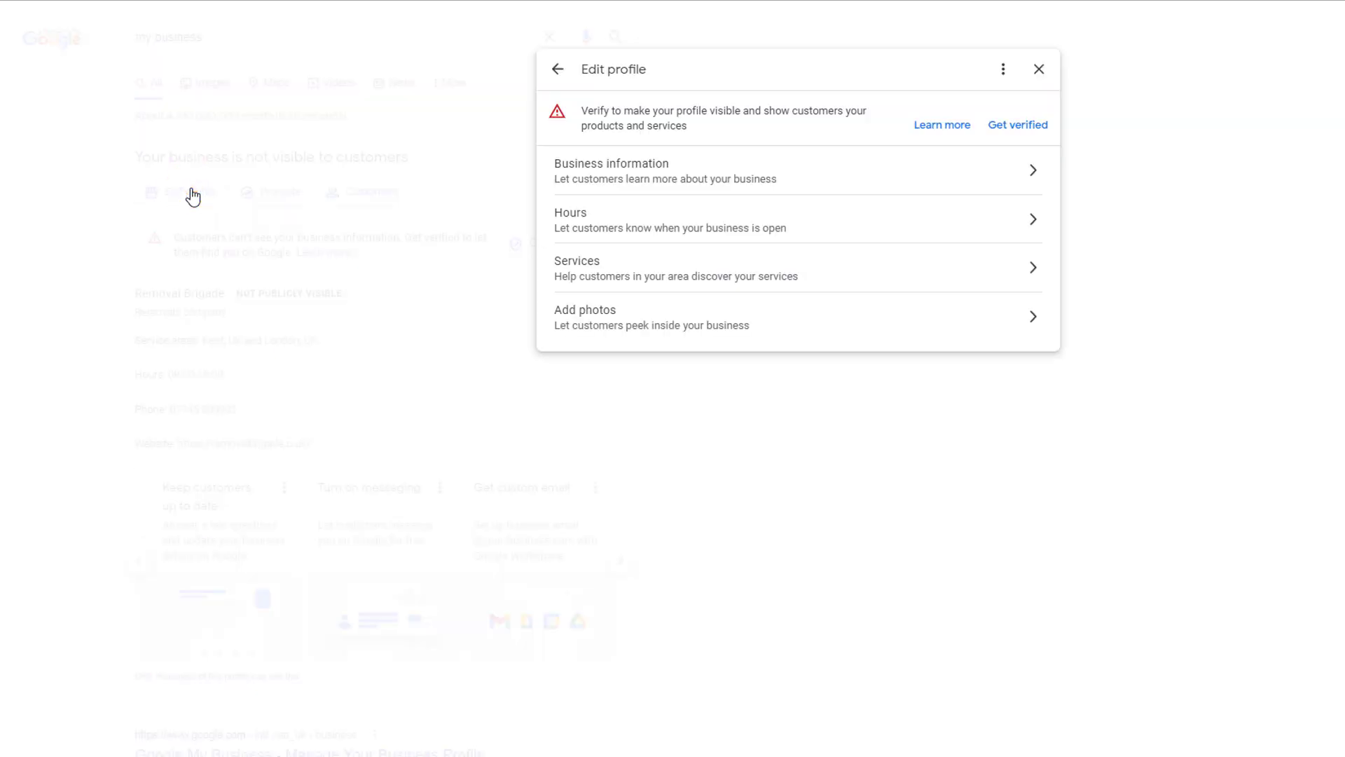
{"action": "left_click", "coordinate": [662, 174]}
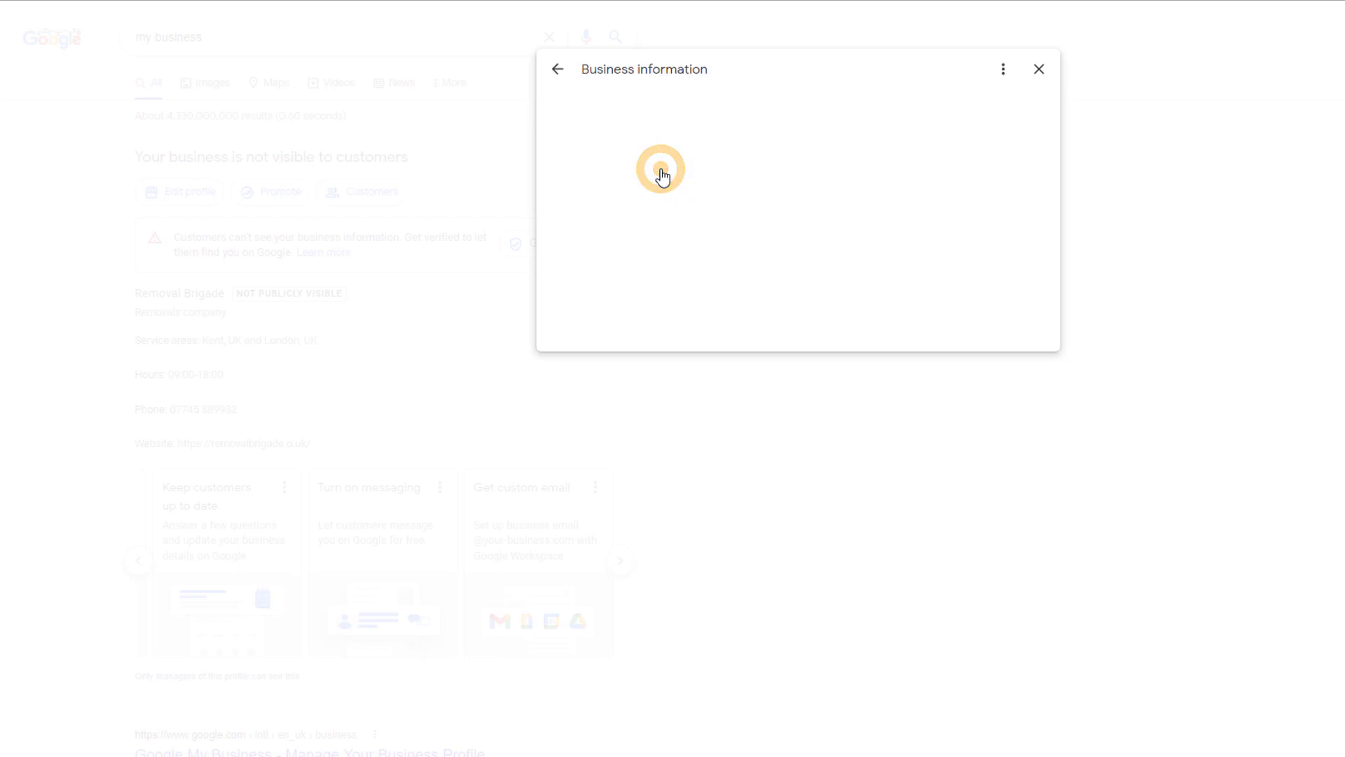
{"action": "left_click_drag", "start_coordinate": [1051, 229], "coordinate": [1074, 360]}
{"action": "scroll", "coordinate": [1003, 460], "scroll_direction": "down", "scroll_amount": 4}
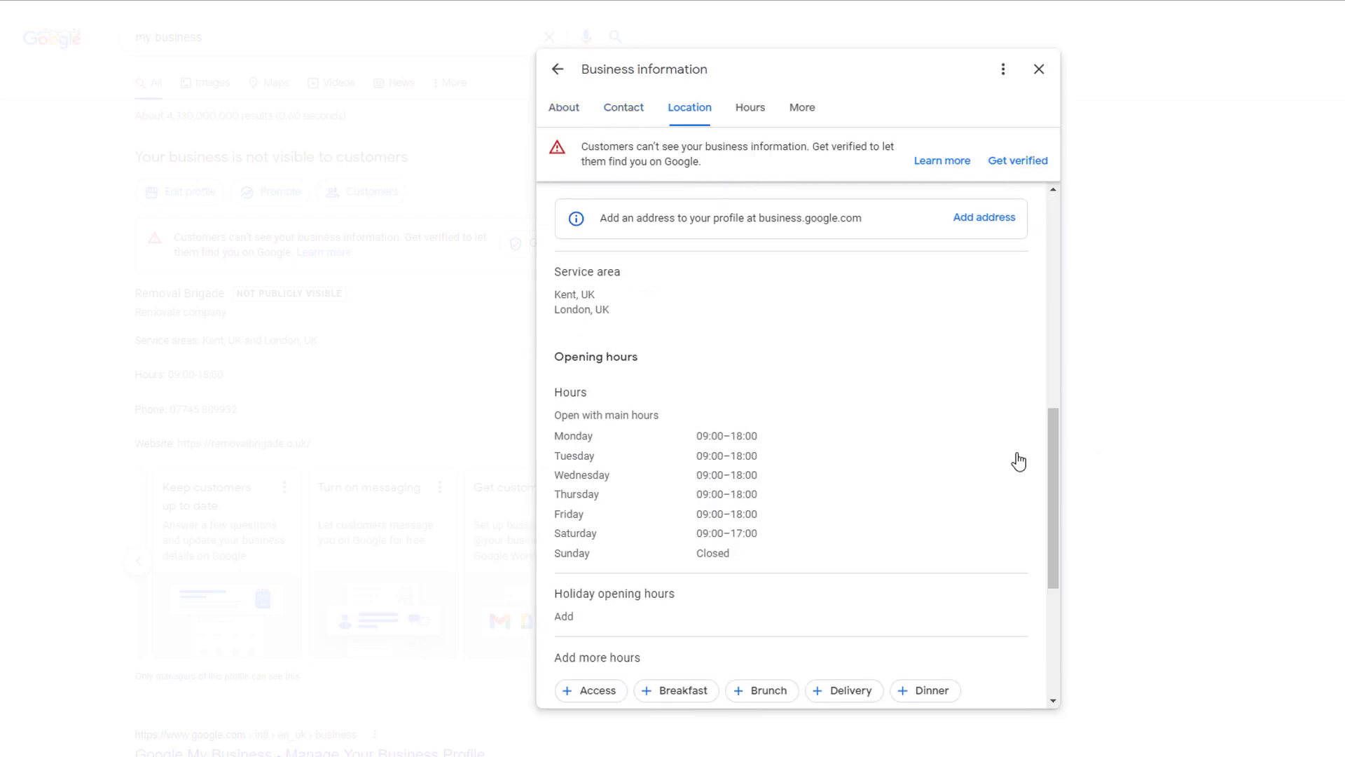
{"action": "left_click", "coordinate": [603, 398]}
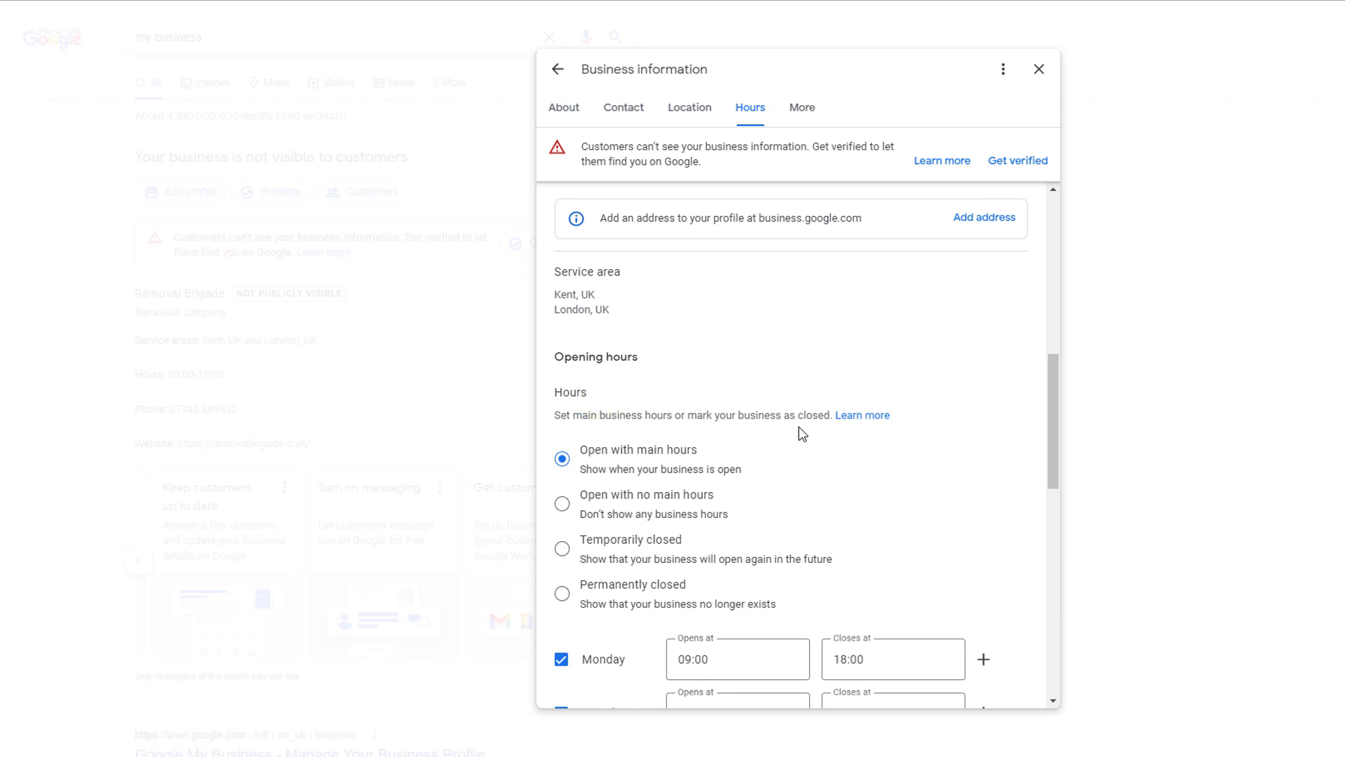
{"action": "left_click_drag", "start_coordinate": [1052, 363], "coordinate": [1054, 453]}
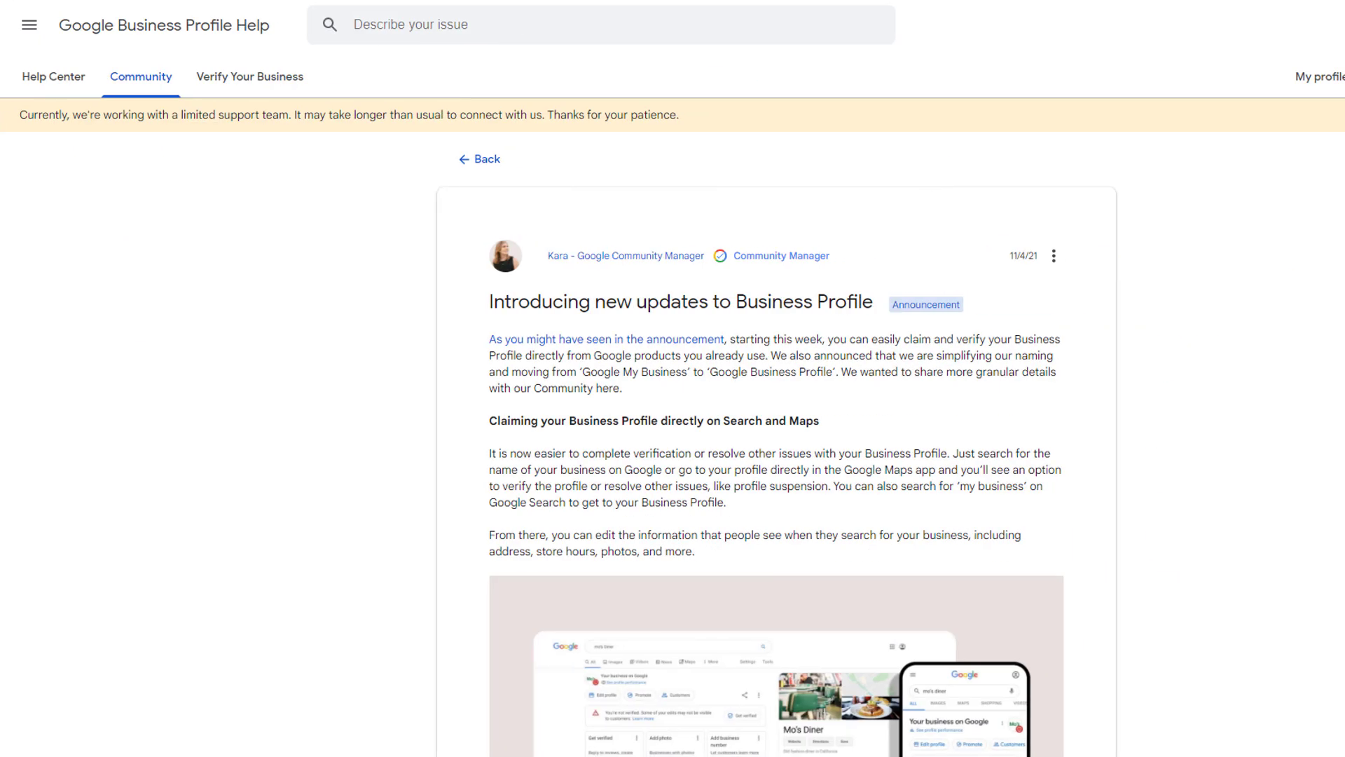
Step: Scroll through the 'Introducing new updates to Business Profile' community announcement
{"action": "scroll", "coordinate": [776, 420], "scroll_direction": "down", "scroll_amount": 15}
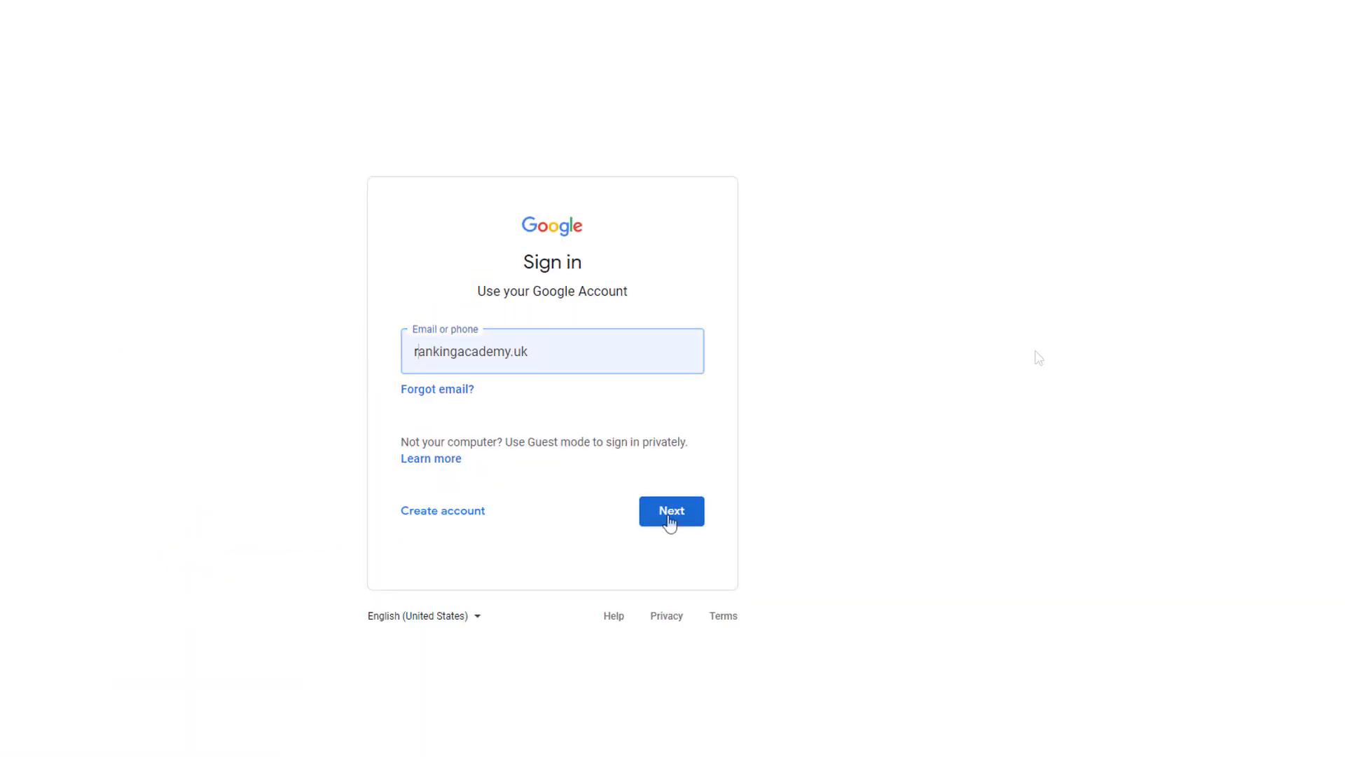
Step: Sign in with the entered account e-mail and search Google for 'ranking academy'
{"action": "key", "text": "Return"}
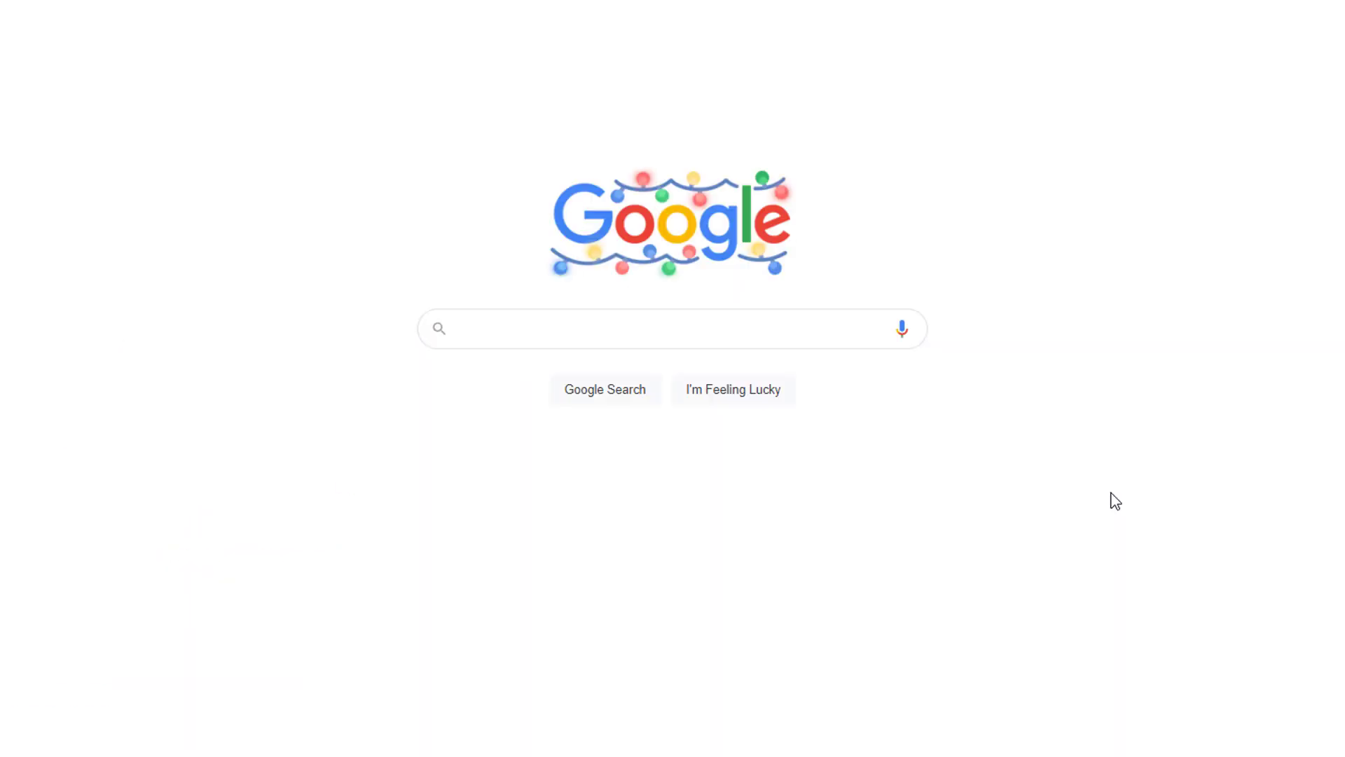
{"action": "type", "text": "ranking academy"}
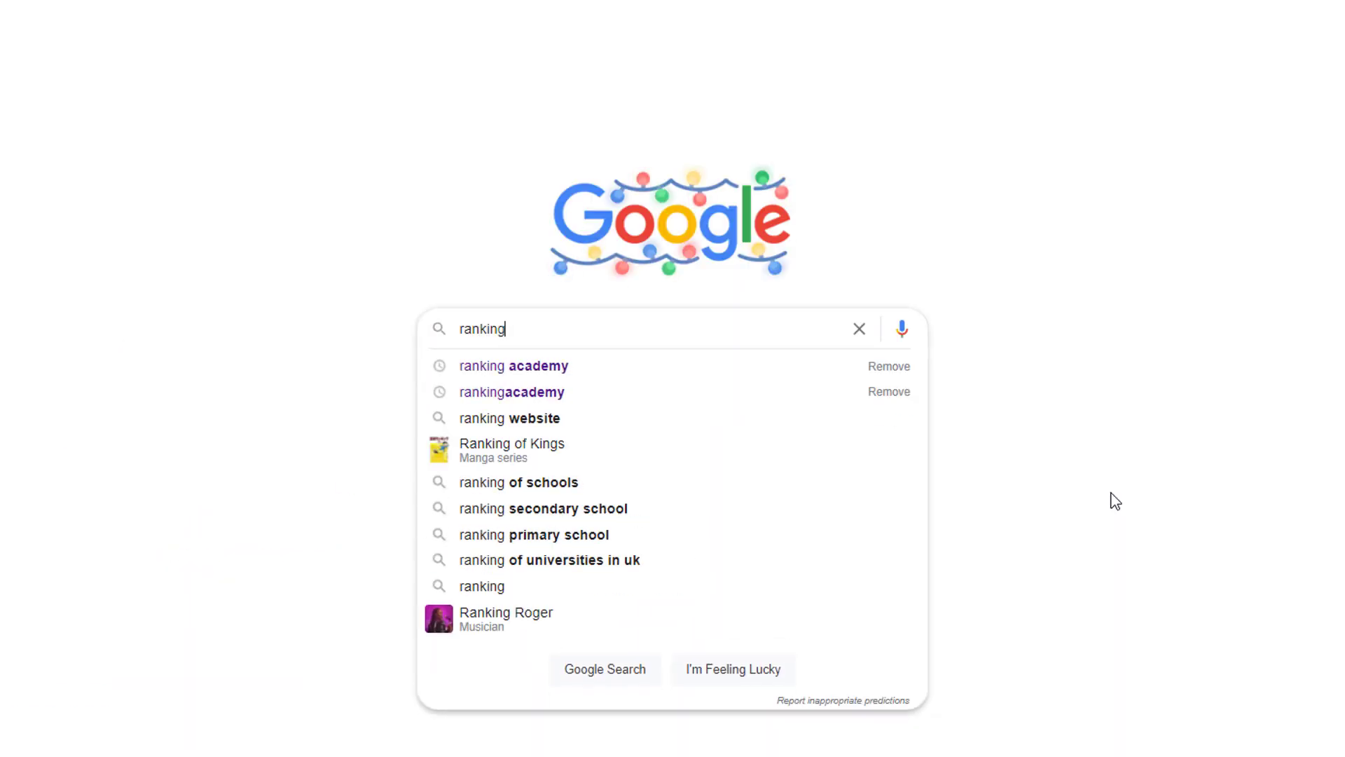
{"action": "left_click", "coordinate": [1114, 501]}
{"action": "left_click", "coordinate": [594, 392]}
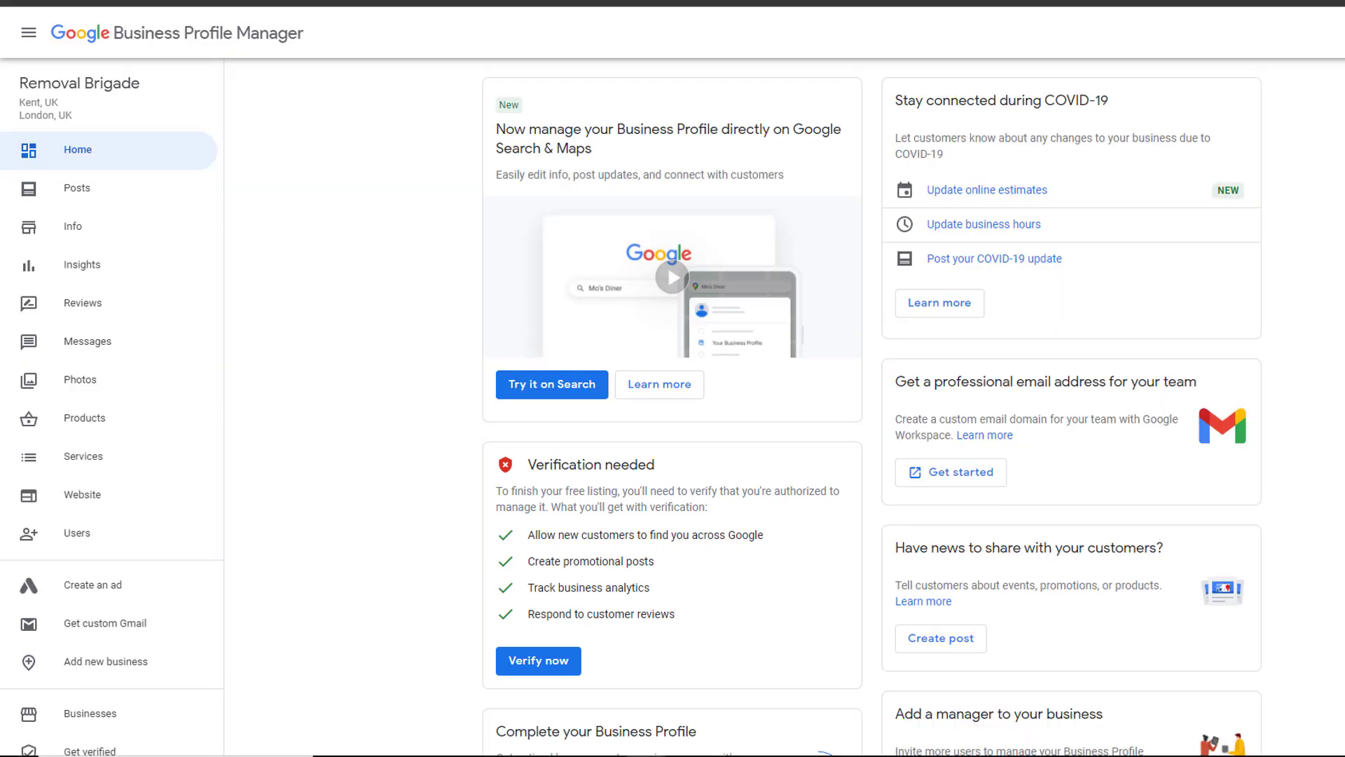
Step: Use Add logo on the Complete your Business Profile card to reach the Photos page
{"action": "scroll", "coordinate": [873, 406], "scroll_direction": "down", "scroll_amount": 6}
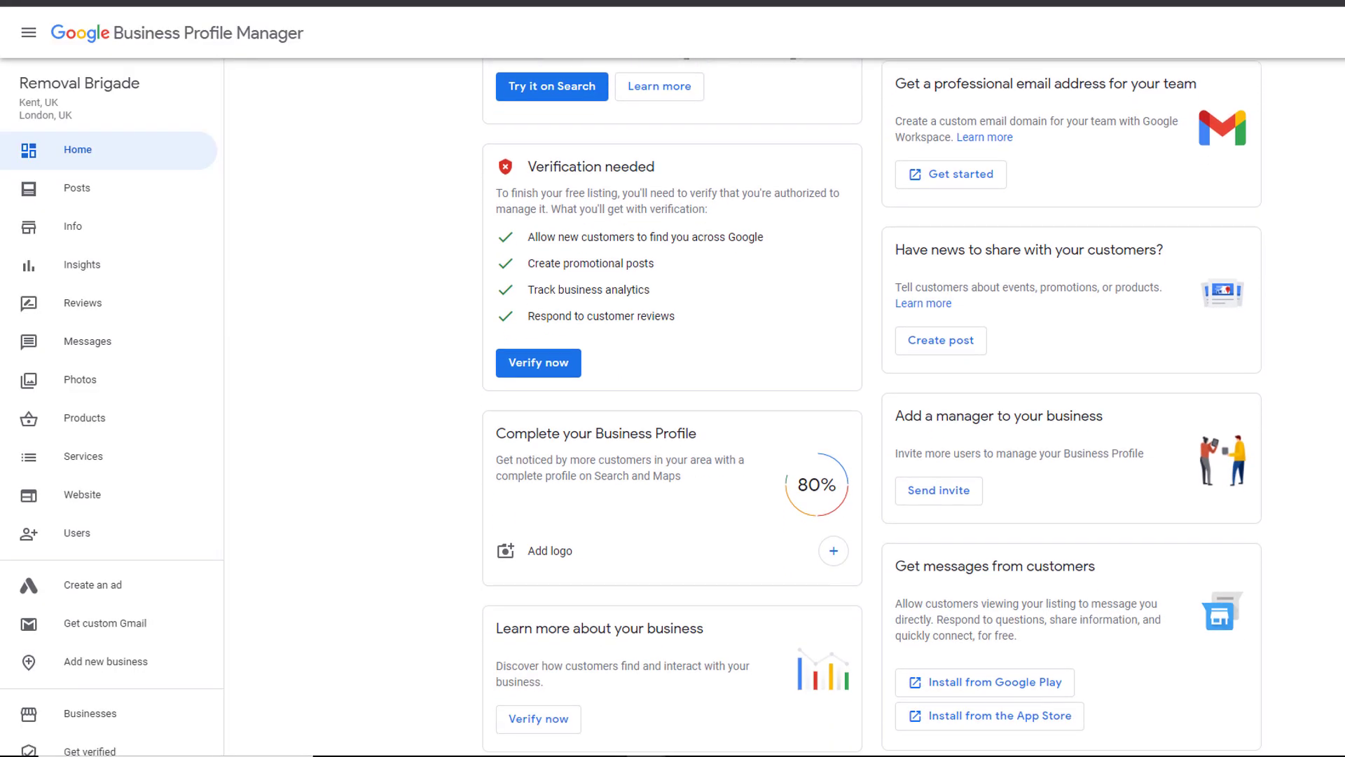
{"action": "scroll", "coordinate": [873, 406], "scroll_direction": "down", "scroll_amount": 1}
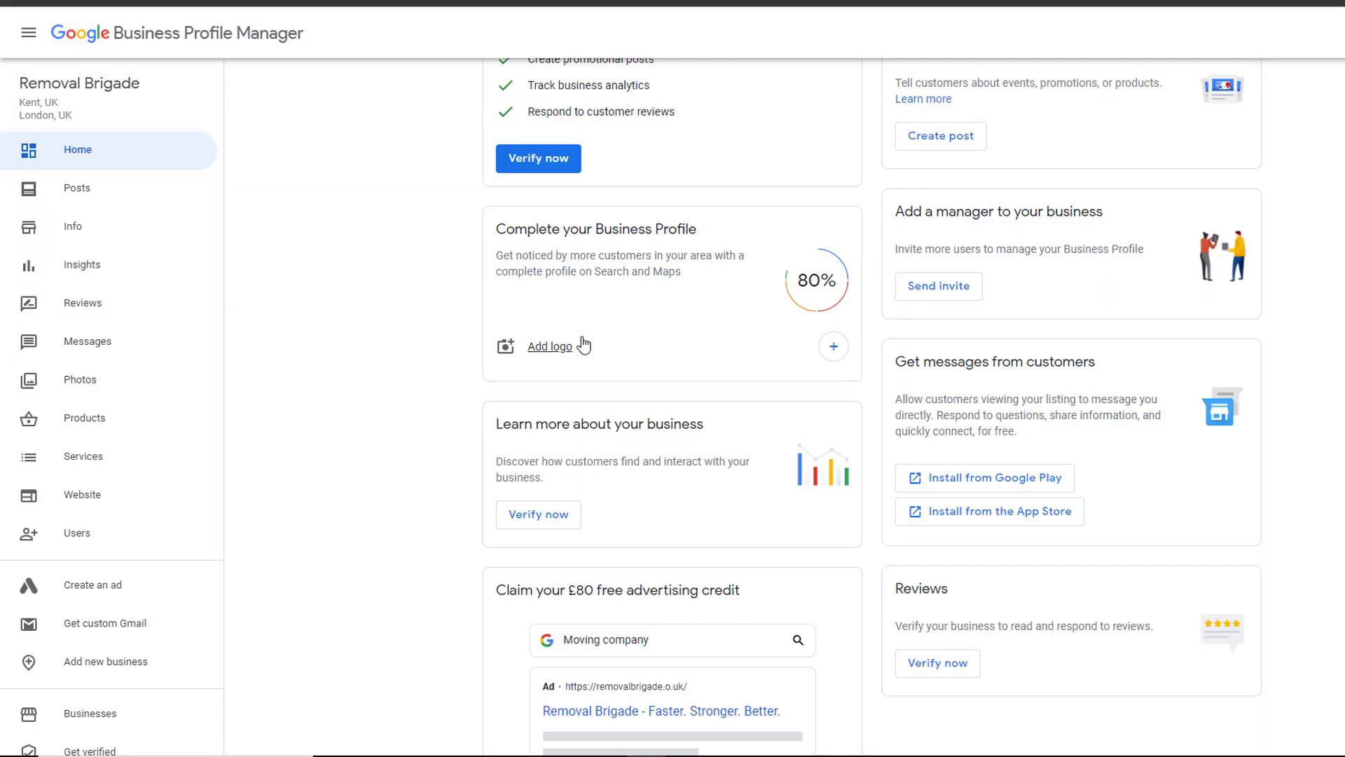
{"action": "left_click", "coordinate": [561, 345]}
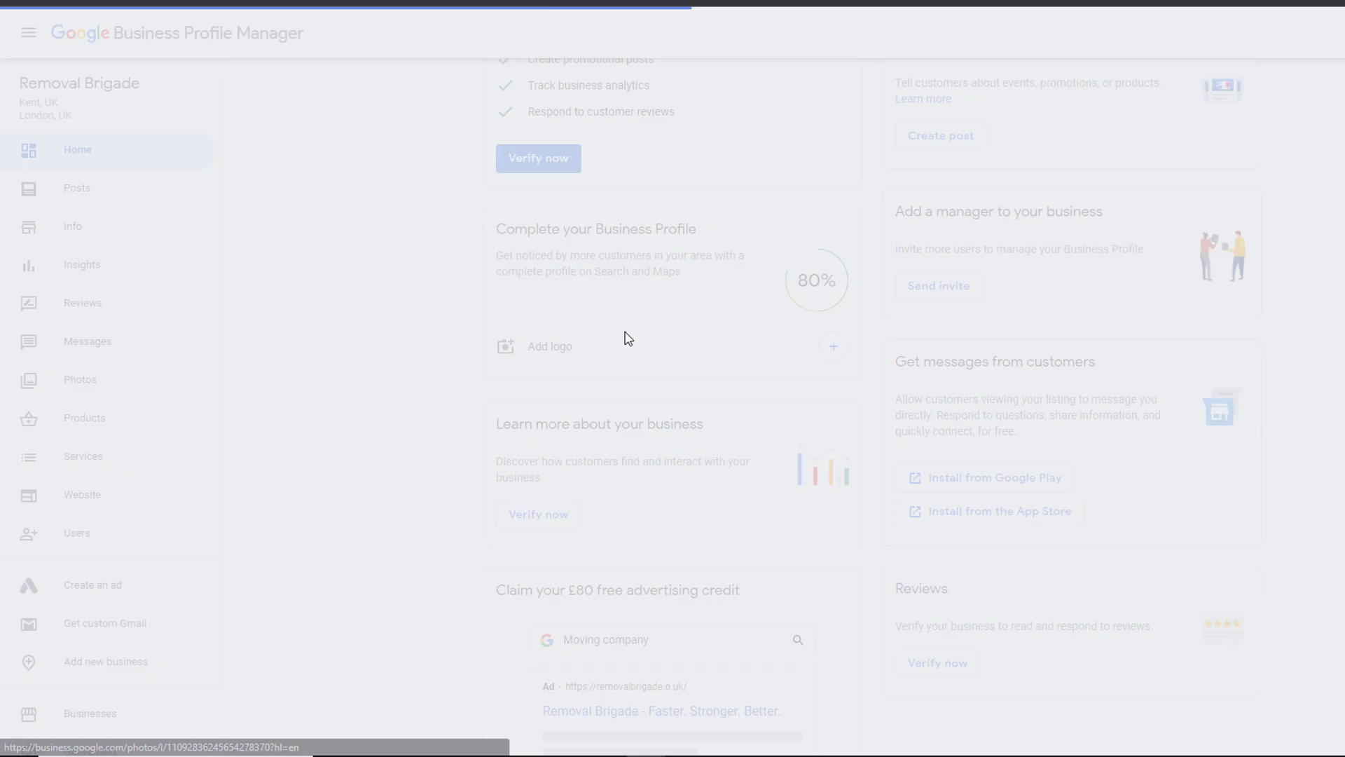
{"action": "scroll", "coordinate": [729, 346], "scroll_direction": "down", "scroll_amount": 1}
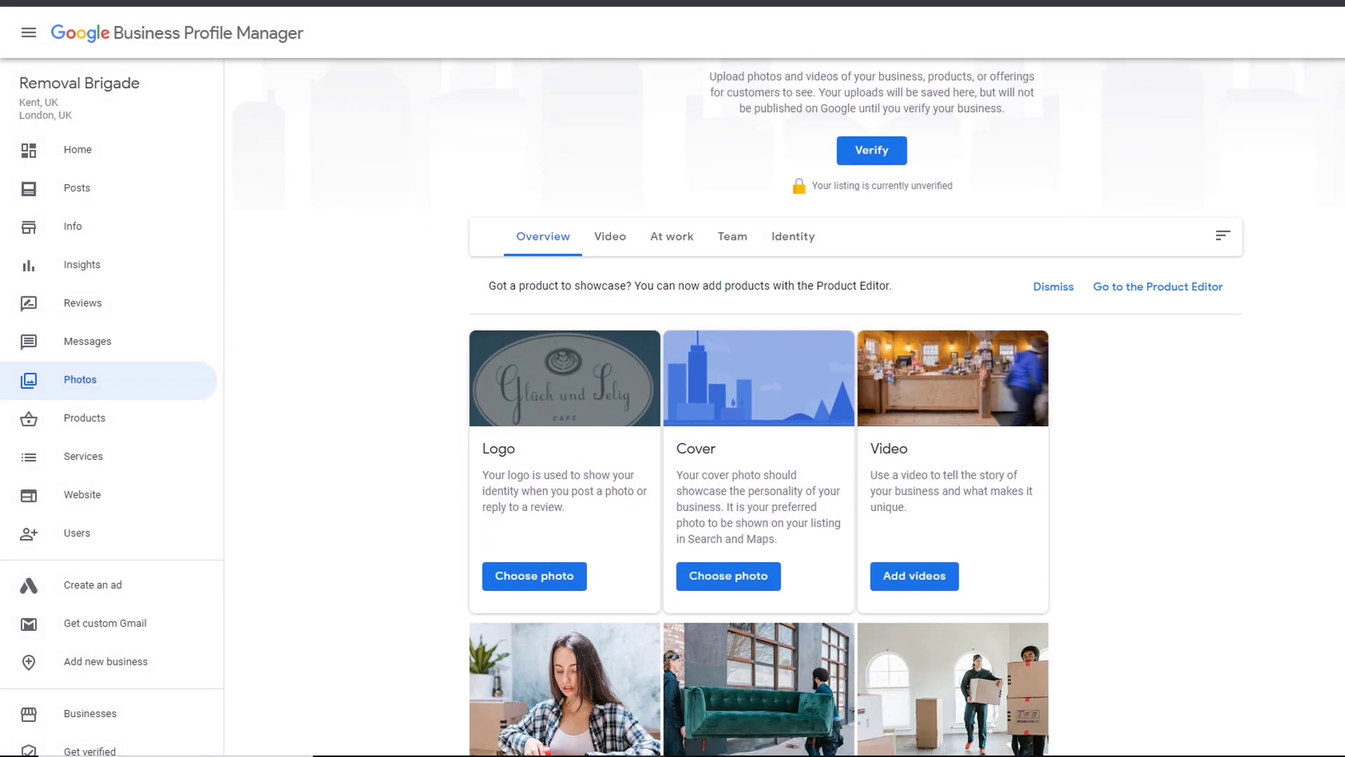
{"action": "scroll", "coordinate": [768, 409], "scroll_direction": "down", "scroll_amount": 3}
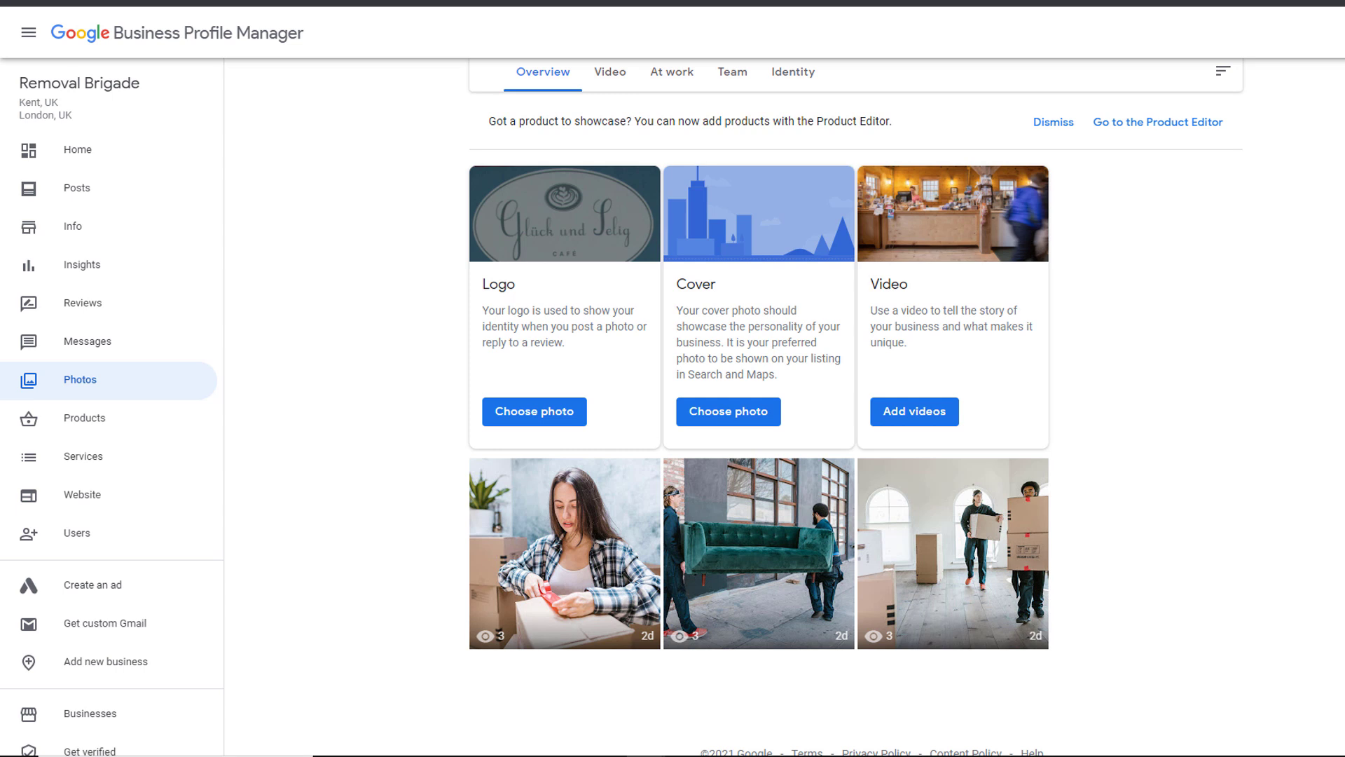
Step: Upload the Removal Brigade truck image from the computer and set it as the logo
{"action": "left_click", "coordinate": [544, 420]}
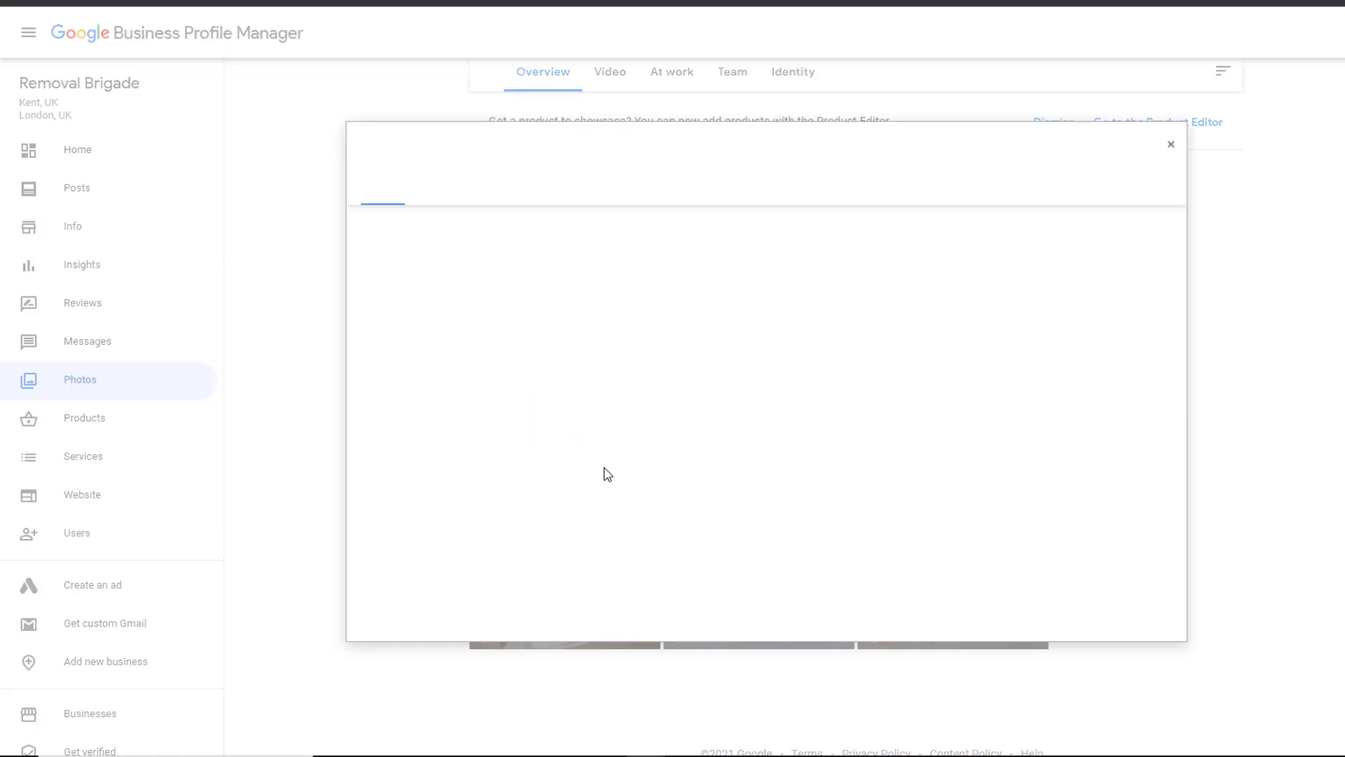
{"action": "left_click", "coordinate": [757, 423]}
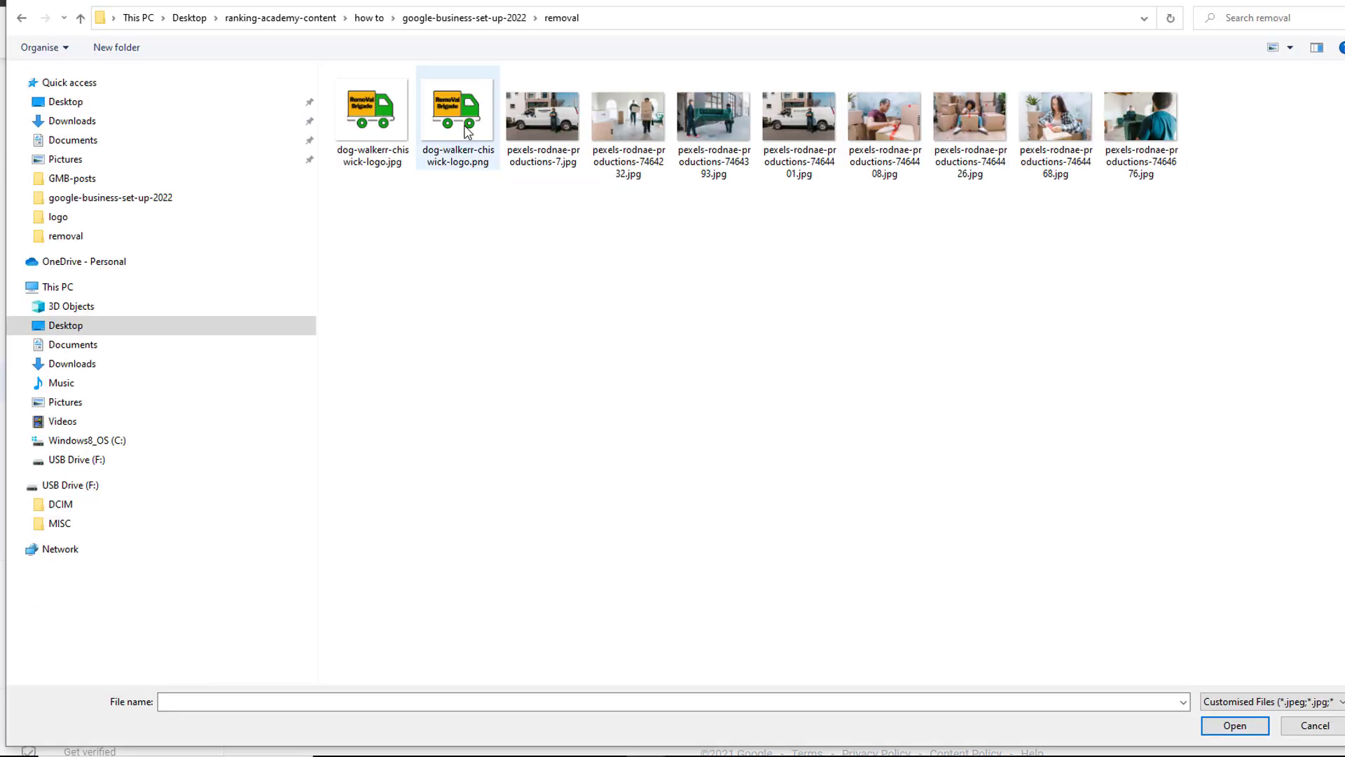
{"action": "left_click", "coordinate": [373, 120]}
{"action": "left_click", "coordinate": [1247, 724]}
{"action": "left_click", "coordinate": [387, 613]}
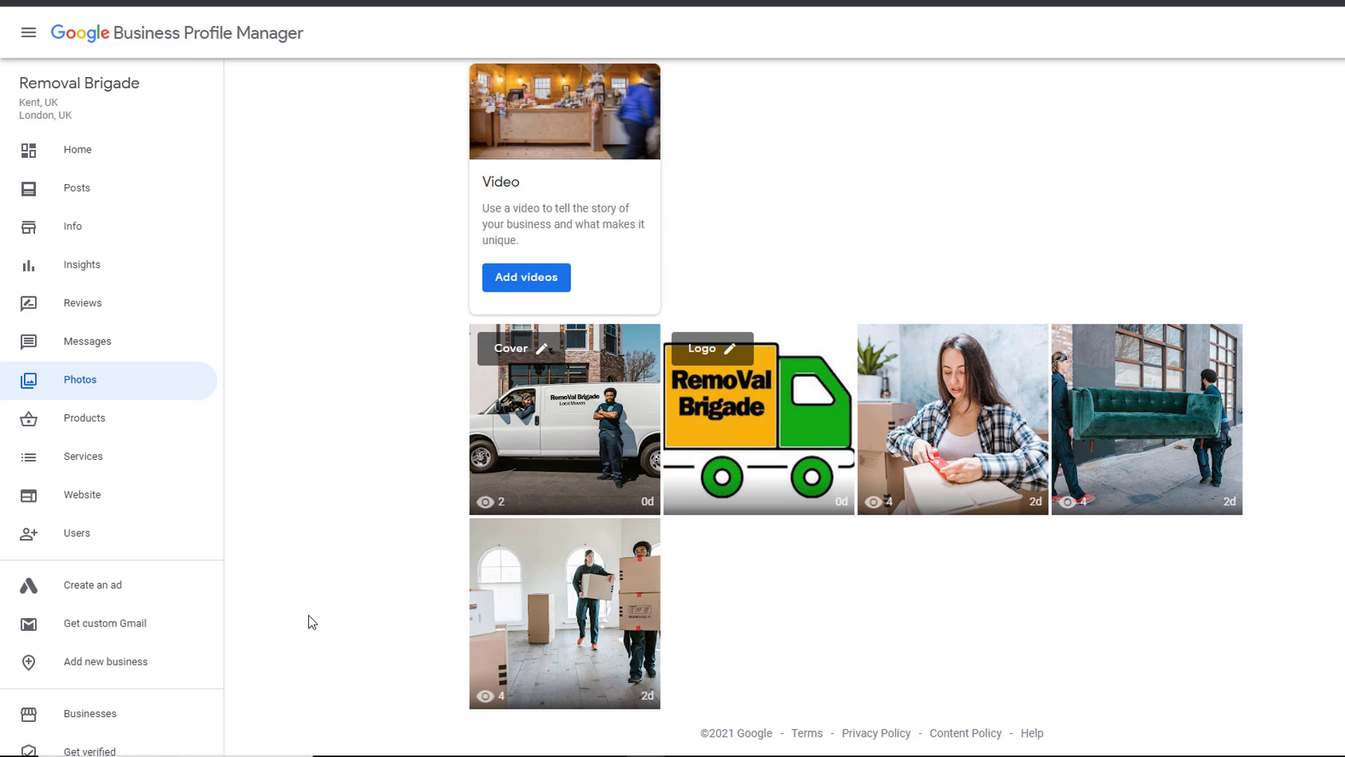
Step: On the Info page, add 'Moving and storage service' as a second category and apply
{"action": "left_click", "coordinate": [95, 225]}
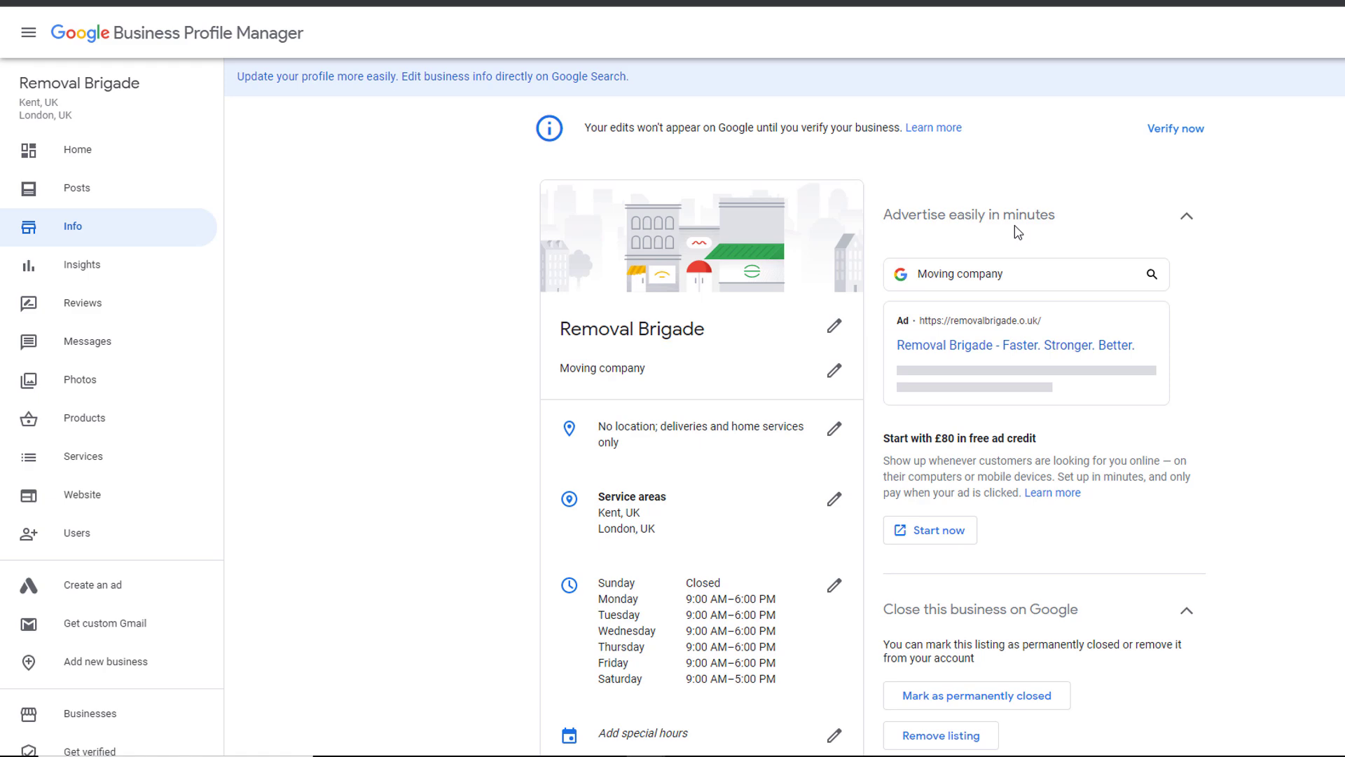
{"action": "left_click", "coordinate": [834, 371]}
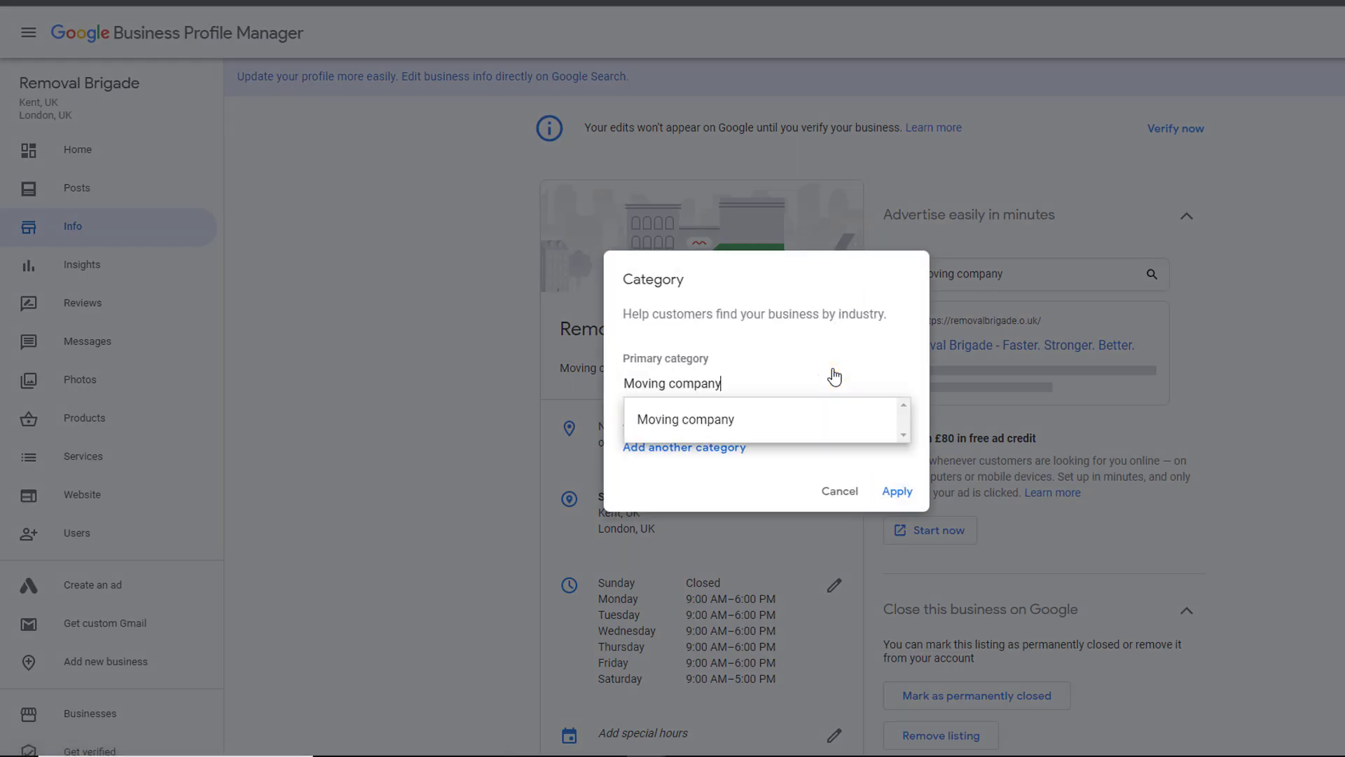
{"action": "left_click", "coordinate": [763, 481]}
{"action": "left_click", "coordinate": [730, 446]}
{"action": "left_click", "coordinate": [732, 440]}
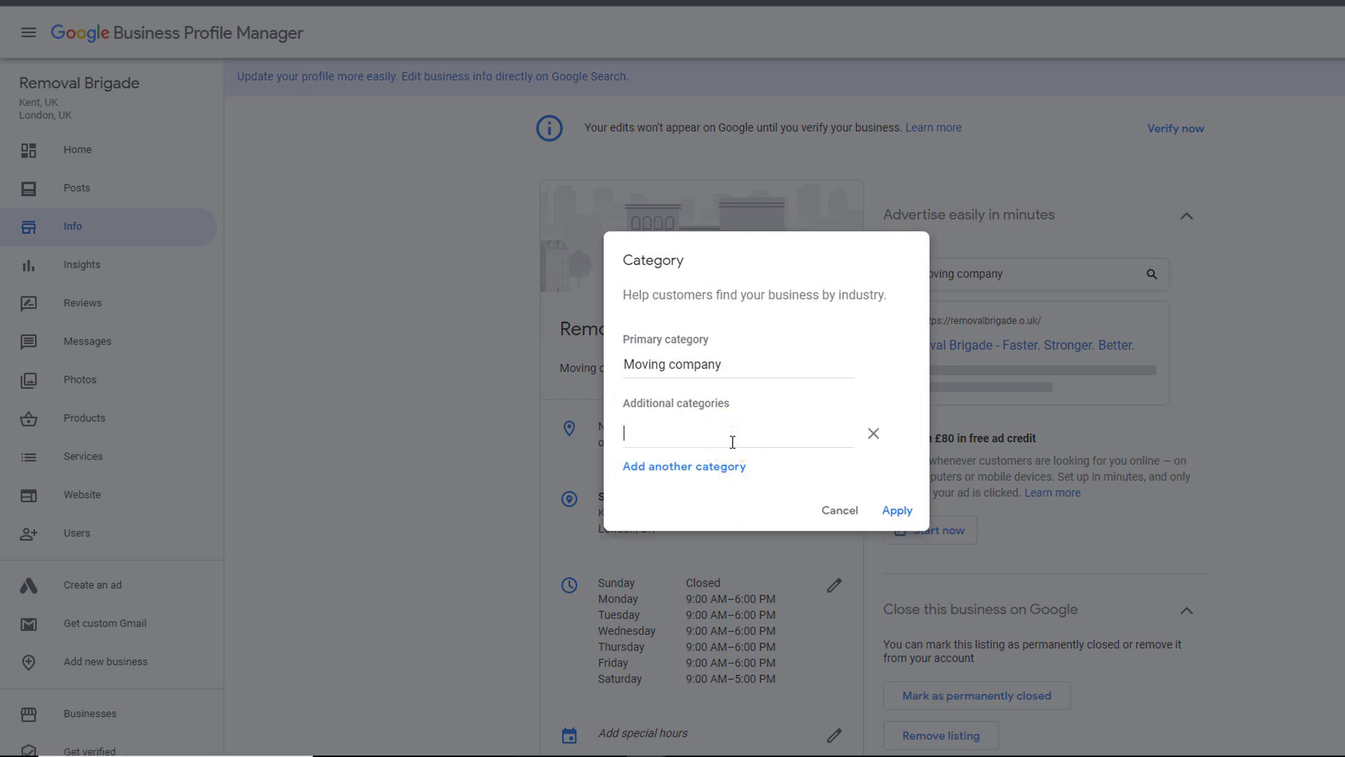
{"action": "type", "text": "moving"}
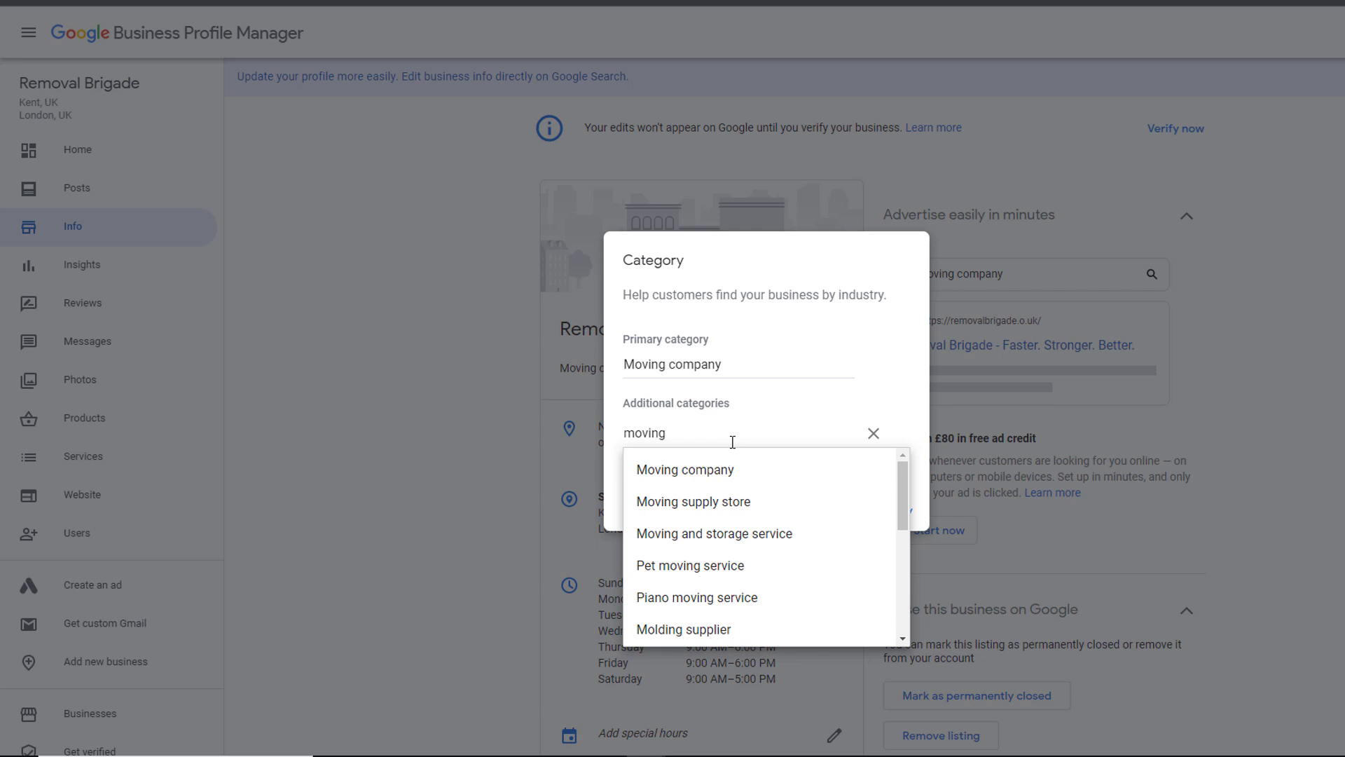
{"action": "left_click", "coordinate": [733, 534]}
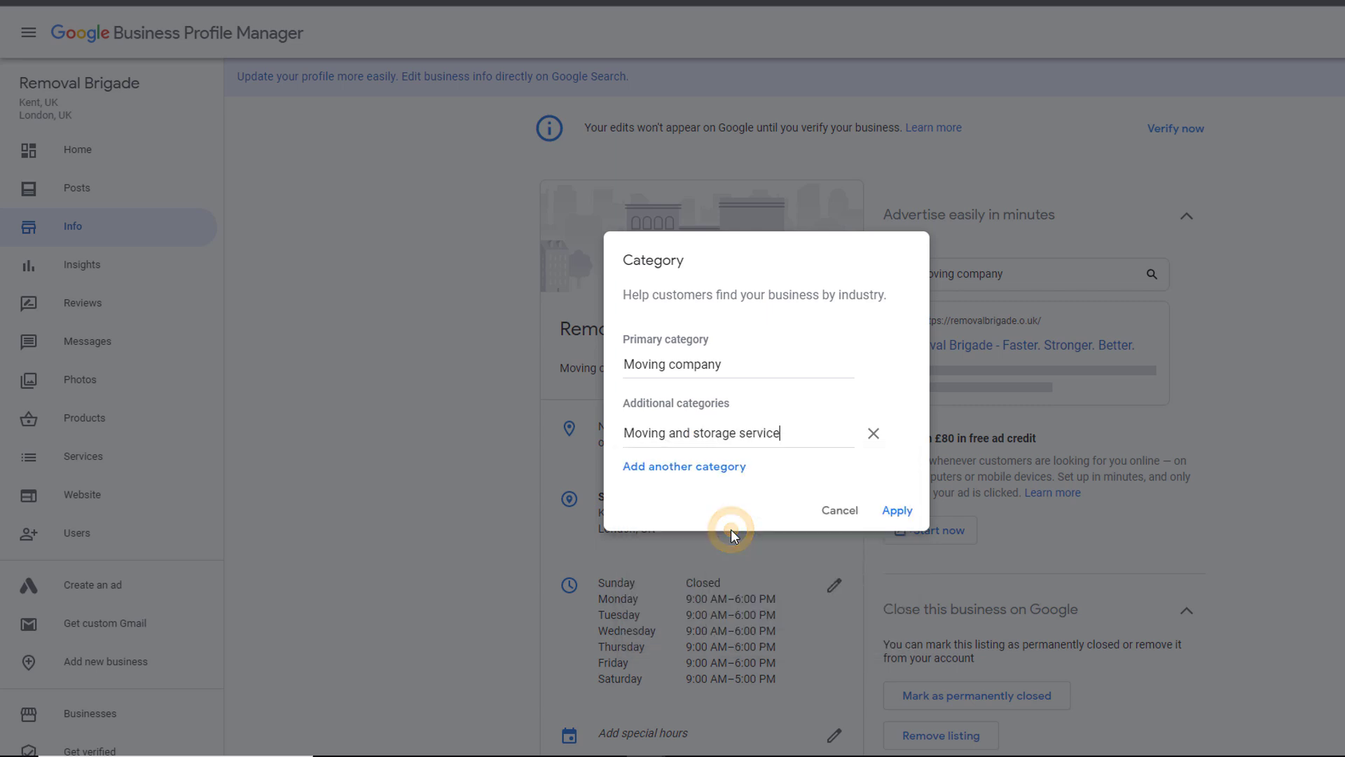
{"action": "left_click", "coordinate": [901, 518]}
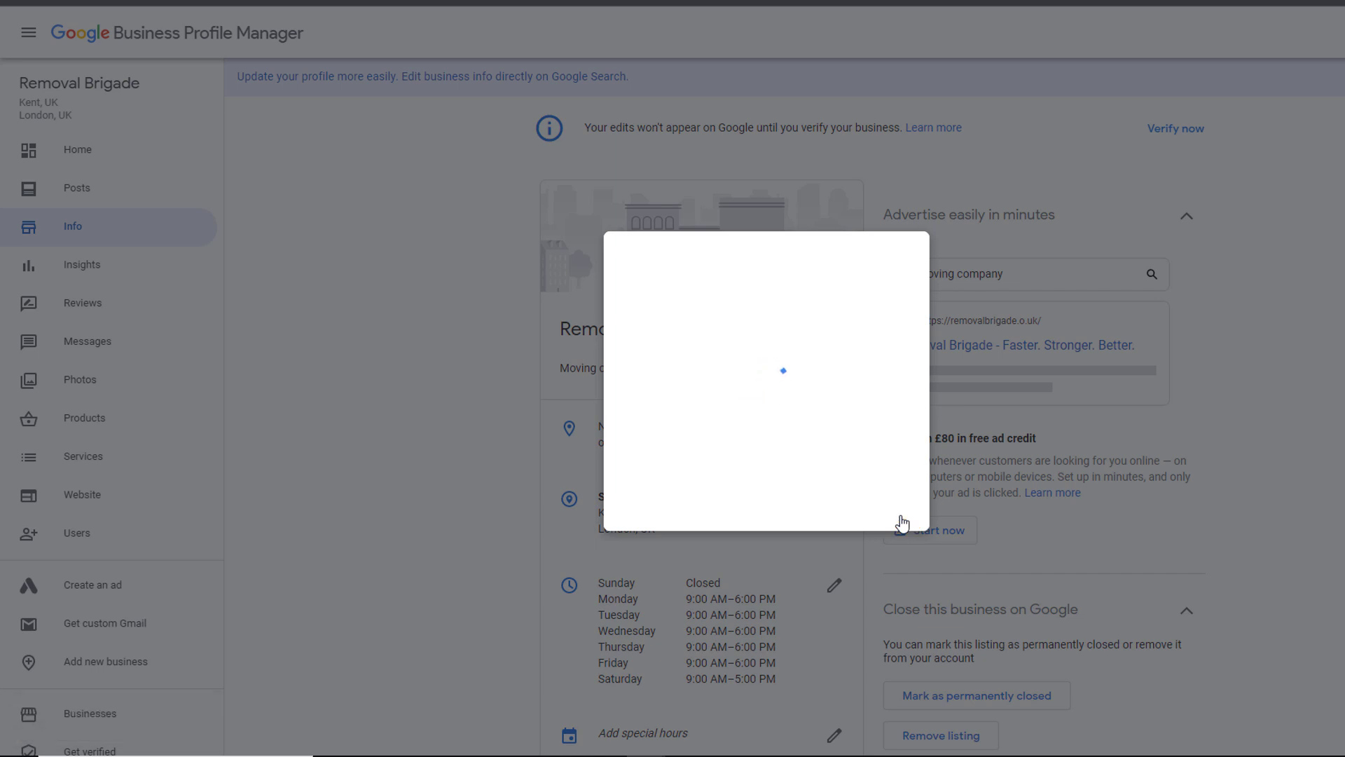
Step: Add the 'Staff get temperature checks' and 'Staff wear masks' attributes
{"action": "scroll", "coordinate": [901, 523], "scroll_direction": "down", "scroll_amount": 8}
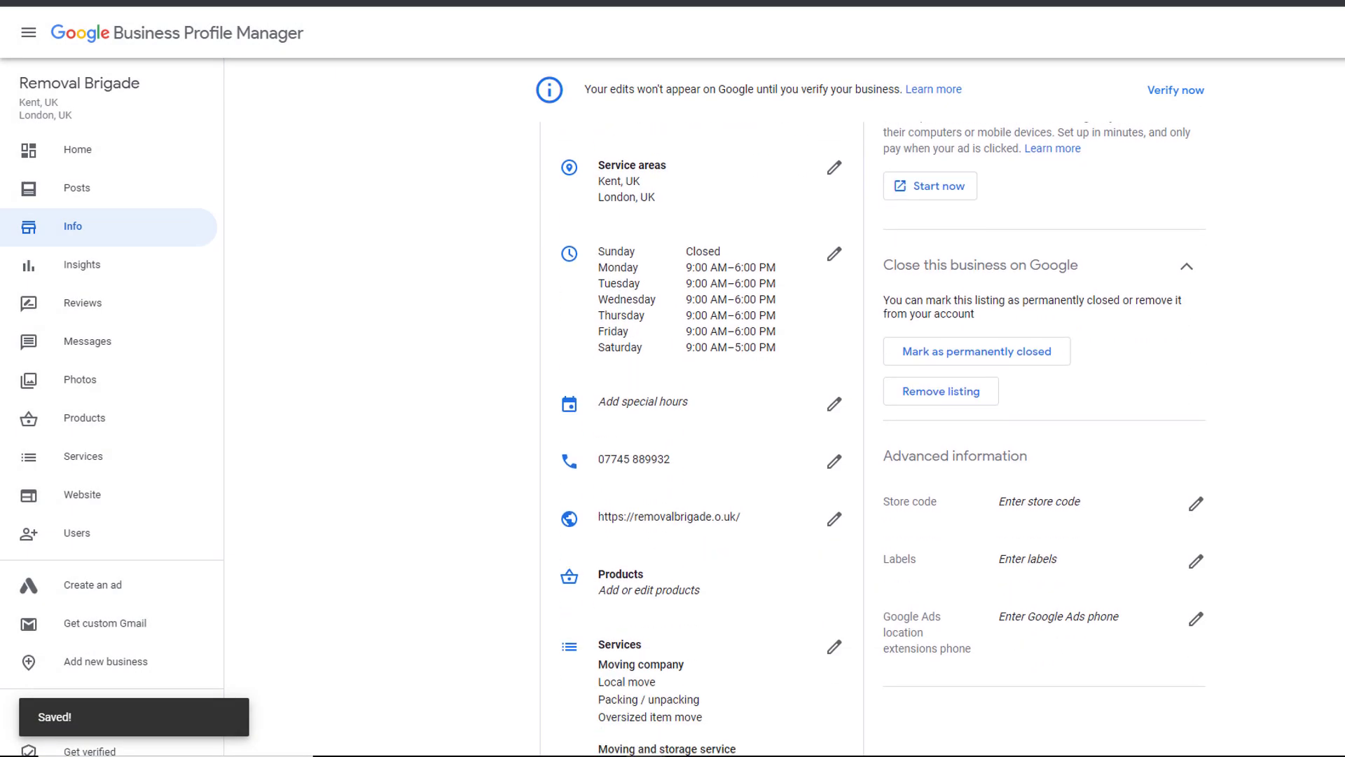
{"action": "scroll", "coordinate": [904, 392], "scroll_direction": "down", "scroll_amount": 4}
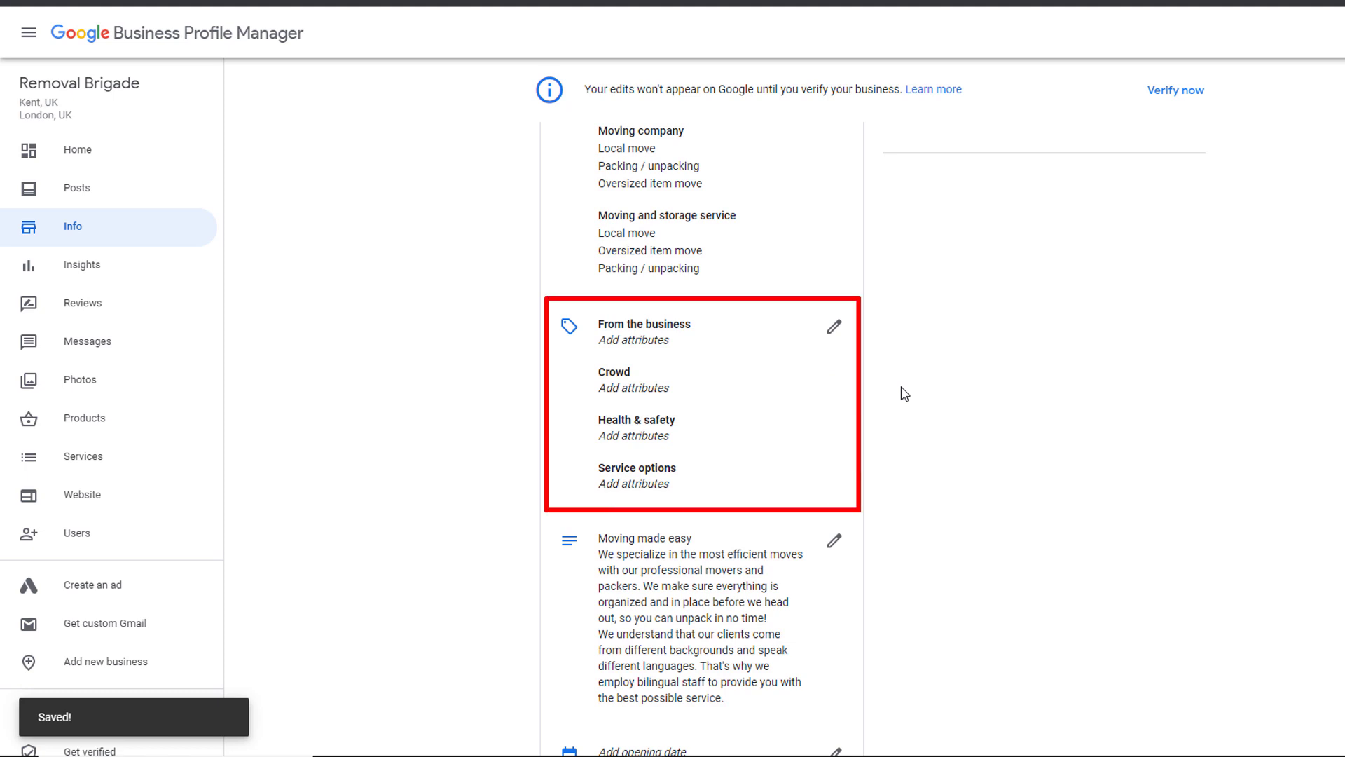
{"action": "left_click", "coordinate": [835, 328]}
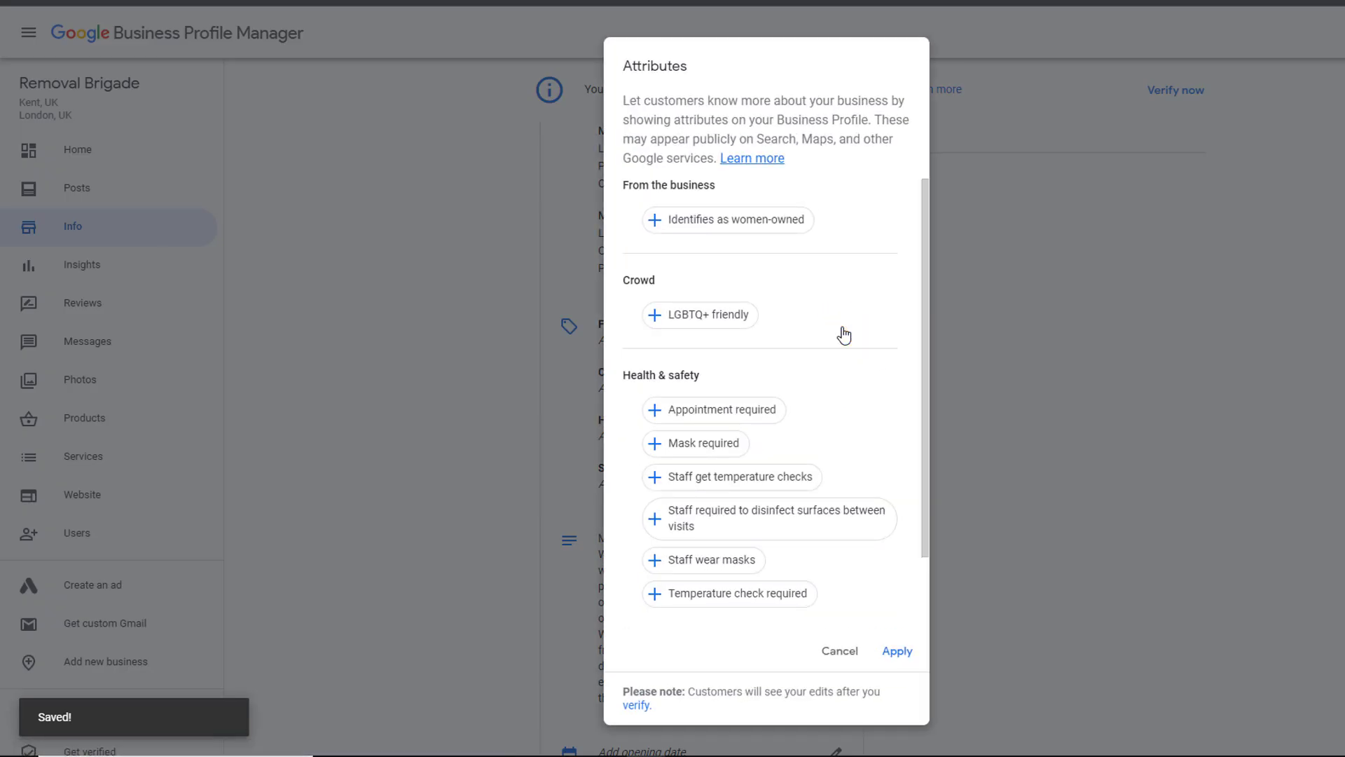
{"action": "left_click", "coordinate": [679, 478]}
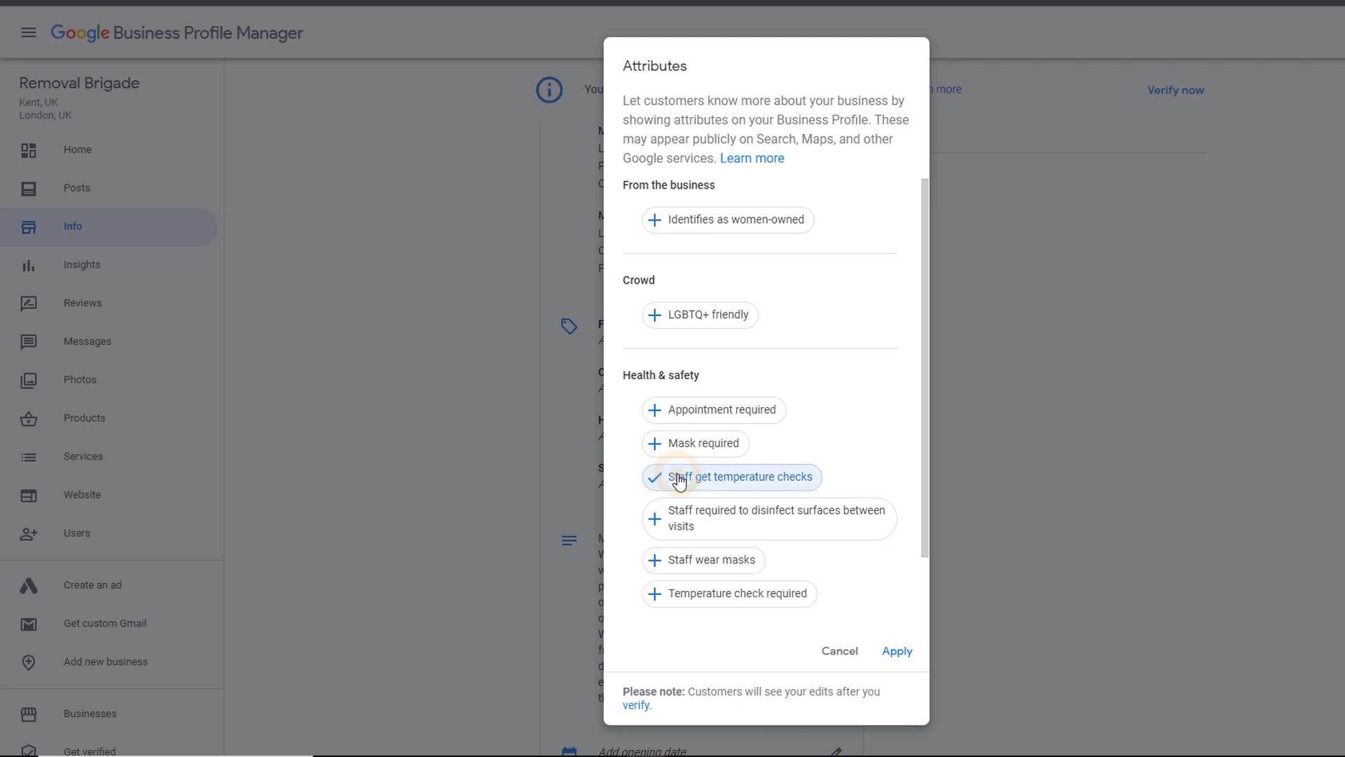
{"action": "left_click", "coordinate": [694, 558]}
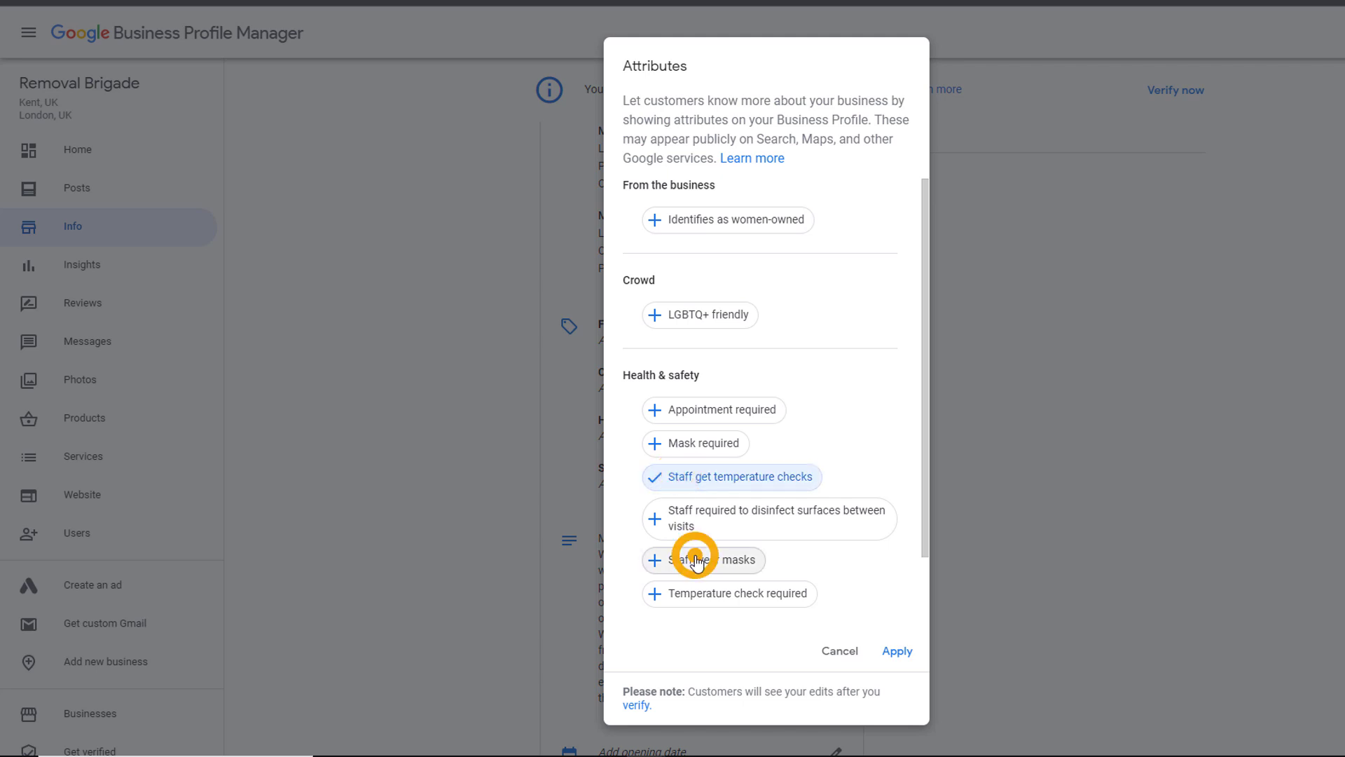
{"action": "left_click", "coordinate": [902, 662]}
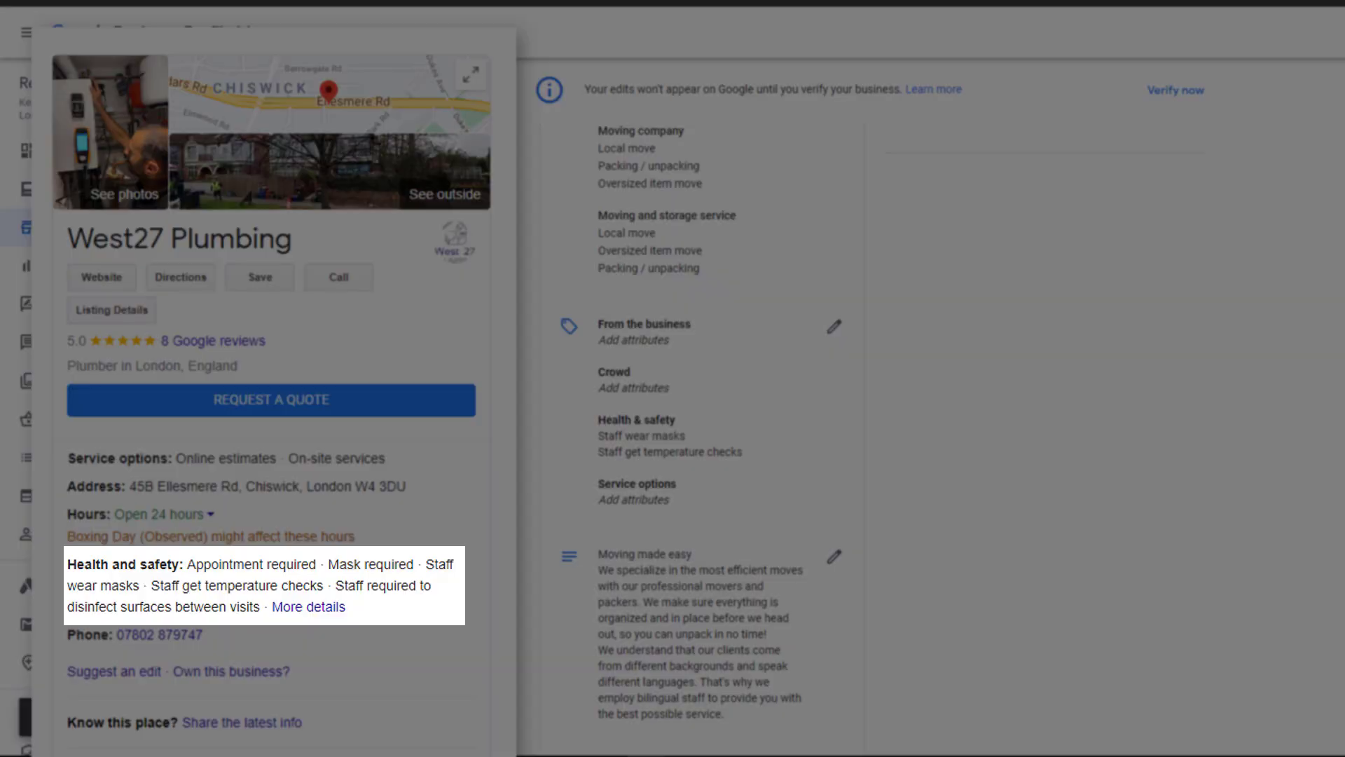
Step: Set the business opening date to January 17, 2010
{"action": "scroll", "coordinate": [701, 420], "scroll_direction": "down", "scroll_amount": 2}
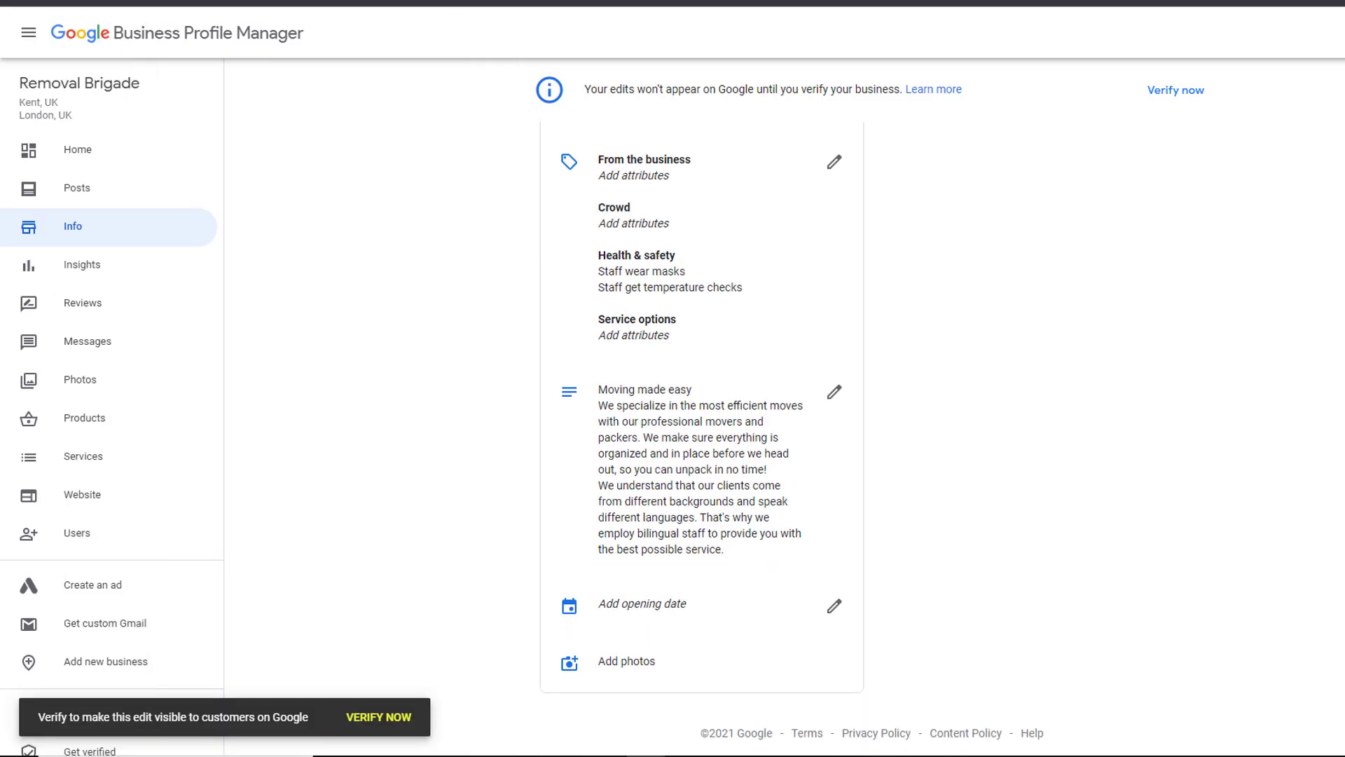
{"action": "left_click", "coordinate": [833, 604]}
{"action": "type", "text": "2010"}
{"action": "left_click", "coordinate": [820, 384]}
{"action": "left_click", "coordinate": [827, 467]}
{"action": "left_click", "coordinate": [906, 449]}
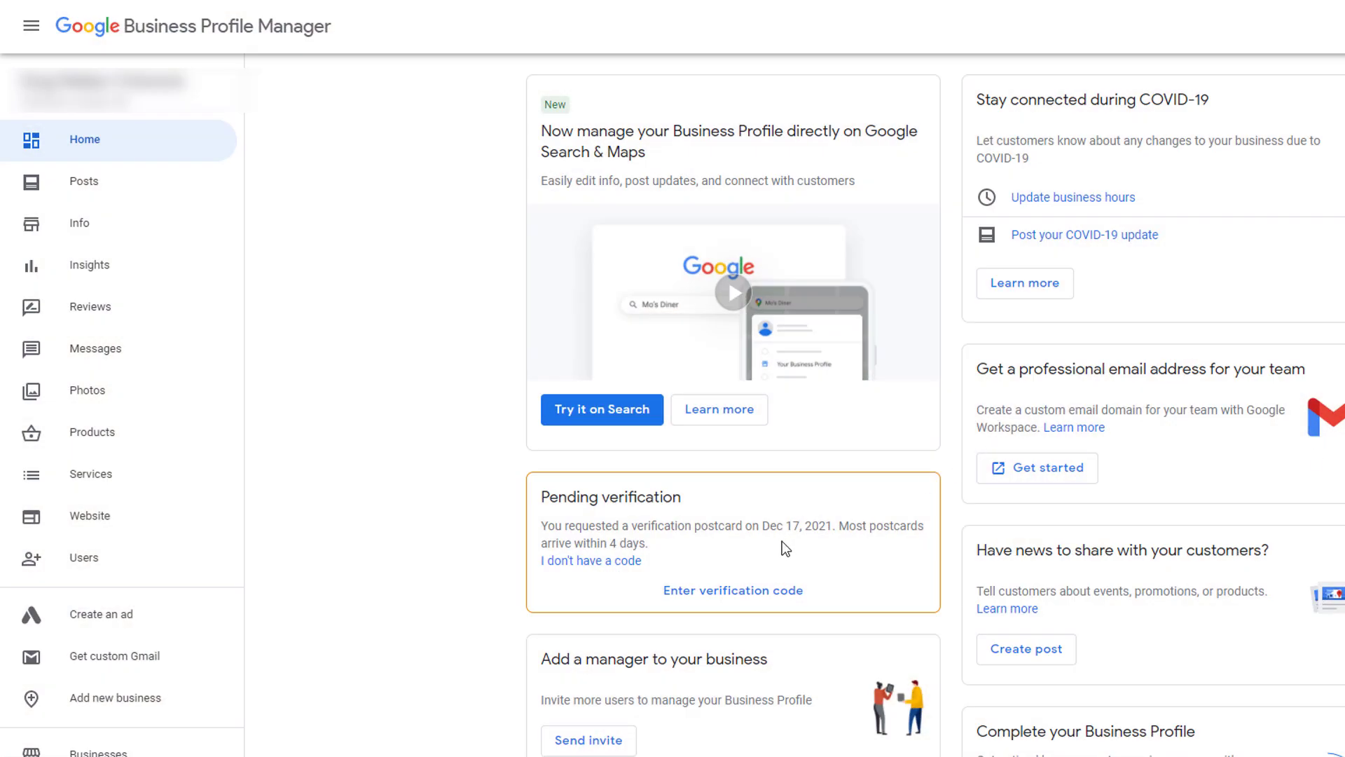
Step: Enter the postcard verification code and submit it to verify the business
{"action": "left_click", "coordinate": [763, 592]}
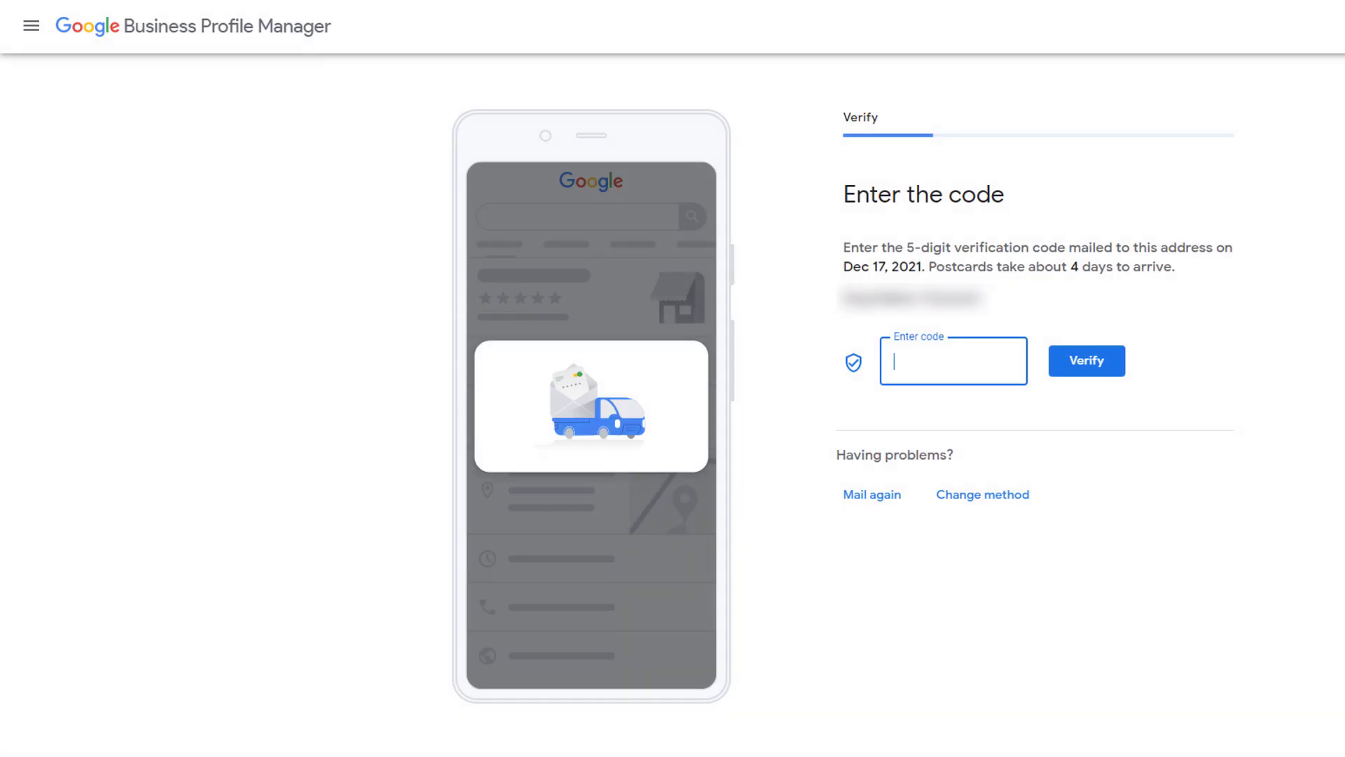
{"action": "left_click", "coordinate": [1081, 379]}
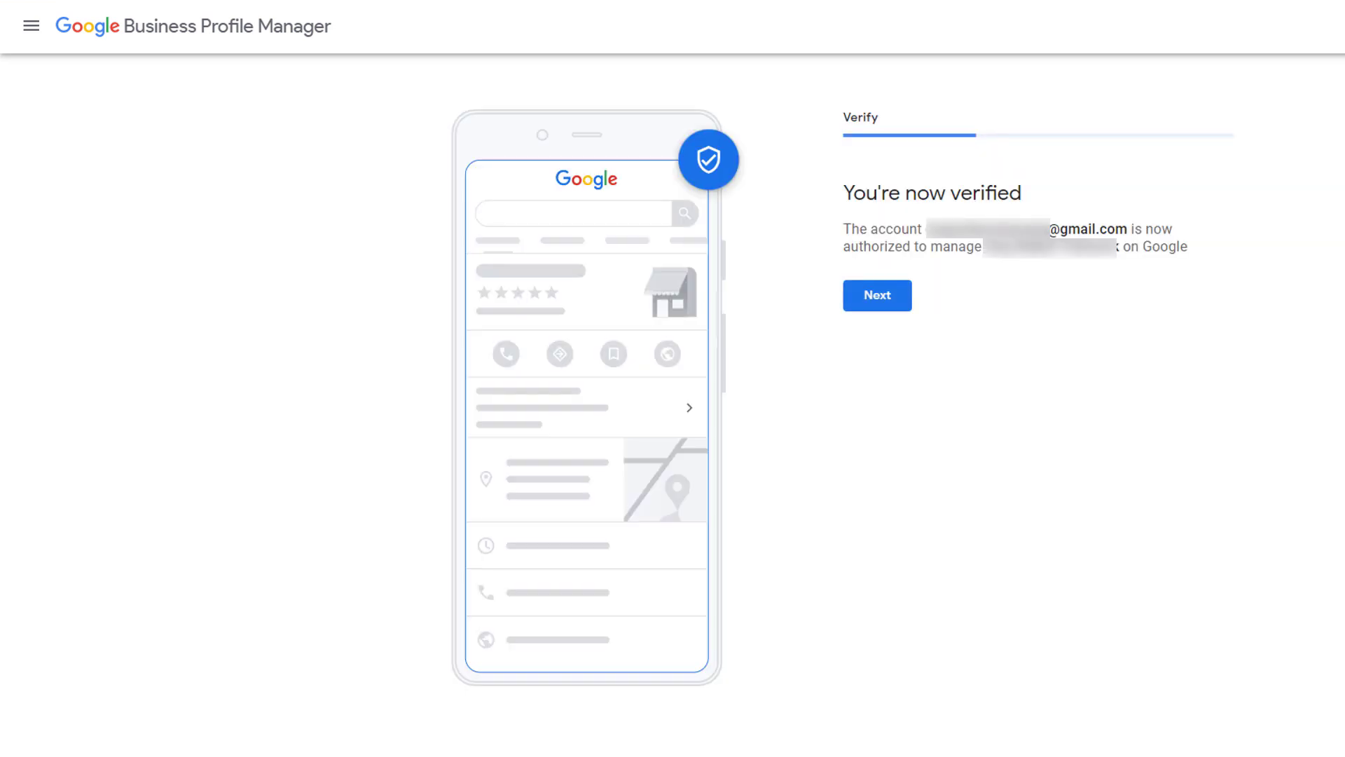
Step: Finish setup by declining the free advertising credit and returning to the Home dashboard
{"action": "left_click", "coordinate": [868, 300]}
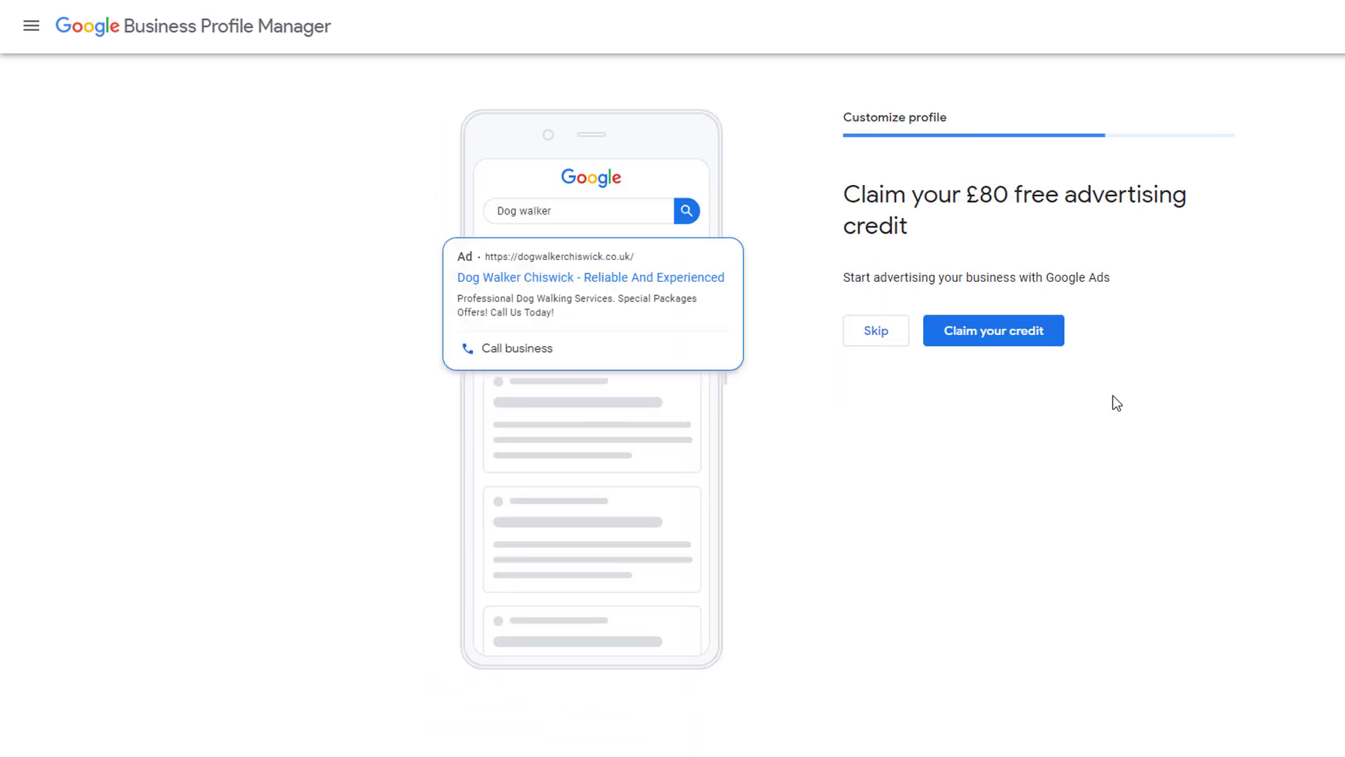
{"action": "left_click", "coordinate": [881, 335]}
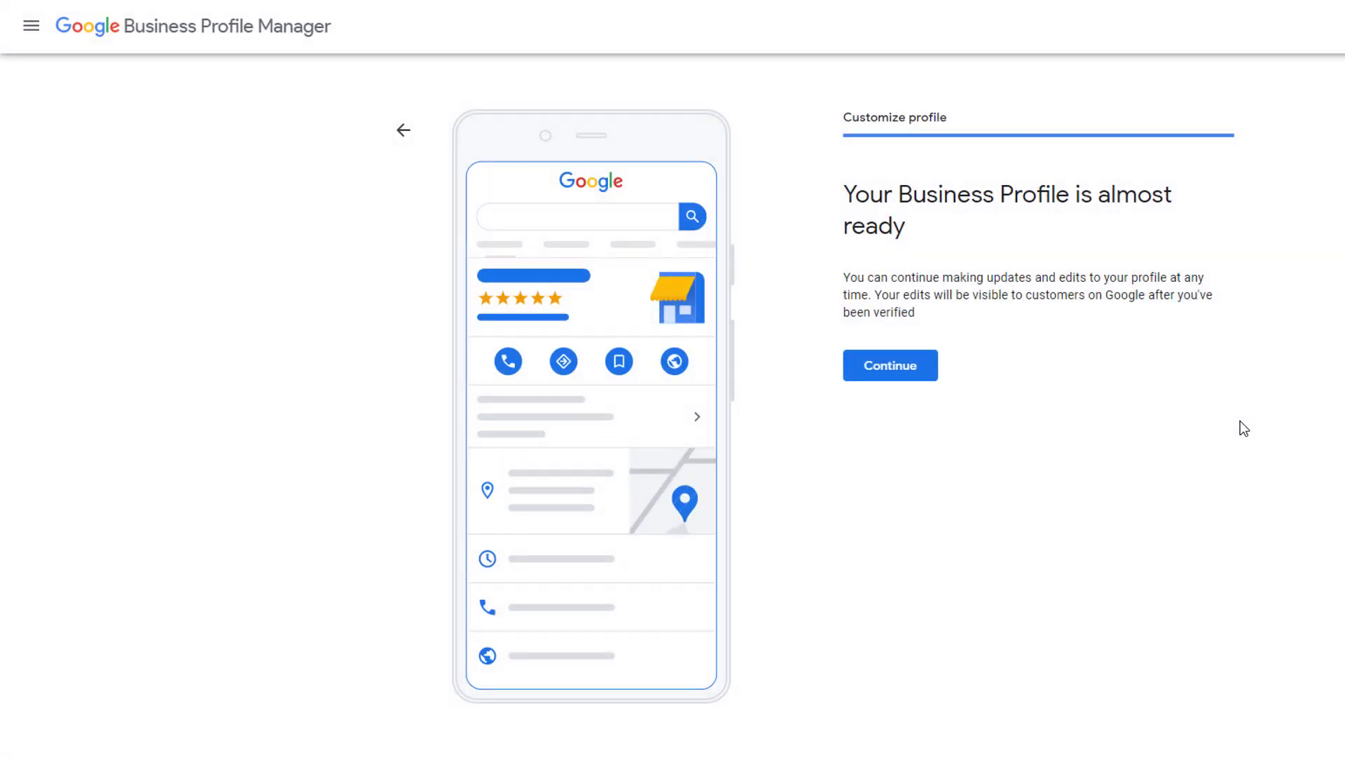
{"action": "left_click", "coordinate": [901, 366]}
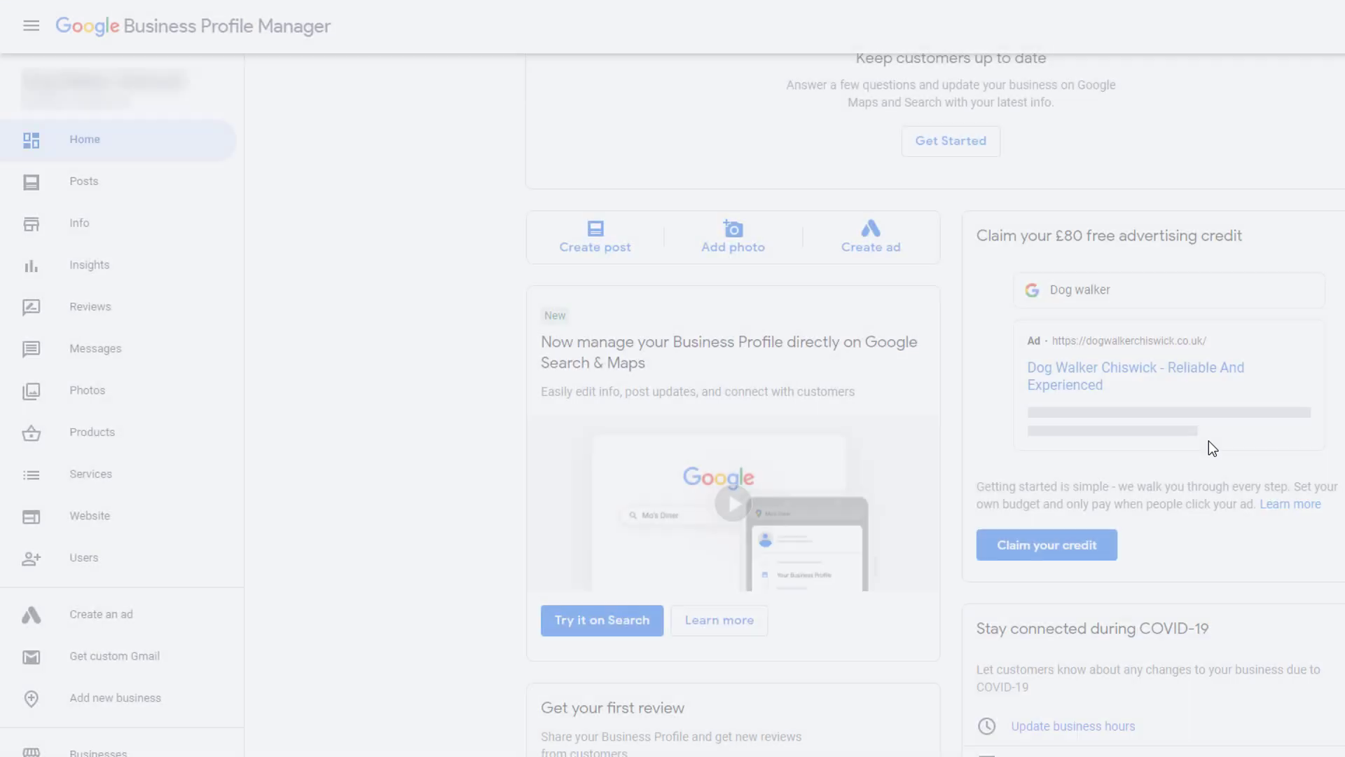